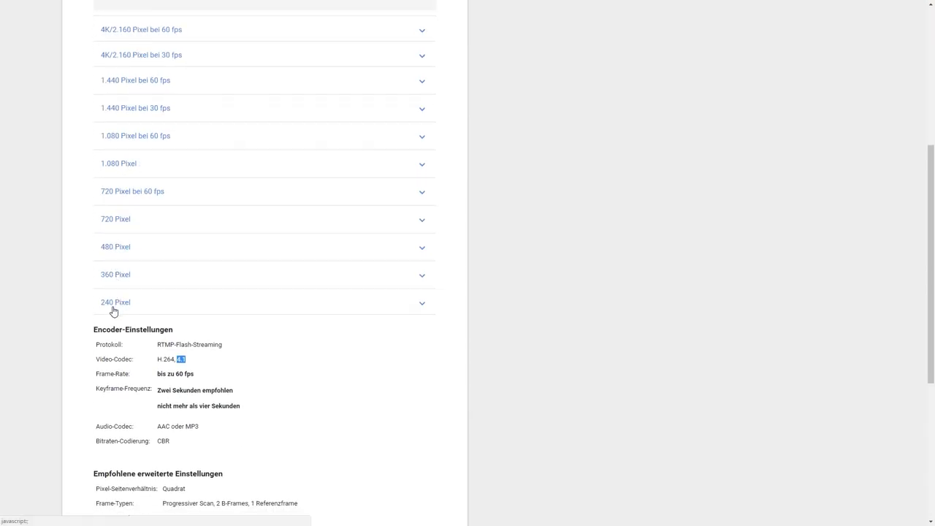
- Highlight the video codec specification in YouTube's encoder settings
left_click(164, 358)
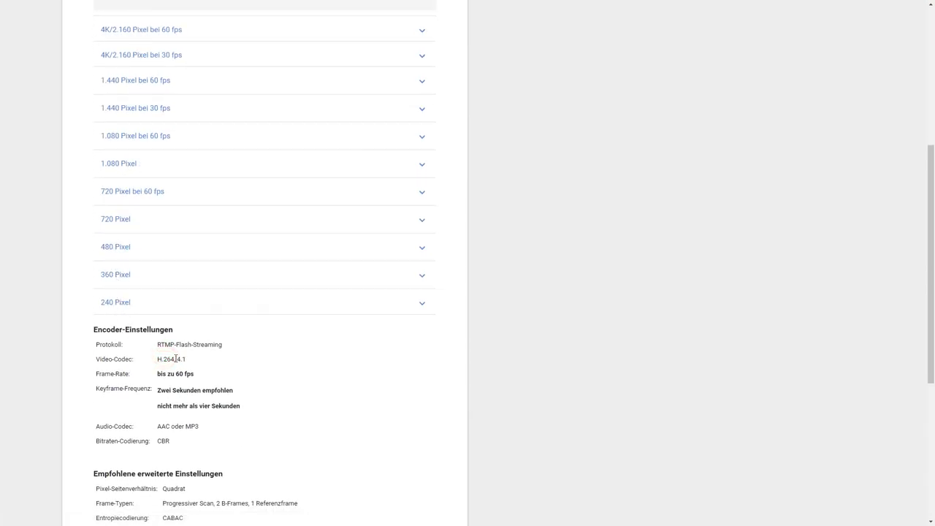
left_click_drag(157, 359, 187, 359)
left_click(417, 405)
scroll(456, 314, "down", 3)
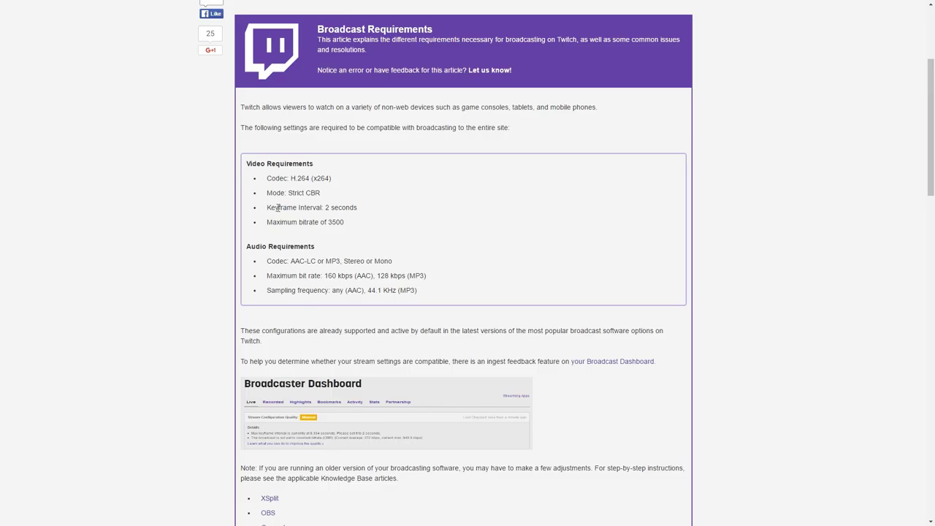
- Compare the keyframe interval in Twitch's video requirements with the keyframe frequency in YouTube's encoder settings
left_click_drag(268, 208, 357, 208)
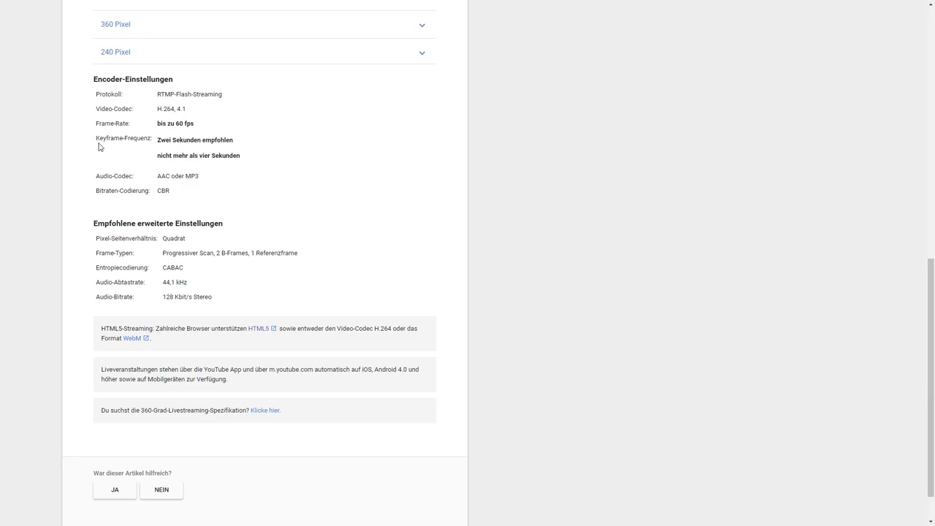
left_click_drag(96, 139, 122, 139)
left_click(140, 309)
- Examine the frame types and audio bitrate in YouTube's recommended advanced settings
left_click_drag(192, 252, 247, 254)
double_click(271, 253)
left_click(285, 274)
left_click_drag(88, 224, 137, 224)
left_click(226, 297)
left_click_drag(162, 296, 219, 296)
left_click(282, 278)
scroll(298, 282, "down", 1)
scroll(296, 281, "down", 1)
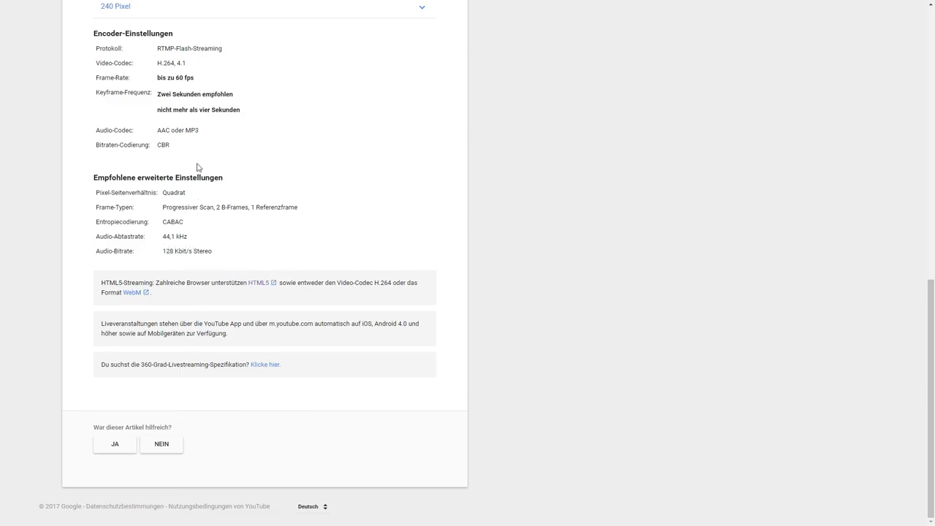
- Check YouTube's recommended video bitrate range for 1080p at 60 fps and collapse the entry again
scroll(198, 172, "up", 8)
scroll(141, 196, "down", 4)
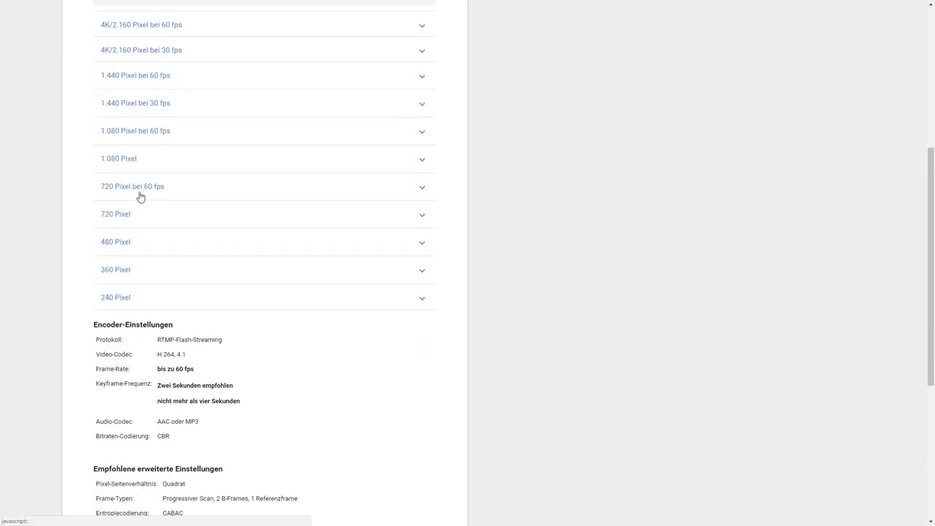
left_click(141, 129)
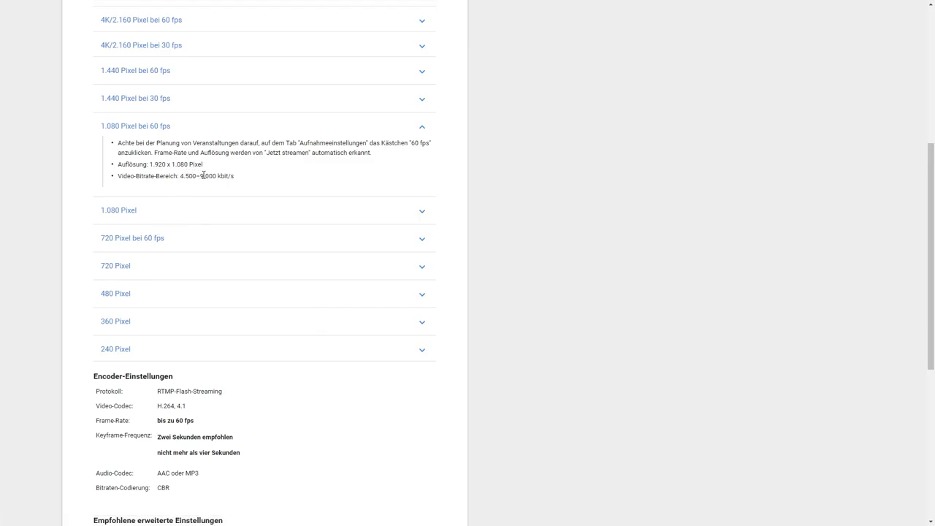
left_click_drag(201, 176, 224, 176)
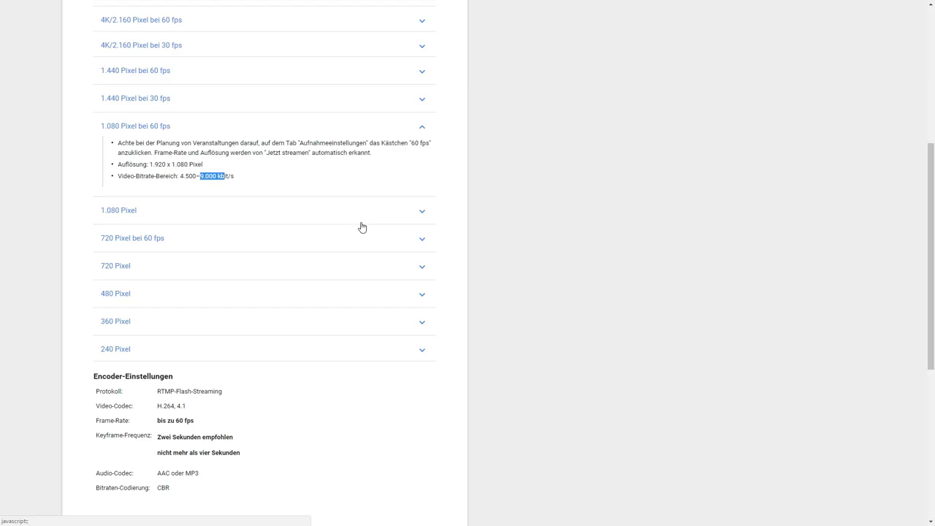
left_click(256, 171)
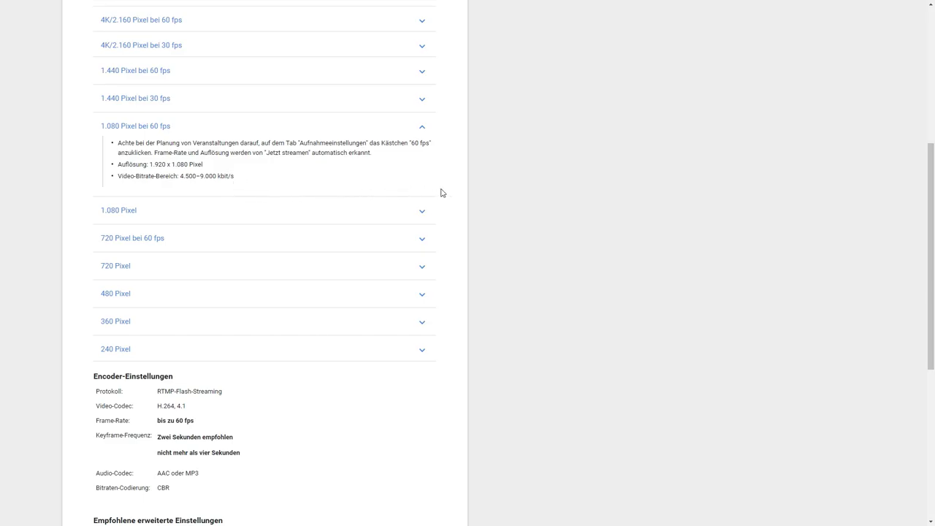
left_click(294, 125)
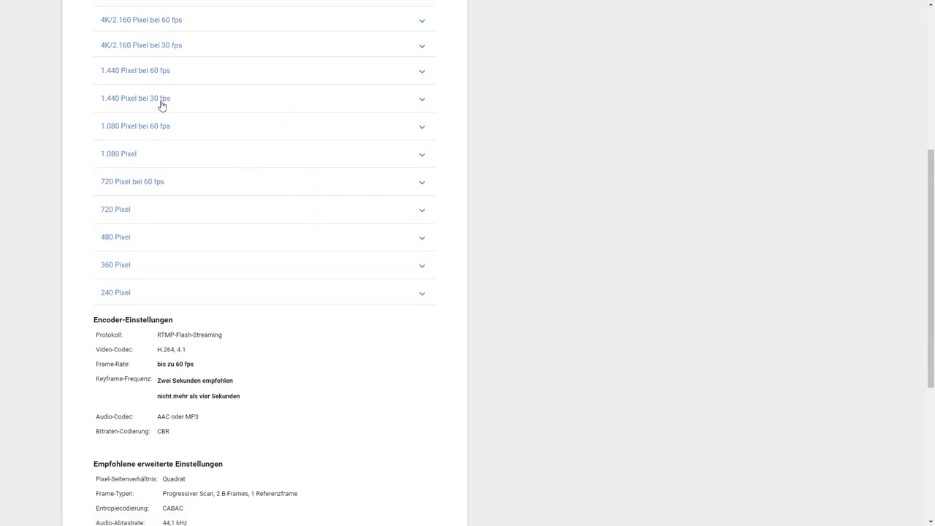
- Check YouTube's recommended video bitrate range for 4K/2160p at 60 fps and collapse the entry again
scroll(128, 270, "up", 1)
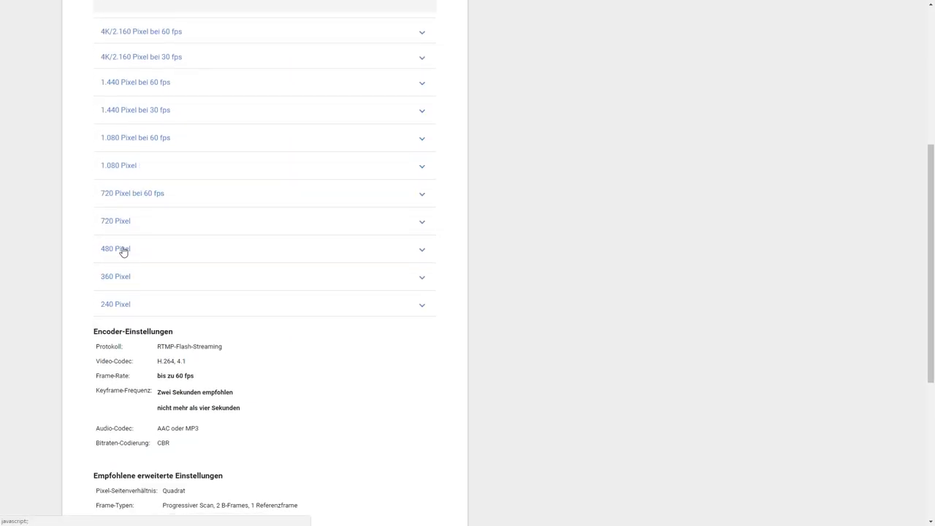
left_click(111, 31)
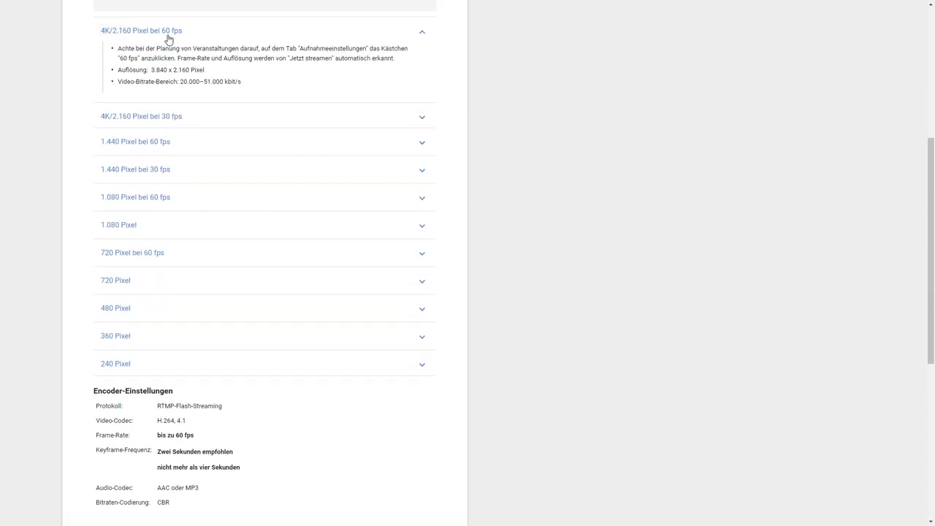
left_click_drag(180, 81, 253, 79)
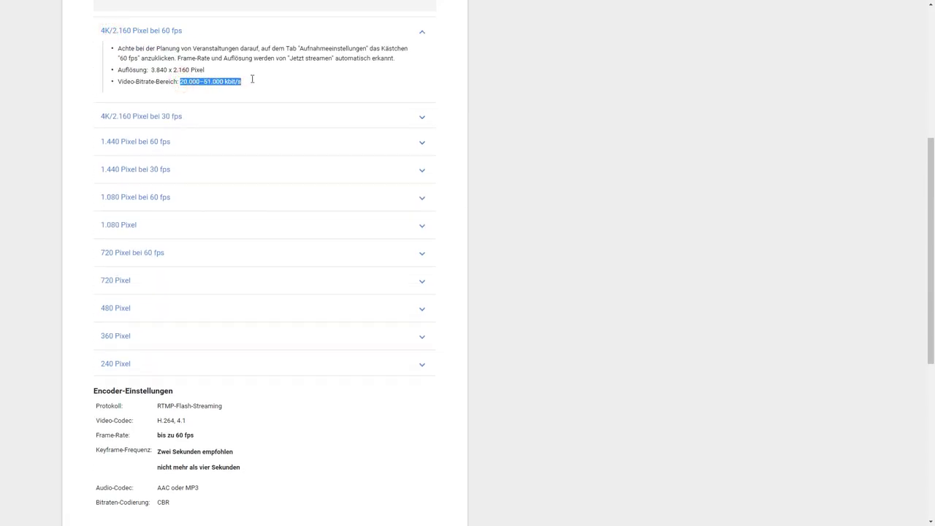
left_click(475, 189)
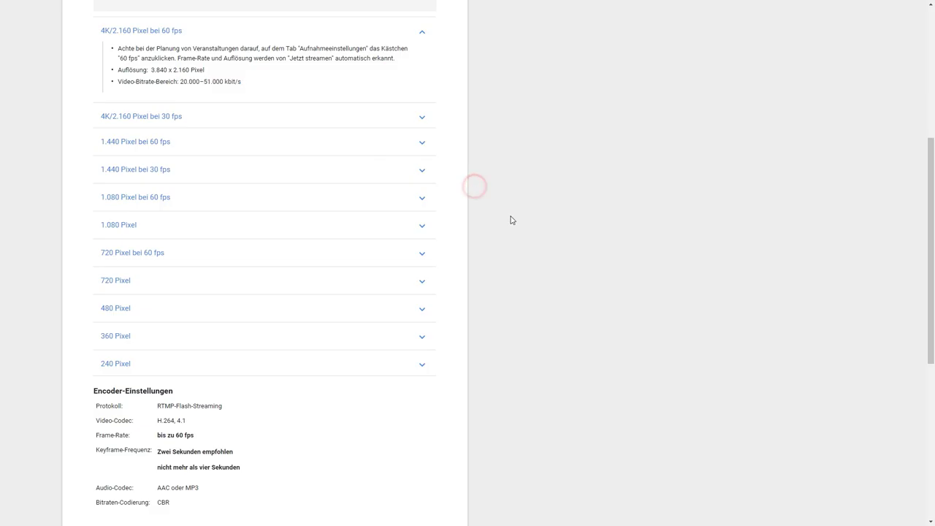
left_click(161, 39)
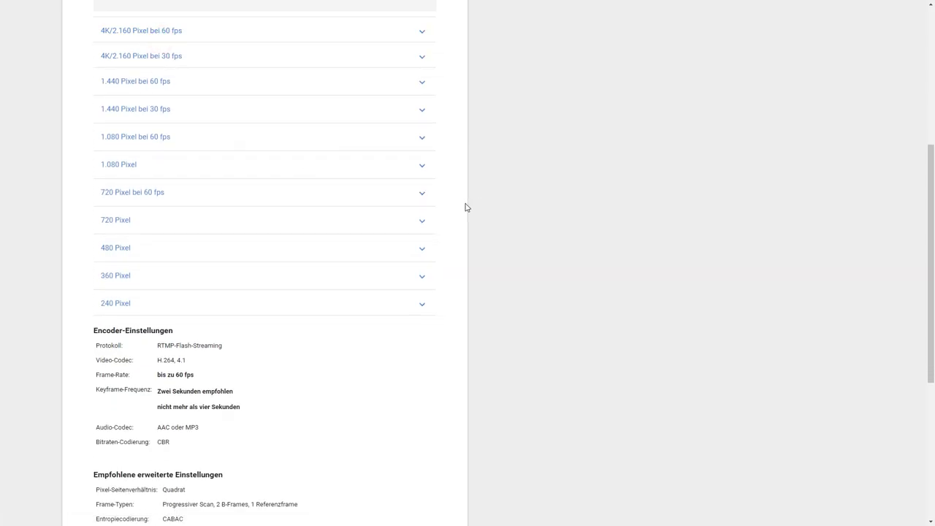
scroll(465, 207, "down", 5)
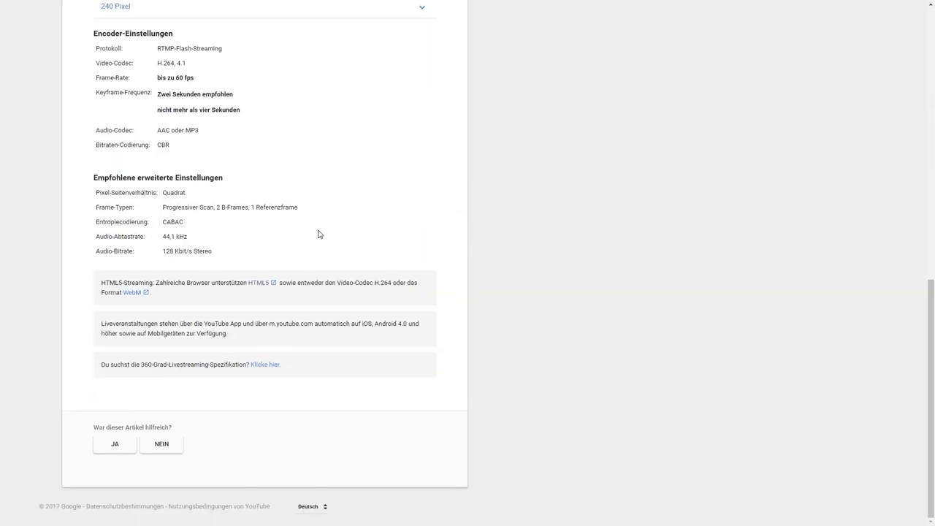
scroll(318, 234, "up", 15)
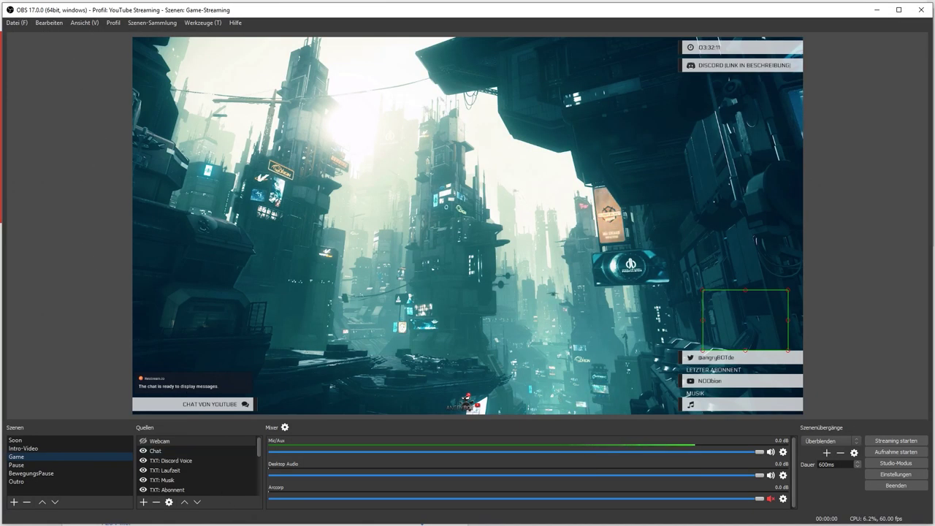
- Switch to OBS, open its stream settings and view the available stream types without changing the selection
left_click(887, 474)
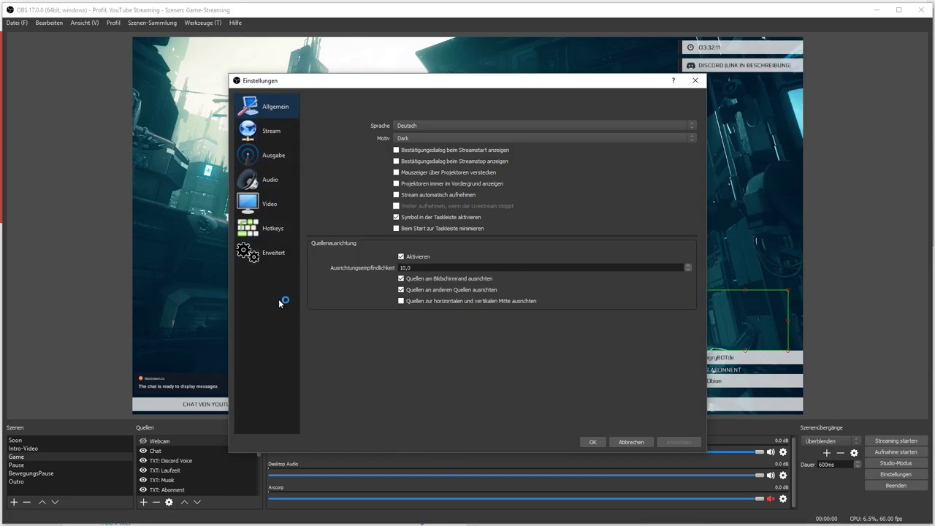
left_click(270, 131)
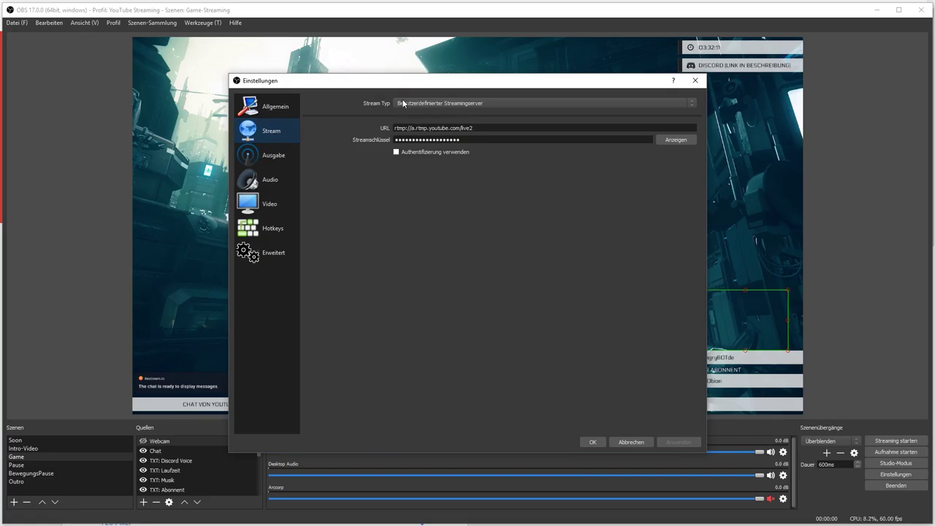
left_click(520, 104)
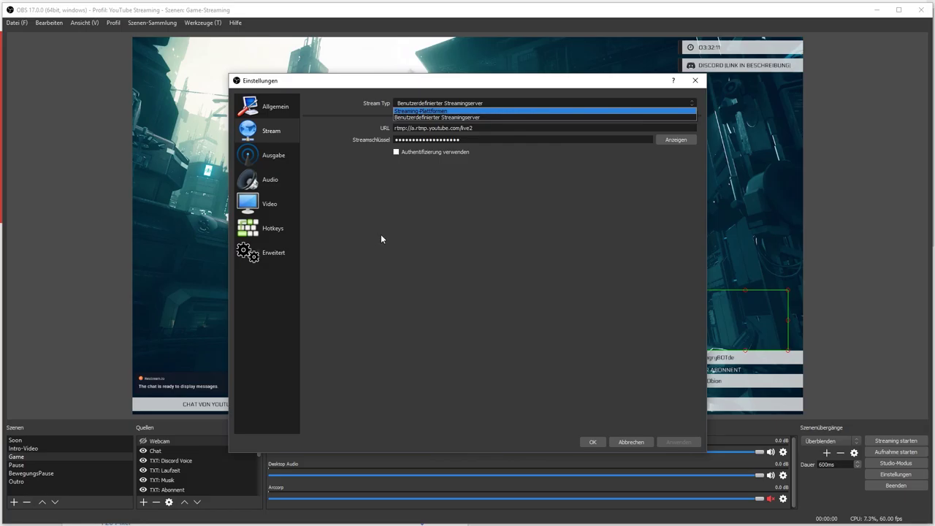
left_click(433, 242)
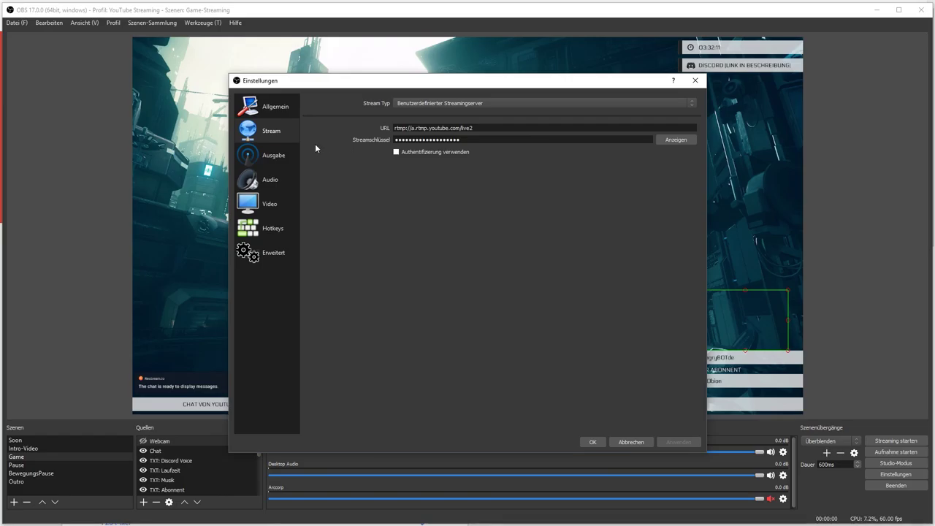
- Review the output, audio, video and hotkey settings, ending on the advanced settings
left_click(269, 160)
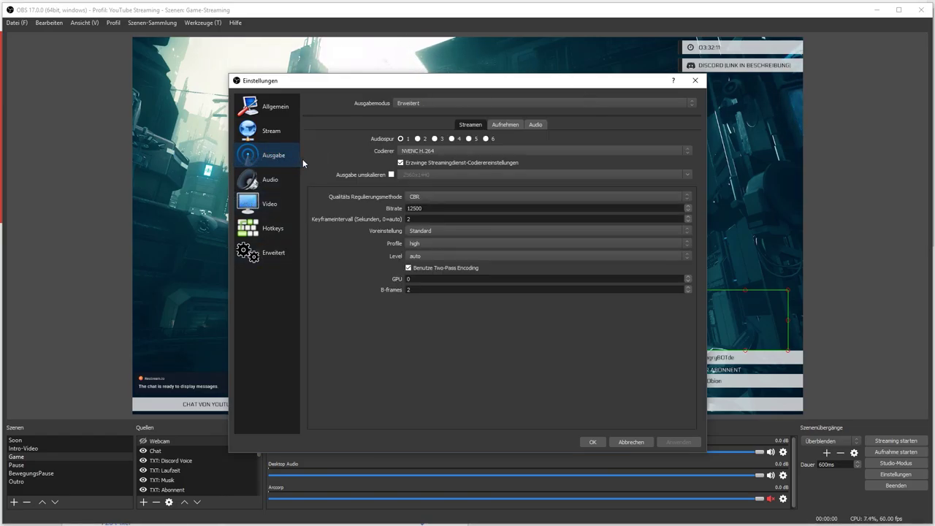
left_click(279, 178)
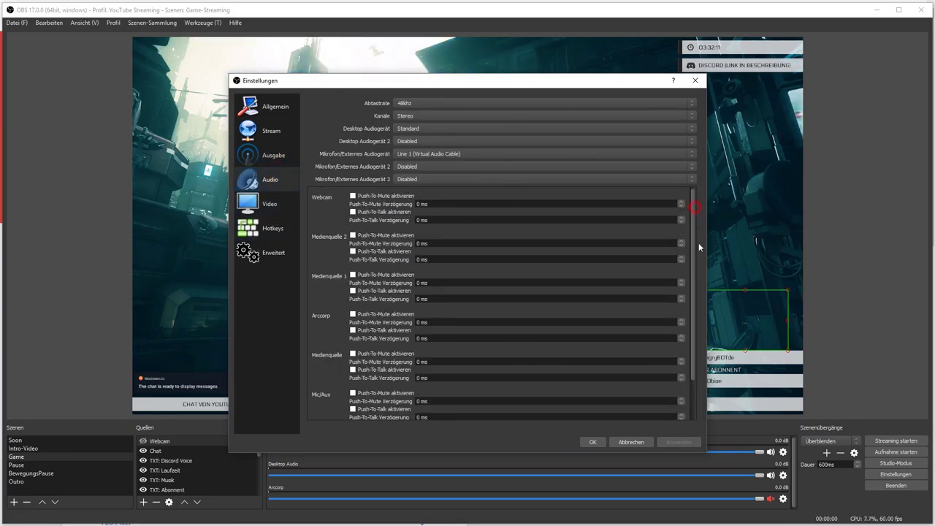
scroll(698, 242, "down", 3)
scroll(693, 295, "up", 3)
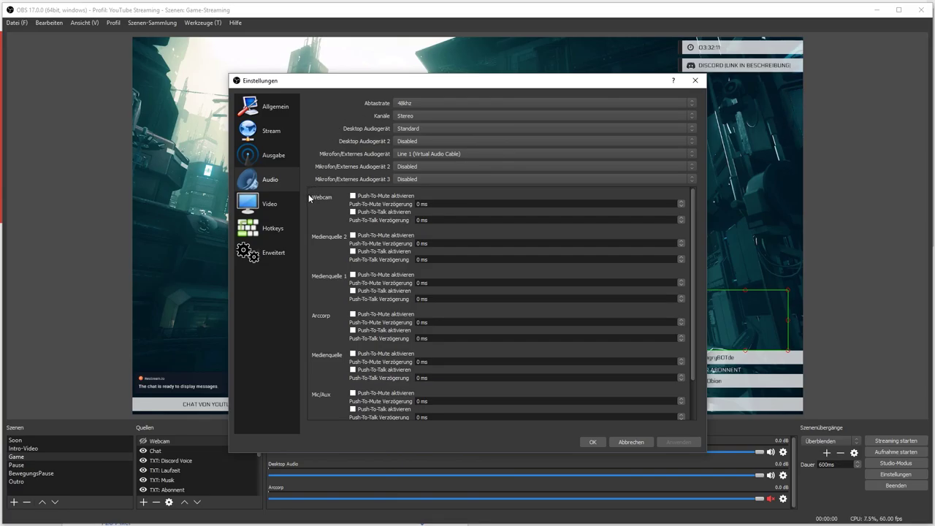
left_click(272, 207)
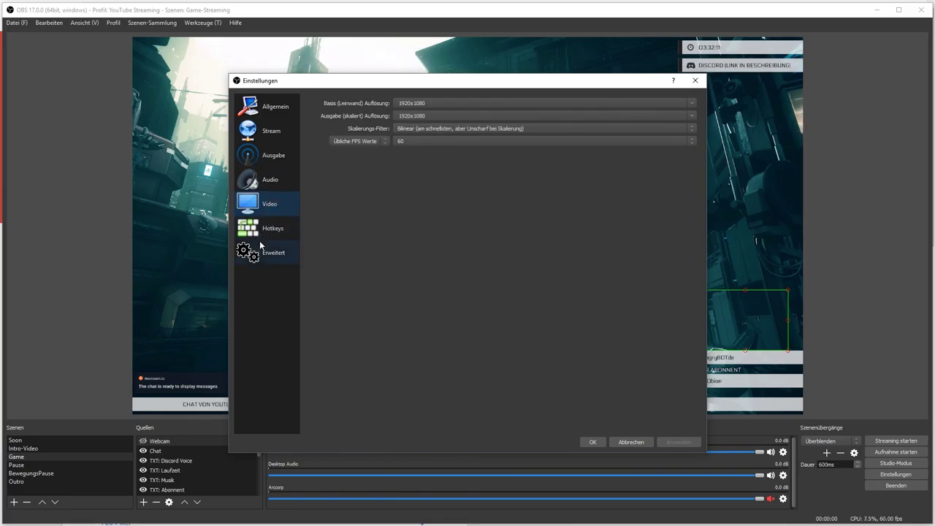
left_click(267, 233)
left_click(267, 255)
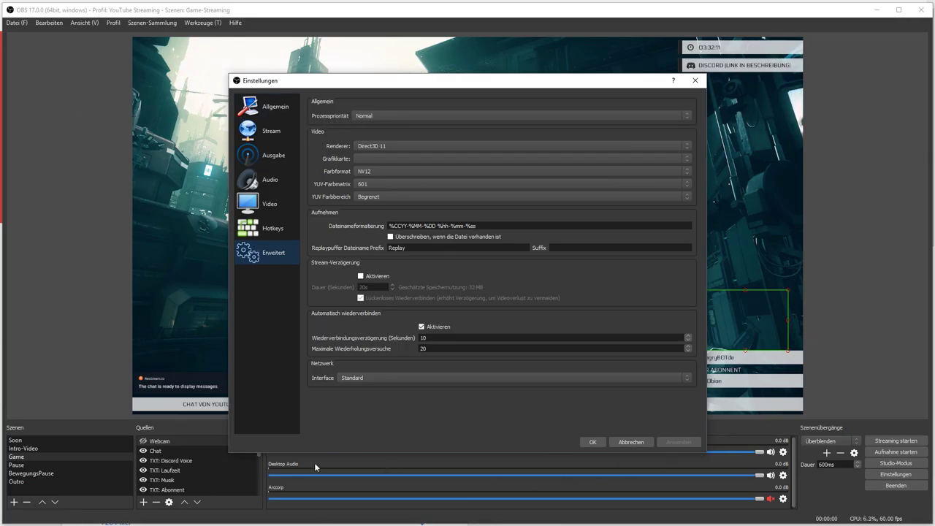
- View the available process priorities and video renderers in the advanced settings, keeping the current choices
left_click(387, 116)
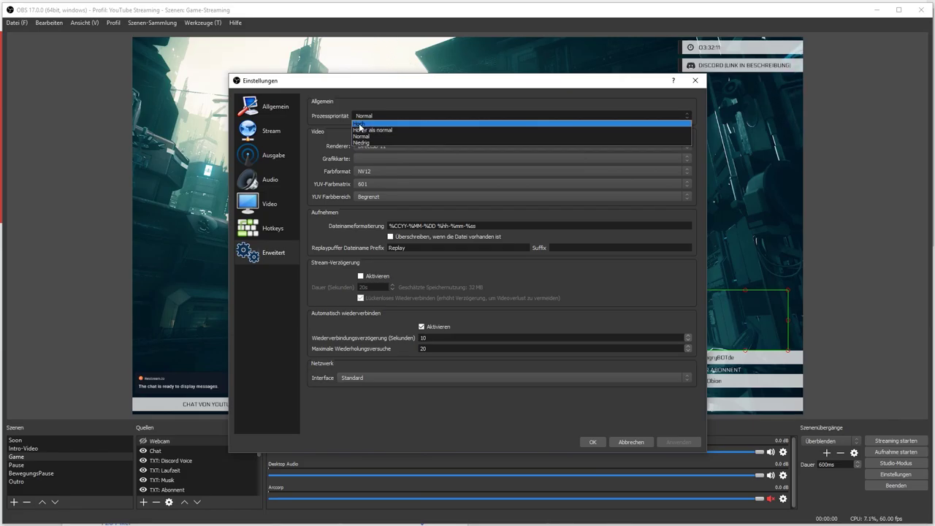
left_click(378, 96)
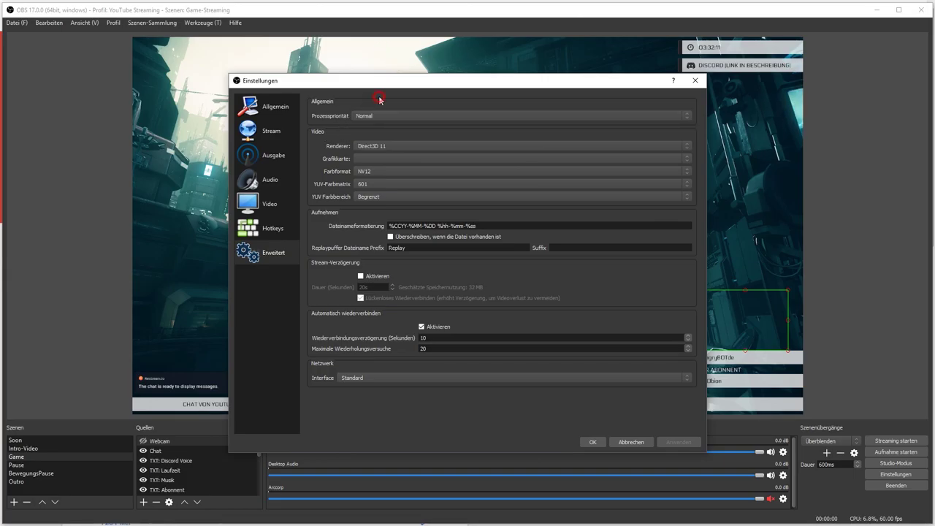
left_click(409, 145)
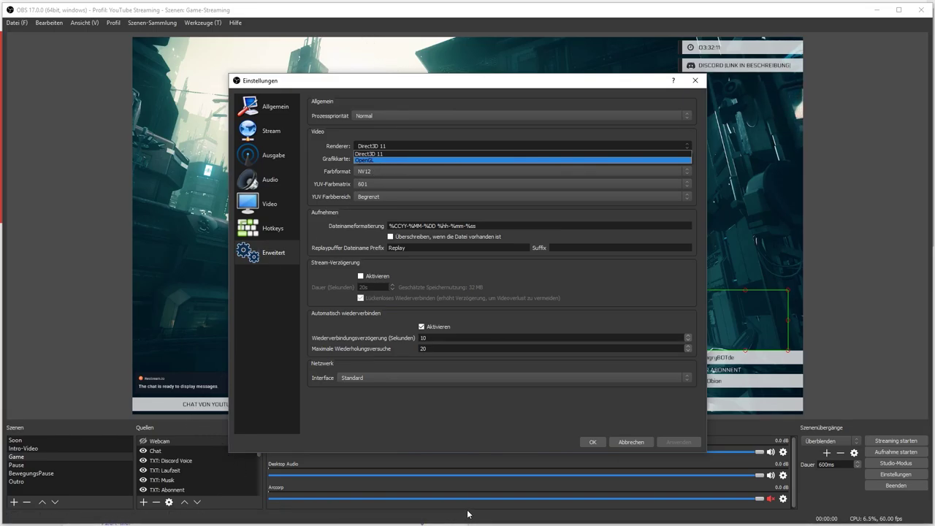
left_click(365, 143)
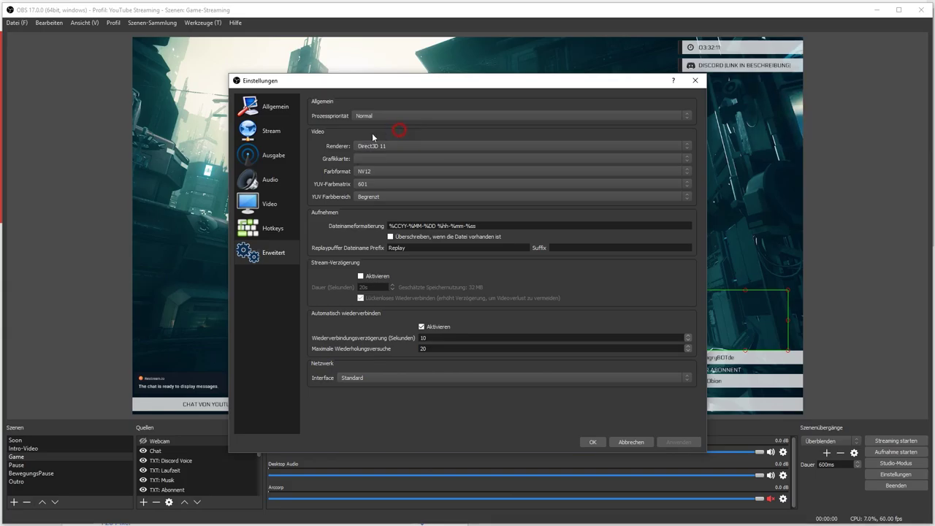
- Inspect the colour format, YUV colour matrix and YUV colour range options, keeping NV12, 601 and Begrenzt
left_click(375, 171)
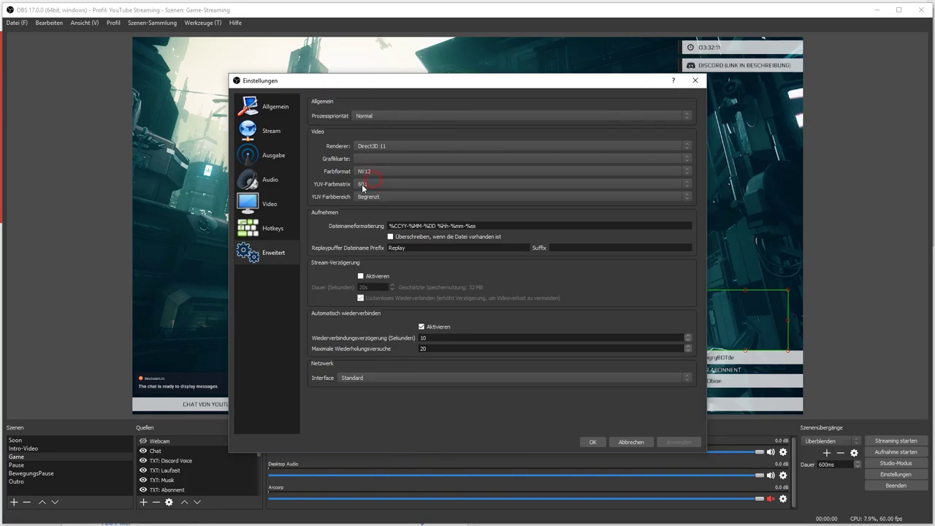
left_click(373, 178)
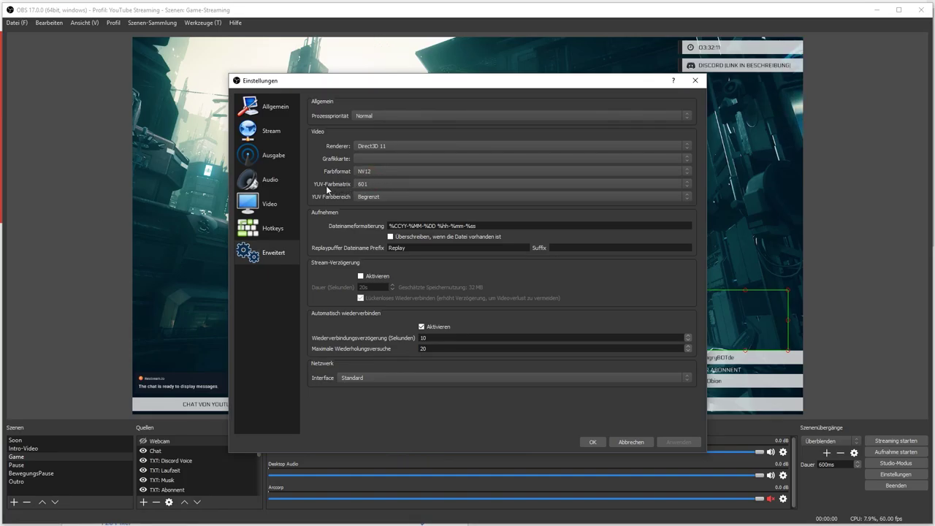
left_click(369, 186)
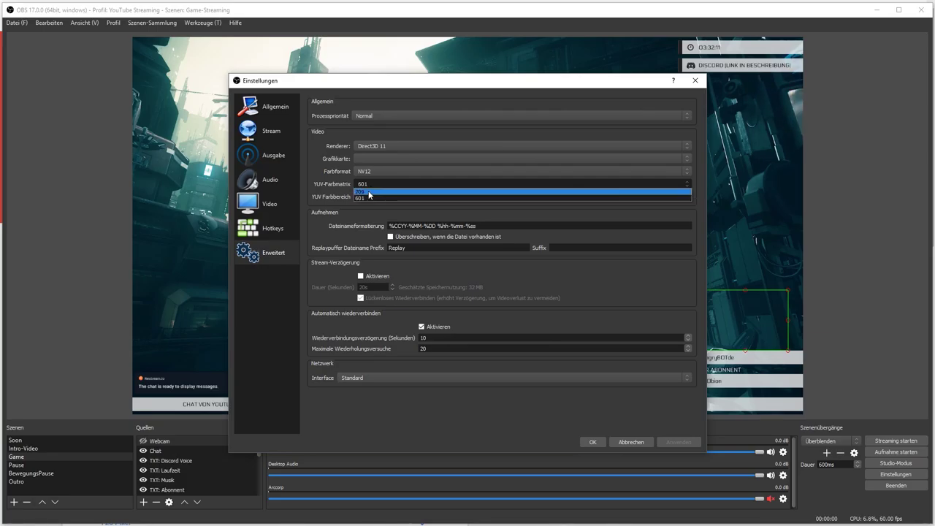
left_click(370, 197)
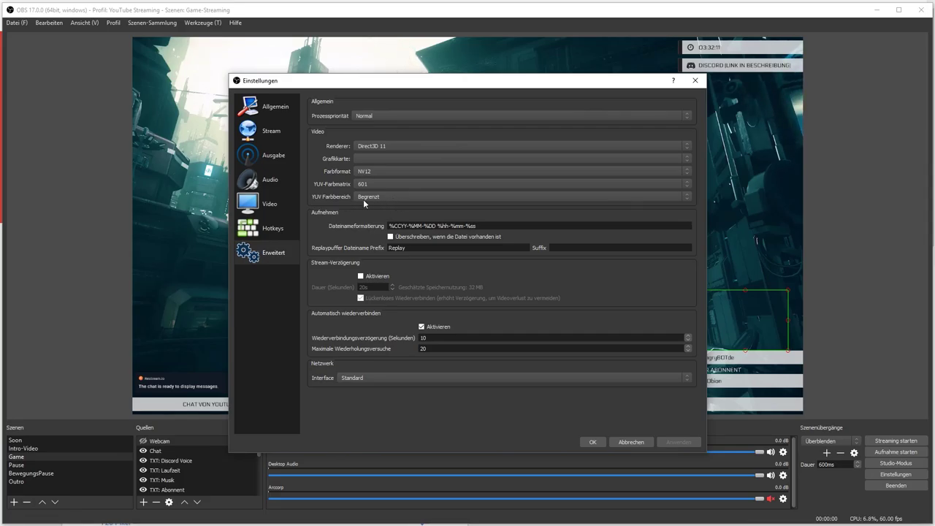
left_click(377, 200)
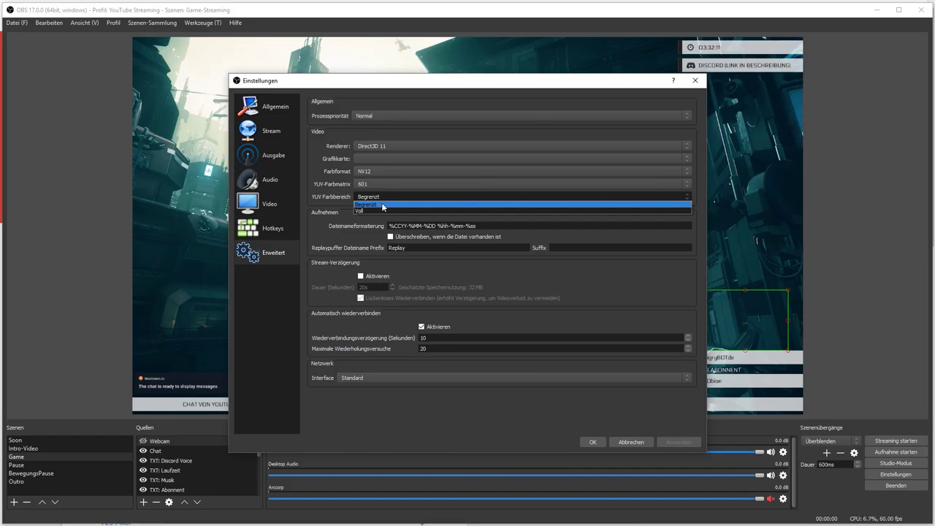
left_click(382, 205)
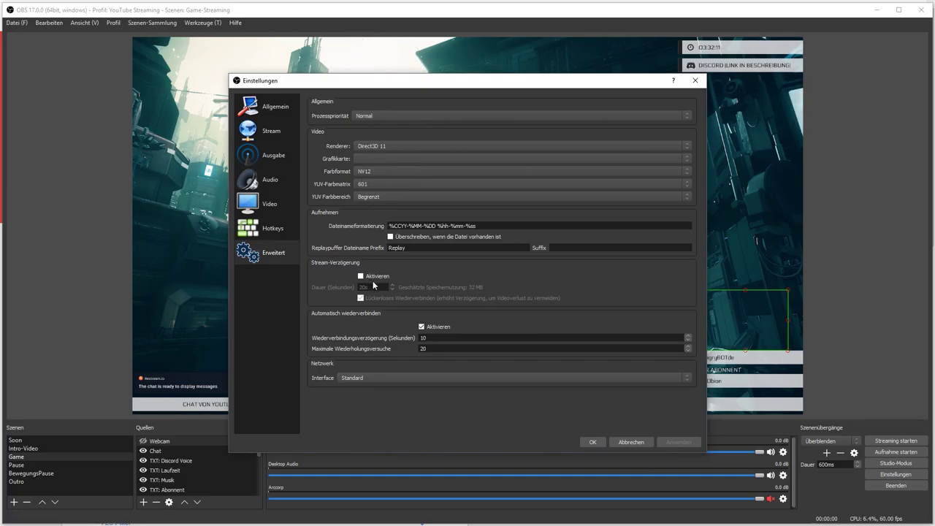
- Open the OBS video settings, switch to Twitch's broadcast requirements and highlight the maximum bitrate value
left_click(271, 211)
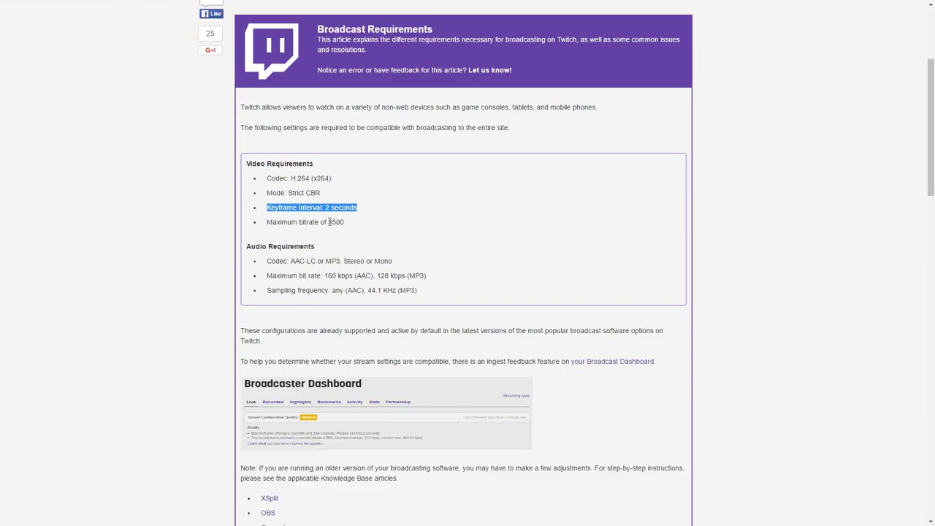
double_click(335, 222)
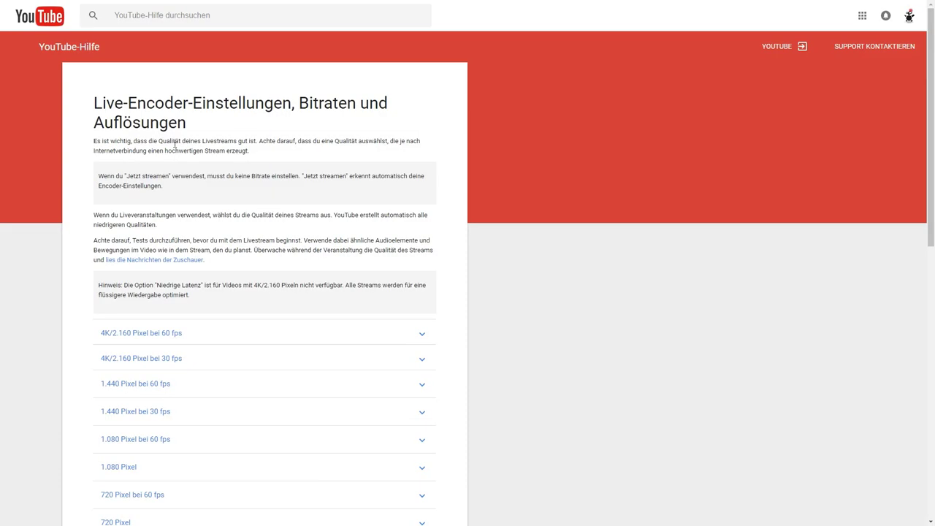
- On YouTube's live encoder help page, expand the 1,080 pixel at 60 fps section and highlight the lower and upper video bitrate limits
scroll(181, 309, "down", 3)
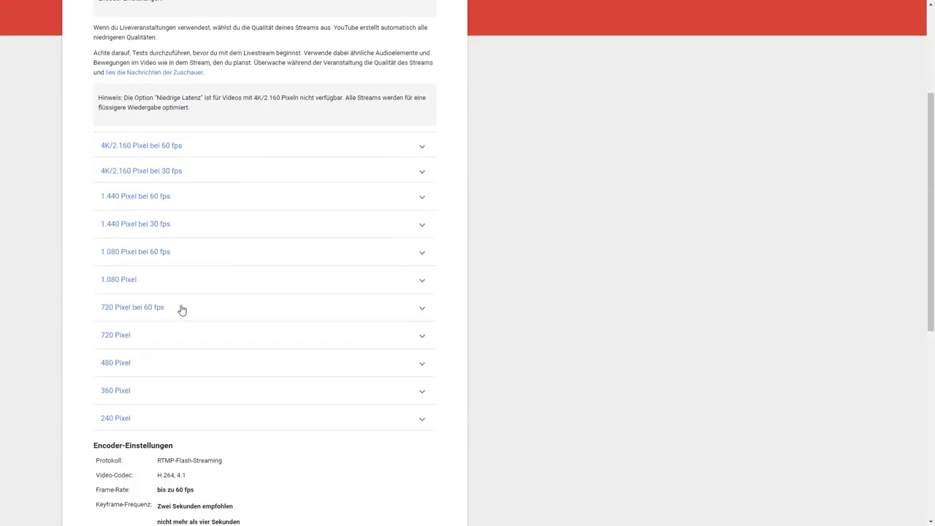
left_click(129, 253)
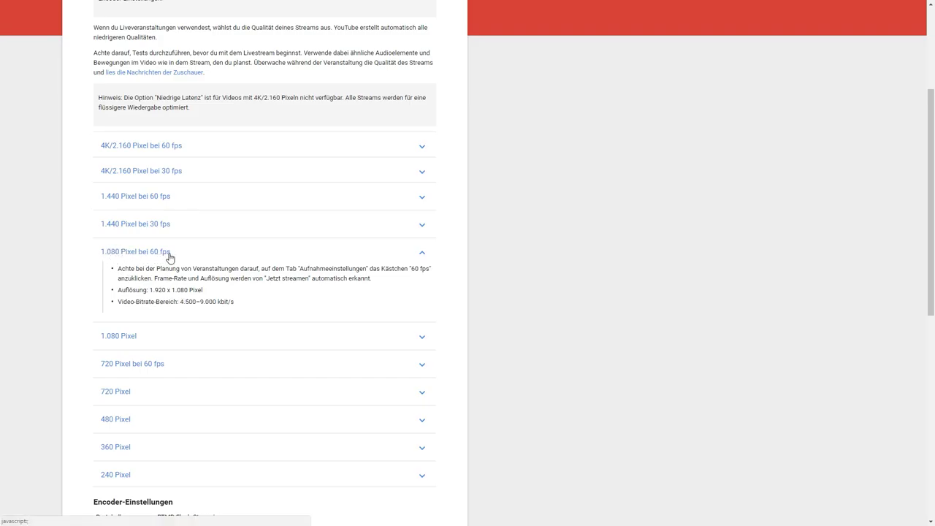
left_click_drag(179, 301, 196, 301)
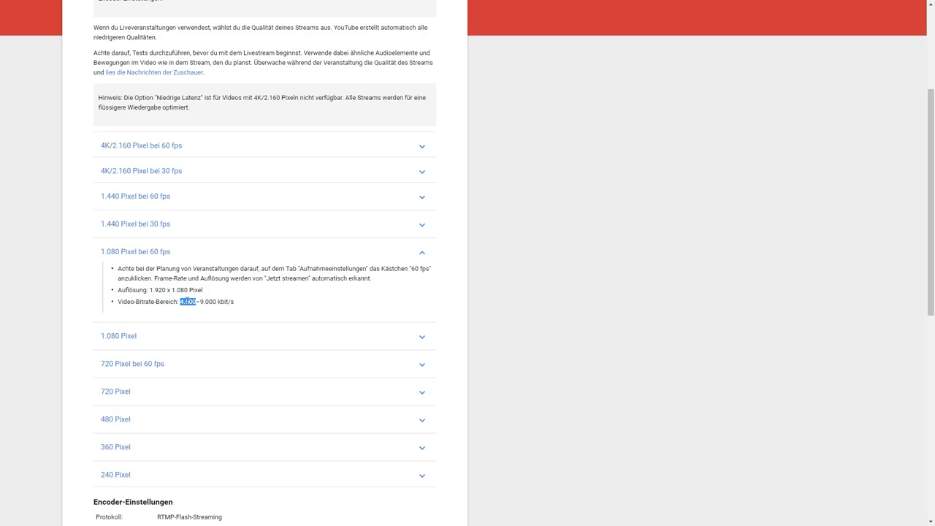
left_click(187, 301)
left_click_drag(179, 302, 199, 304)
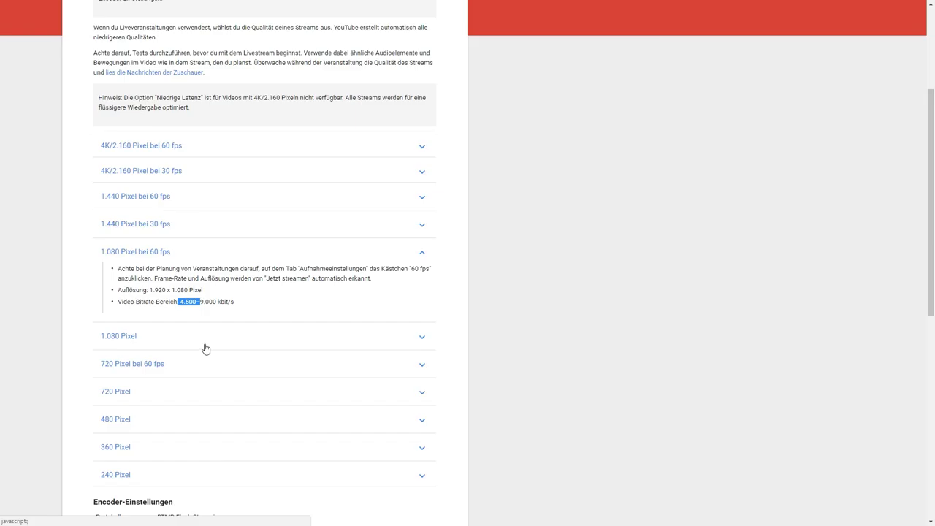
left_click(208, 300)
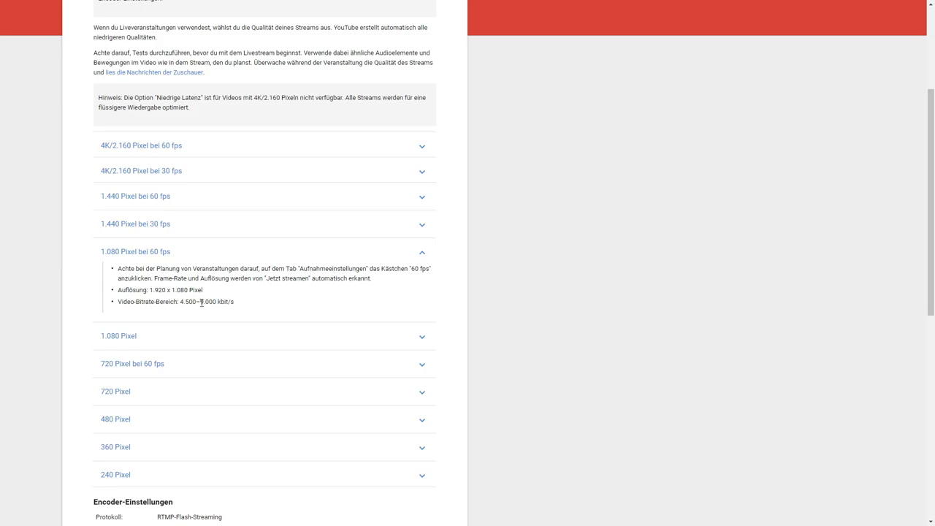
left_click_drag(200, 301, 217, 303)
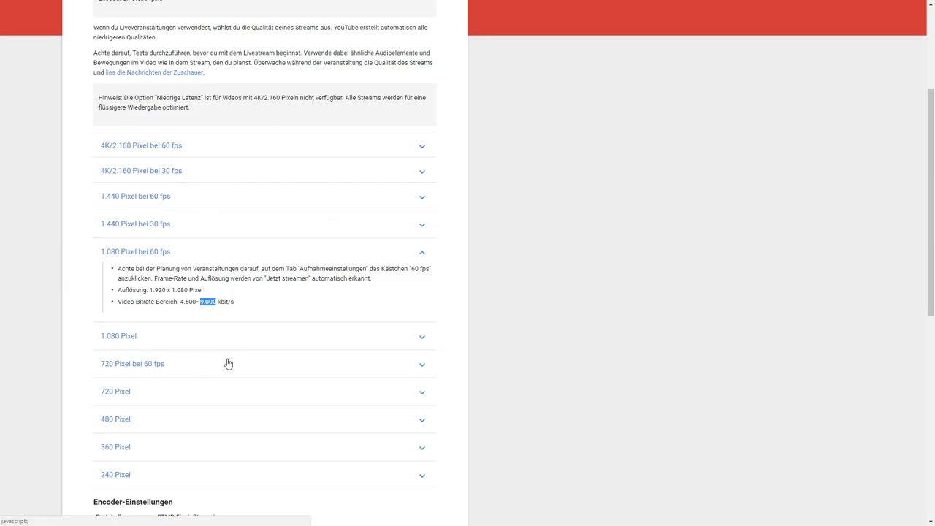
- Collapse the 1,080 pixel at 60 fps section, expand the standard 1,080 pixel section and highlight its video bitrate range
scroll(228, 363, "up", 3)
scroll(227, 363, "down", 6)
scroll(228, 363, "up", 4)
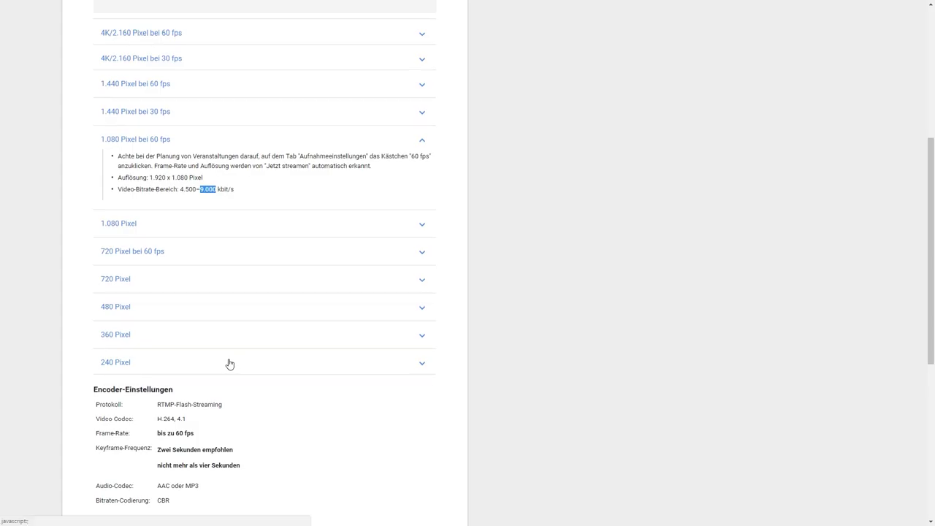
left_click(173, 280)
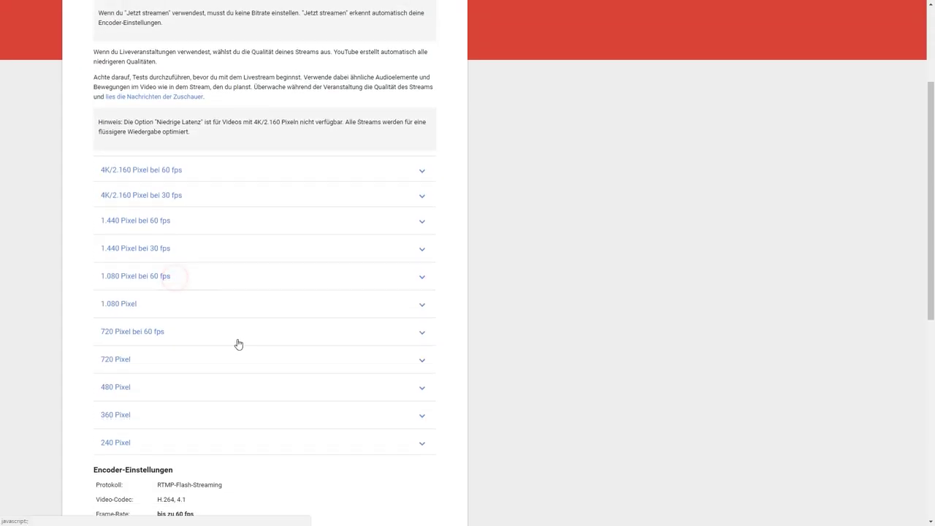
left_click(187, 310)
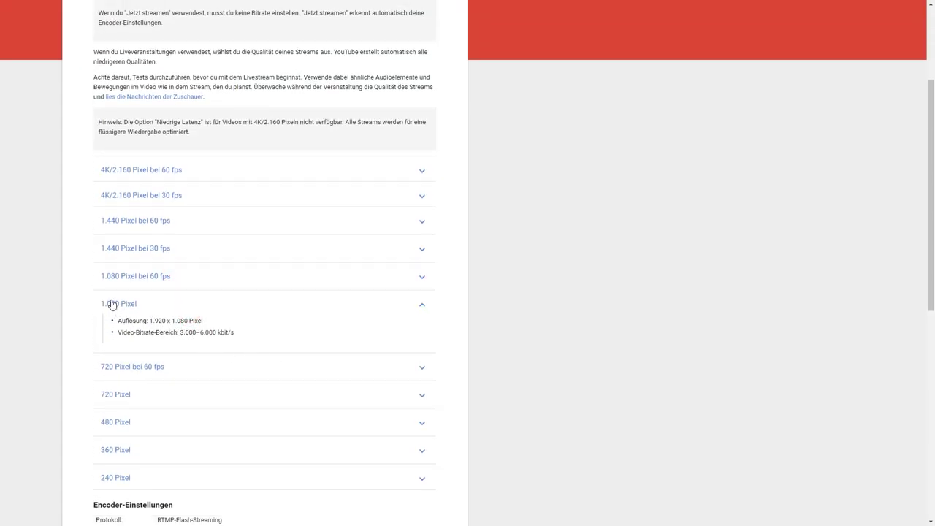
left_click_drag(179, 332, 238, 332)
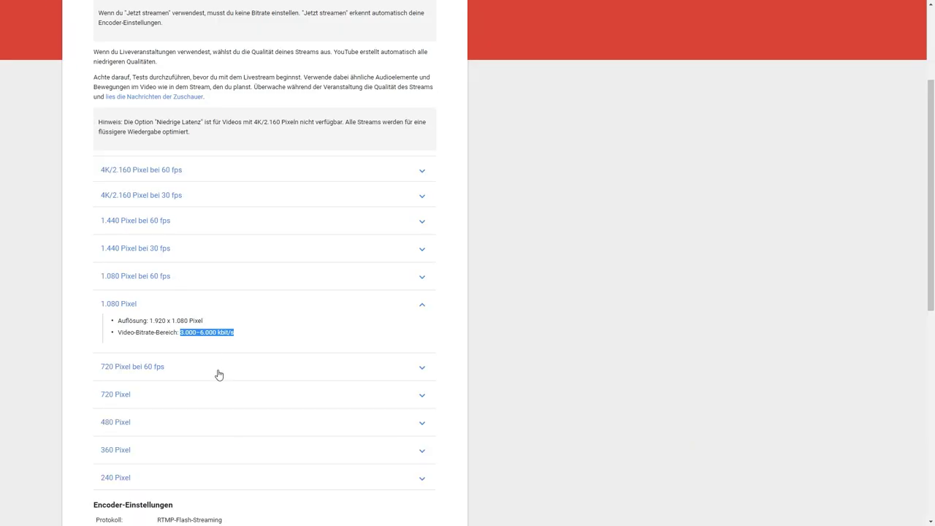
- Expand the 720 pixel at 60 fps and standard 720 pixel sections and highlight each one's video bitrate range
left_click(207, 367)
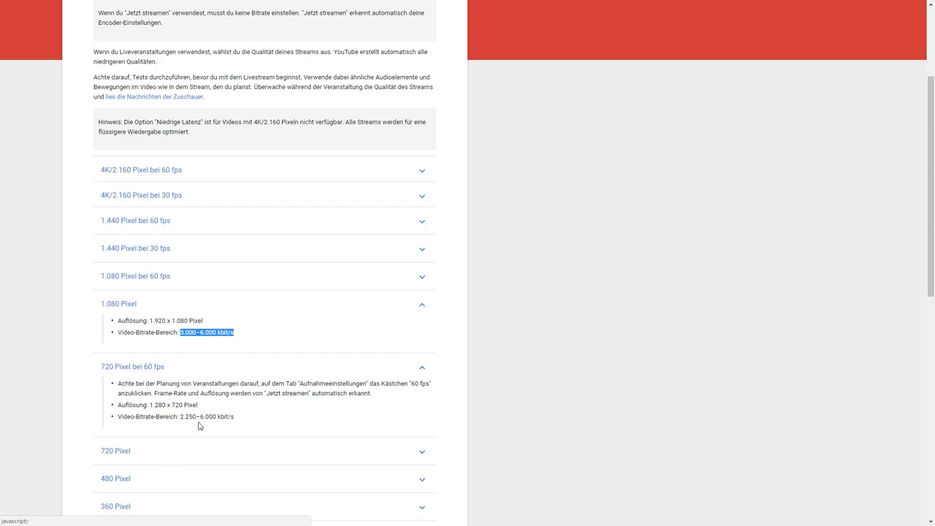
left_click_drag(180, 416, 225, 416)
scroll(313, 421, "down", 3)
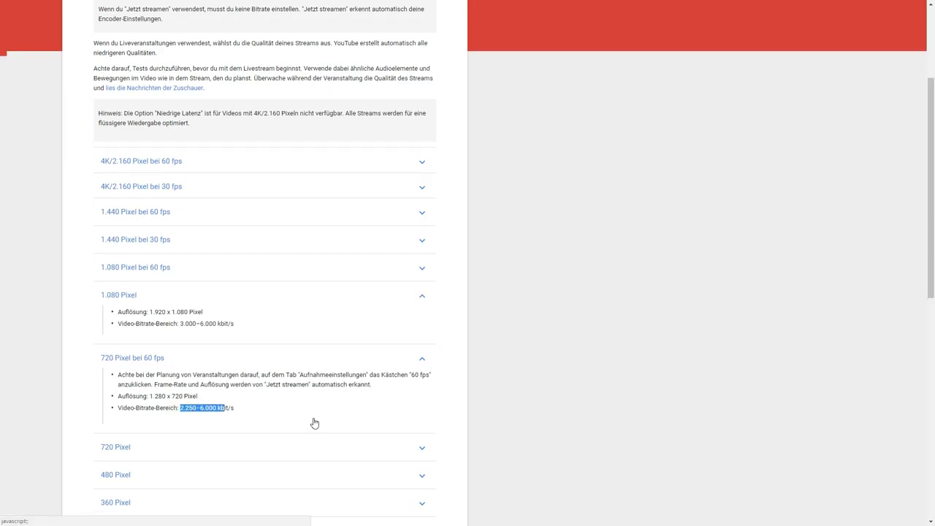
left_click(146, 276)
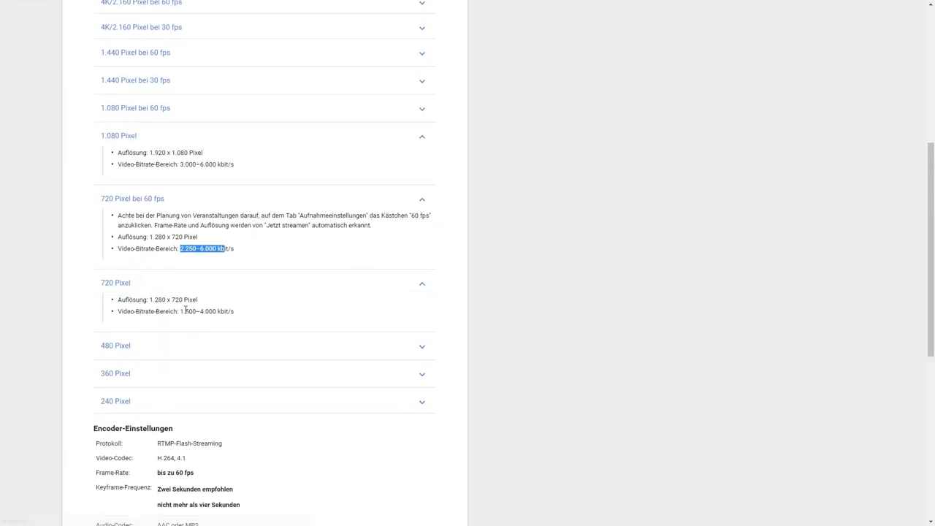
left_click_drag(178, 311, 251, 312)
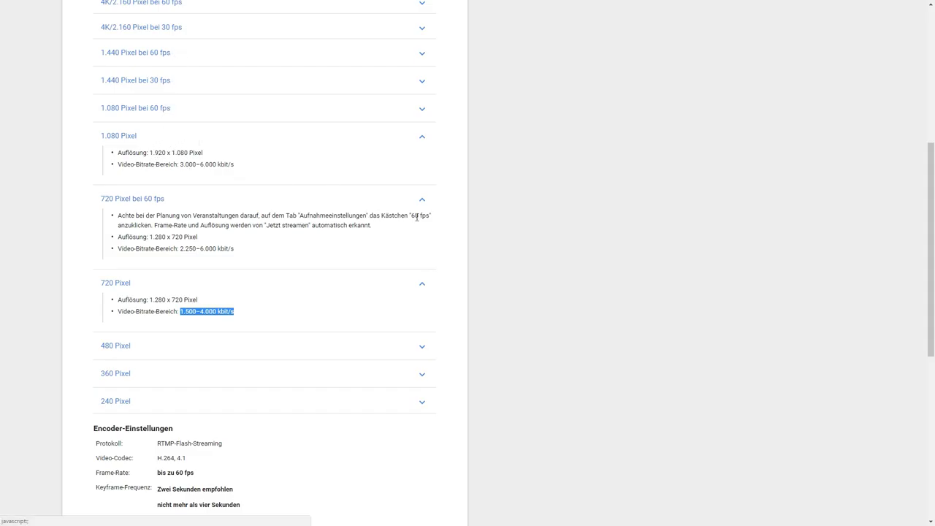
- Expand the 1,080 pixel at 60 fps section again and highlight the upper video bitrate limit of the standard 1,080 pixel section
left_click(346, 104)
left_click(463, 176)
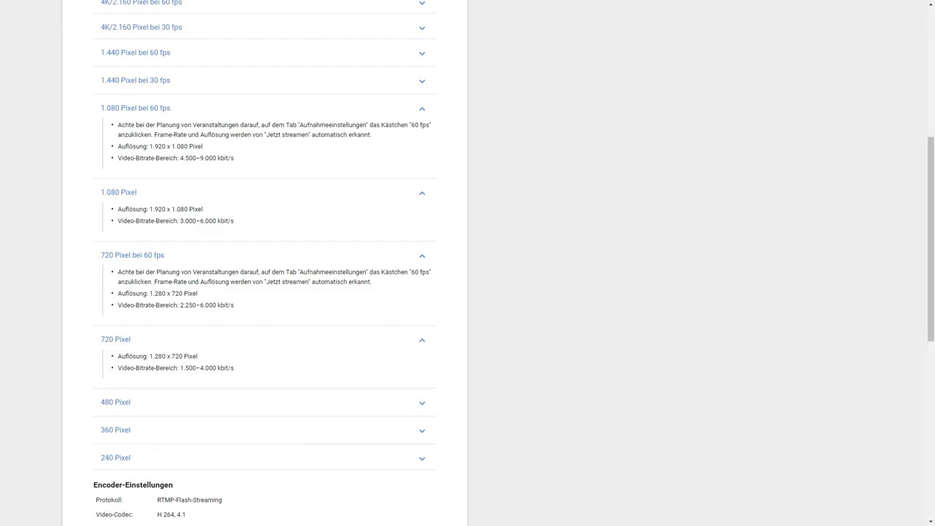
key("alt+Tab")
left_click_drag(200, 220, 304, 228)
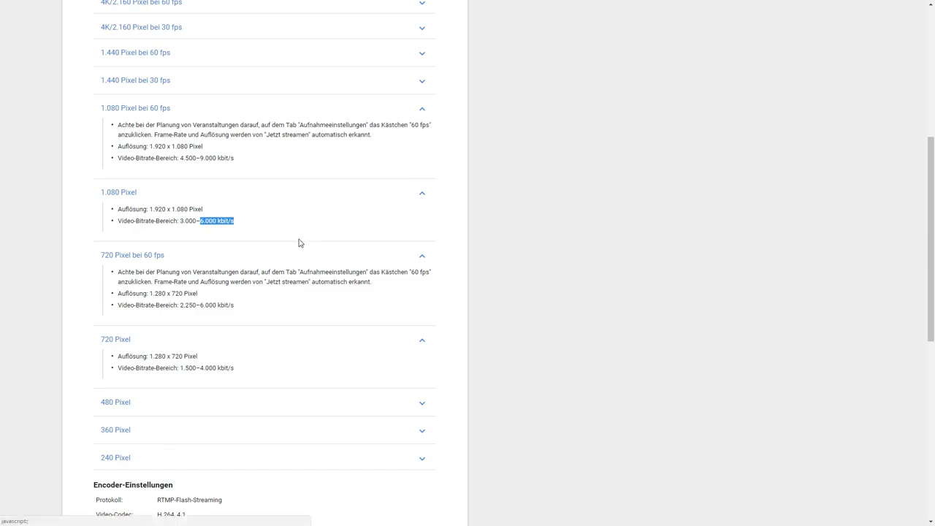
left_click(202, 221)
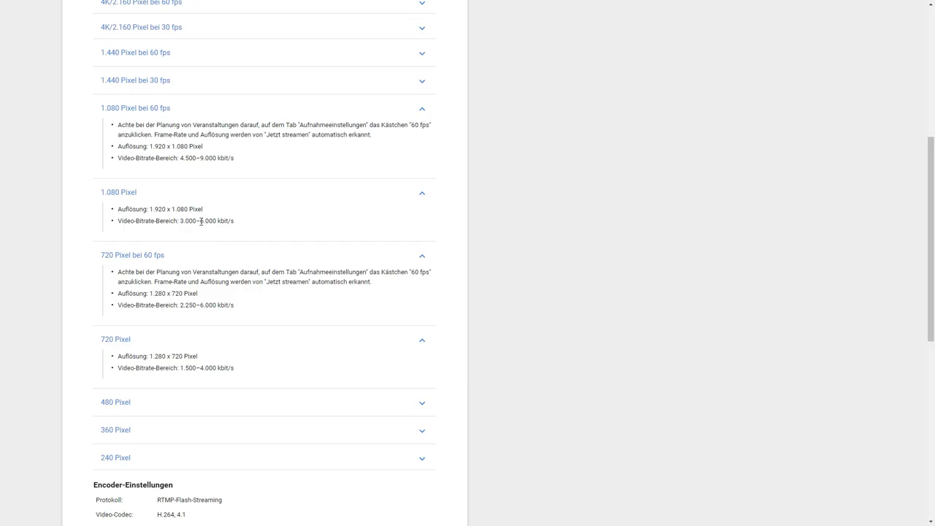
left_click_drag(201, 221, 234, 221)
left_click(485, 254)
- Open the Speedtest website in the browser and return to YouTube's live encoder help page
type("spee")
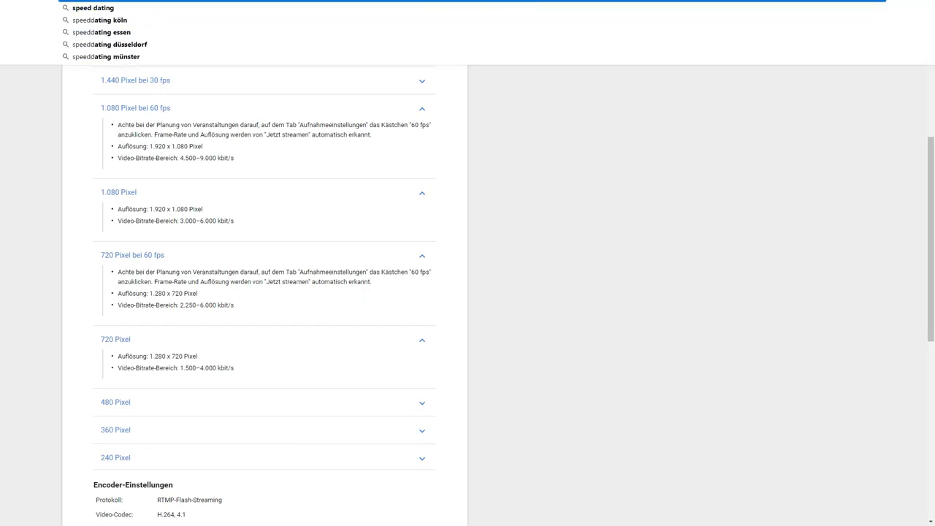
key("Return")
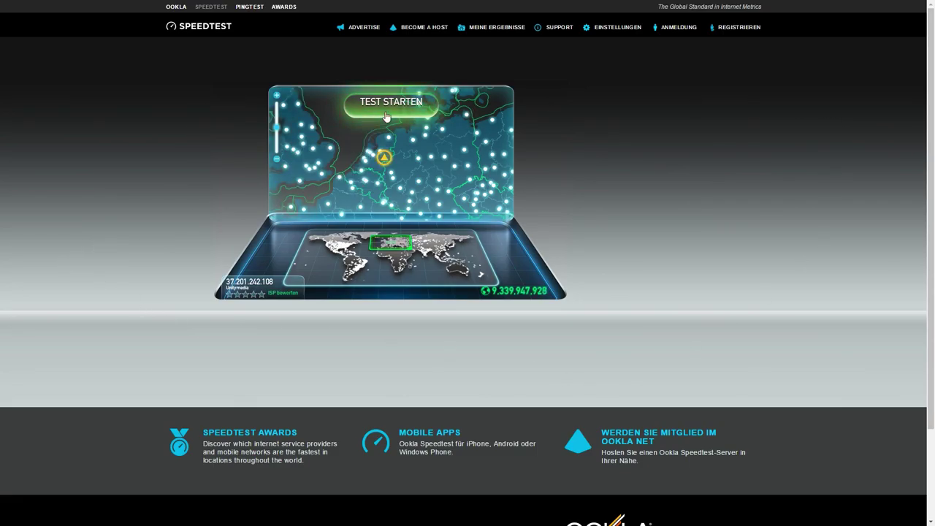
left_click(337, 111)
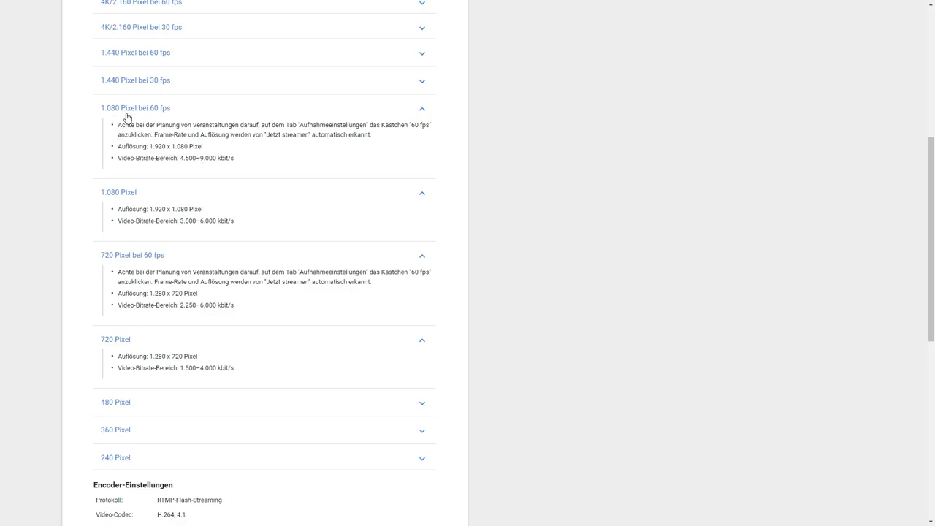
- Expand the 1,440 pixel at 60 fps section, highlight its upper video bitrate limit and collapse the section
left_click(151, 54)
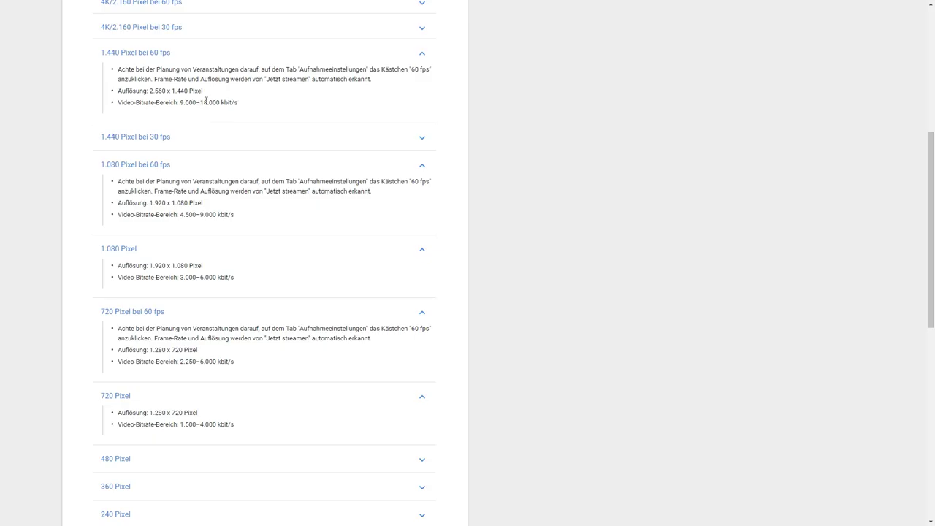
left_click_drag(201, 102, 228, 103)
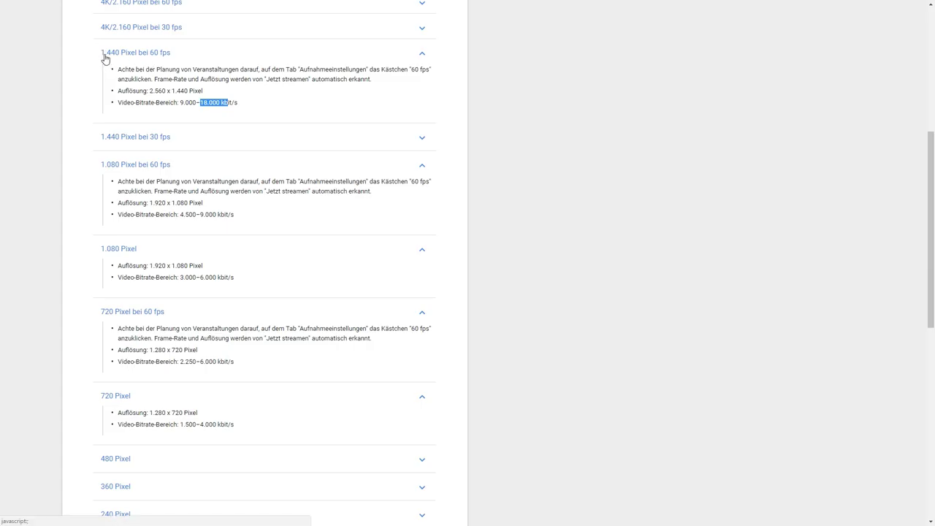
left_click(171, 56)
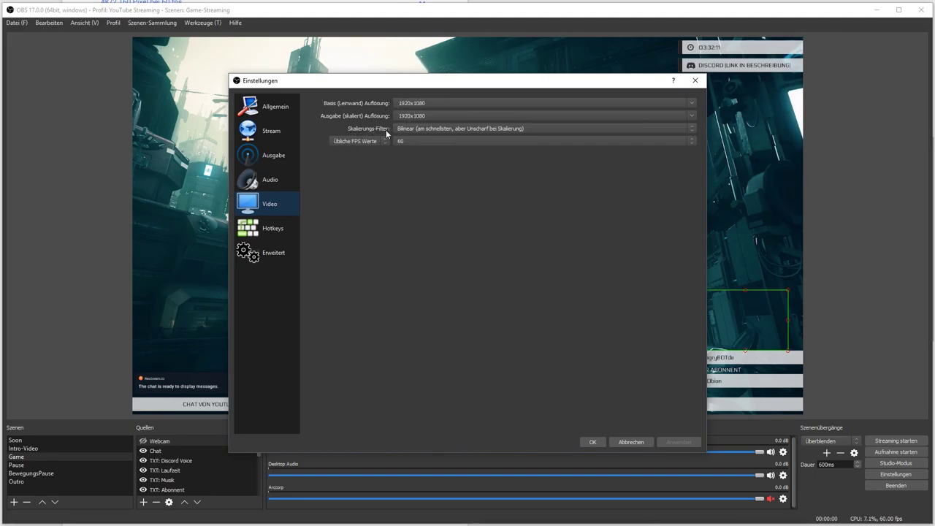
- Inspect the available scaling filters in the OBS video settings, keeping Bilinear selected
left_click(428, 129)
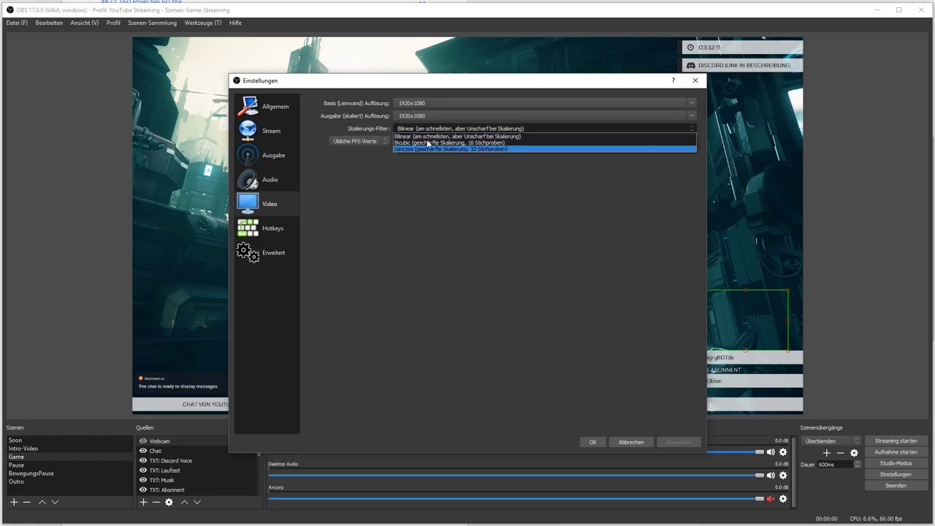
left_click(427, 254)
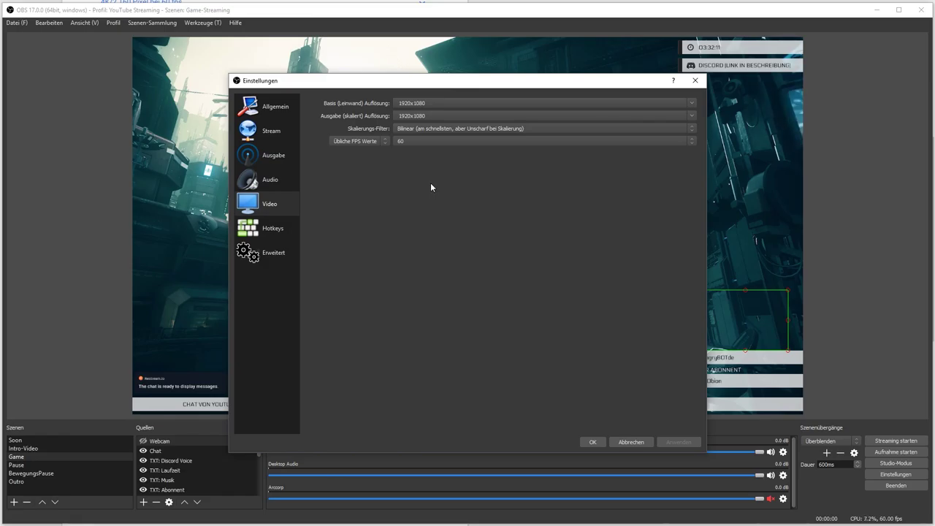
left_click(423, 130)
left_click(392, 130)
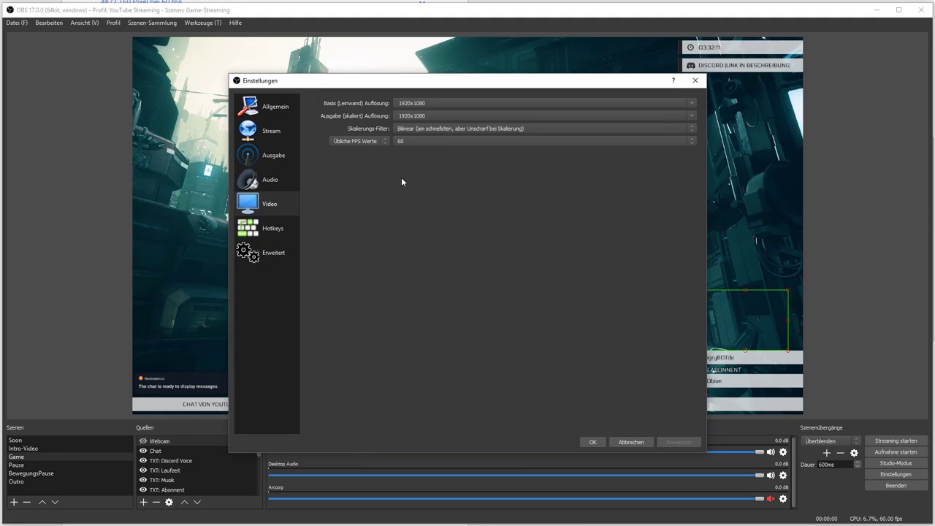
left_click(416, 129)
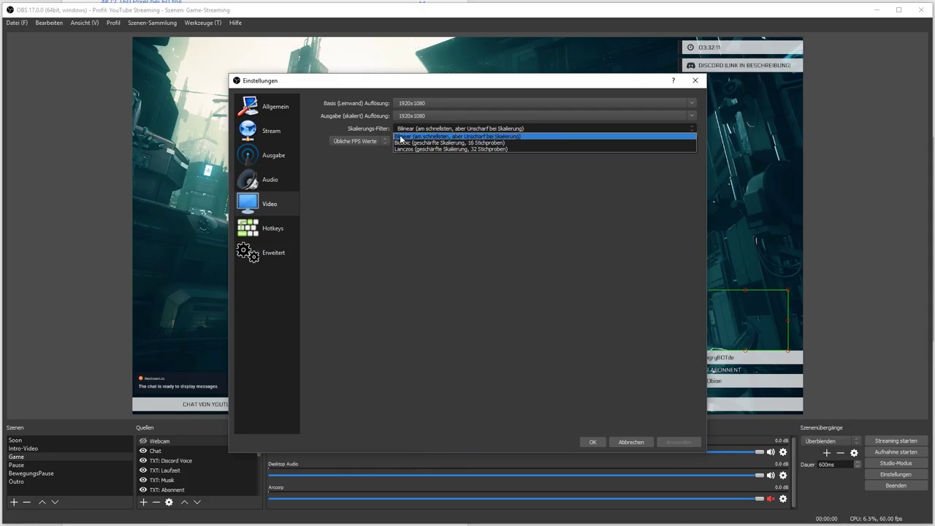
left_click(492, 137)
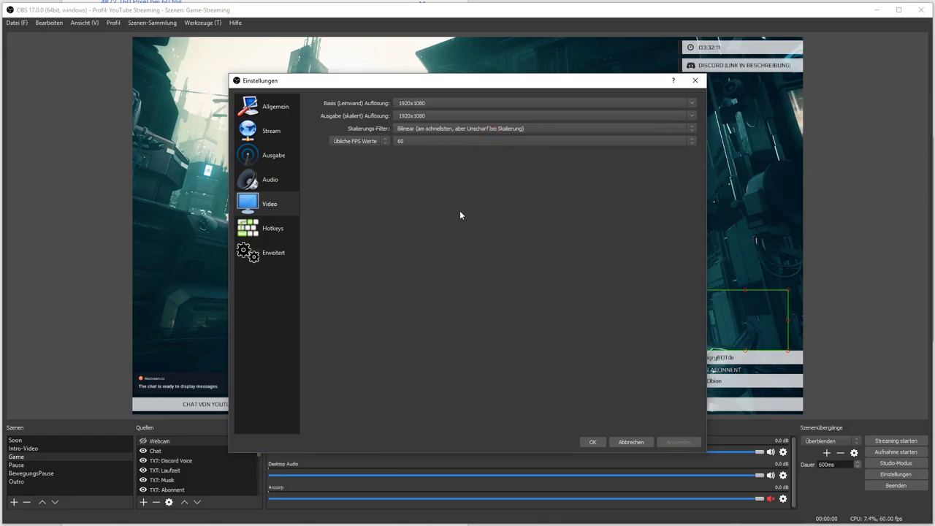
left_click(442, 130)
left_click(442, 140)
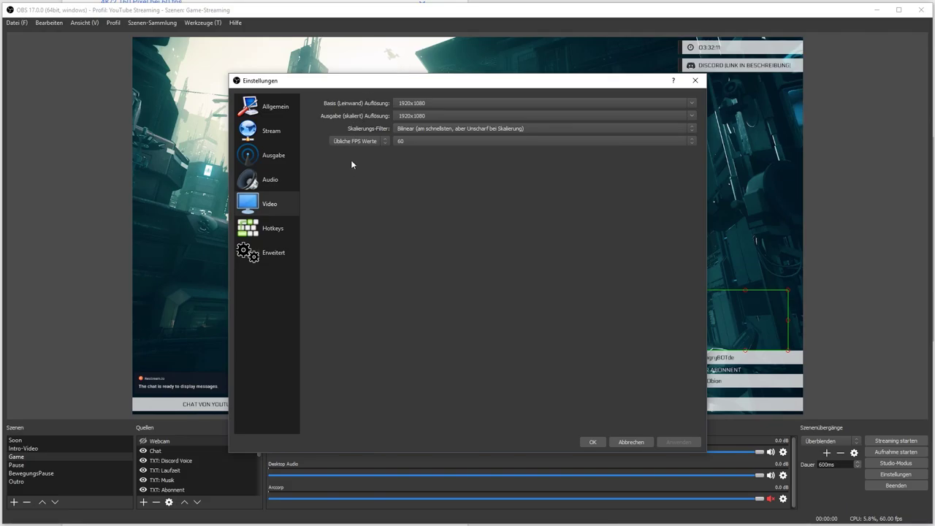
- Open the output settings and preview the Einfach output mode before returning to Erweitert
left_click(273, 157)
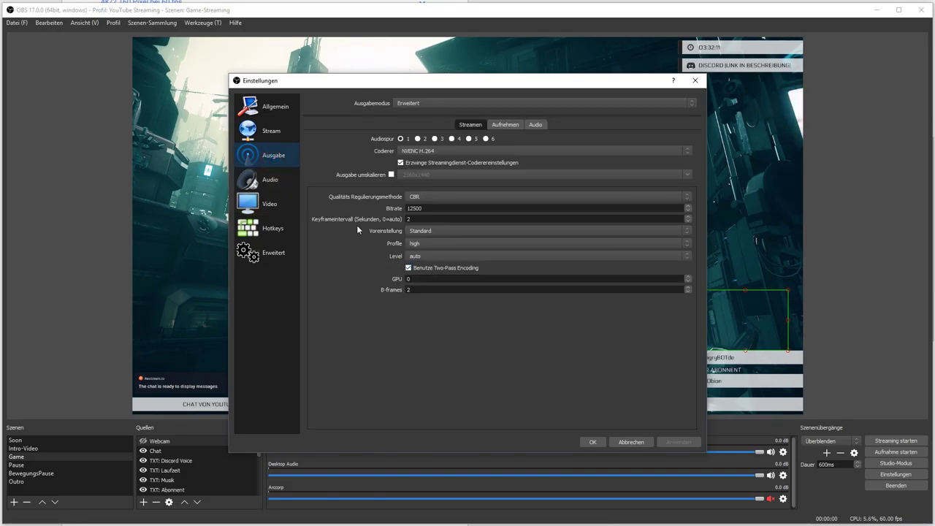
left_click(425, 104)
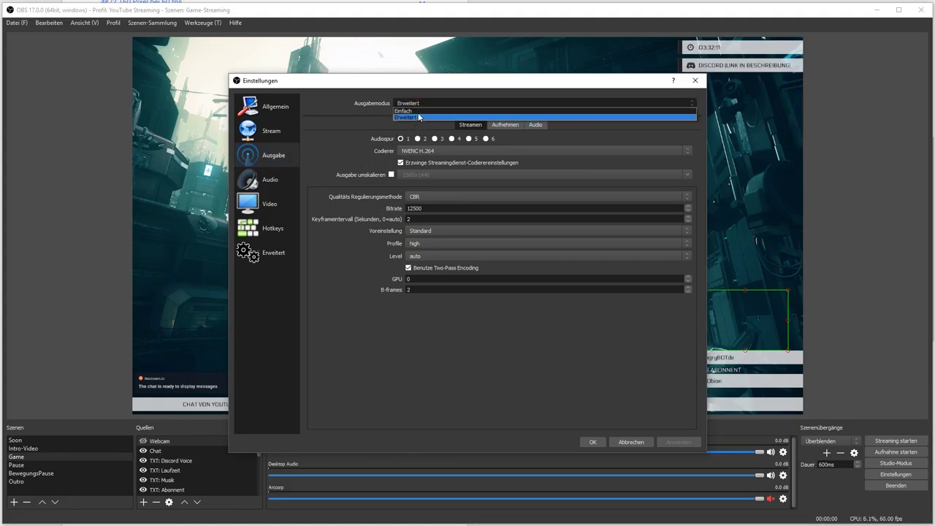
left_click(418, 111)
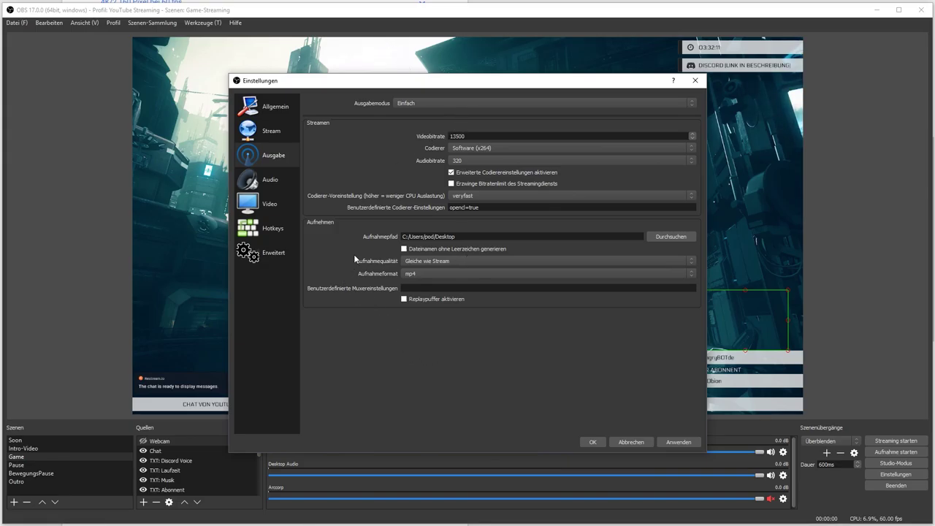
left_click(418, 103)
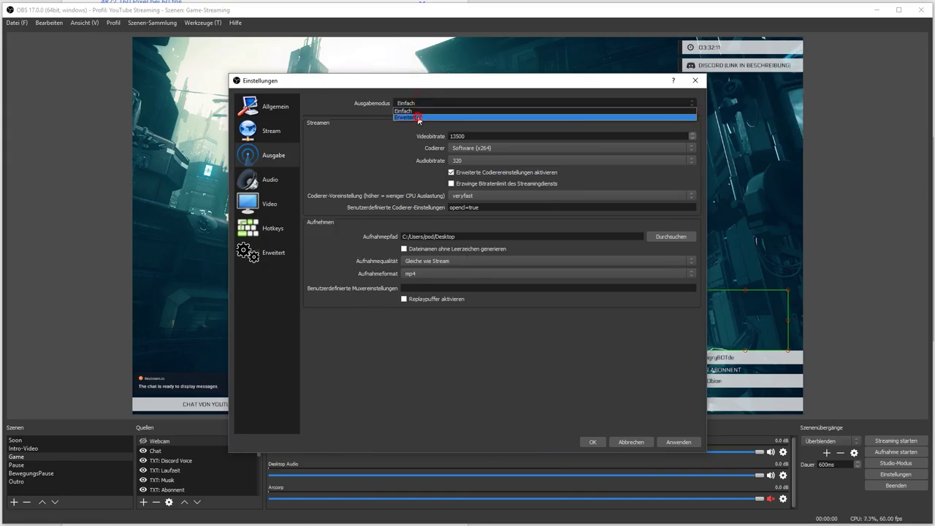
left_click(417, 117)
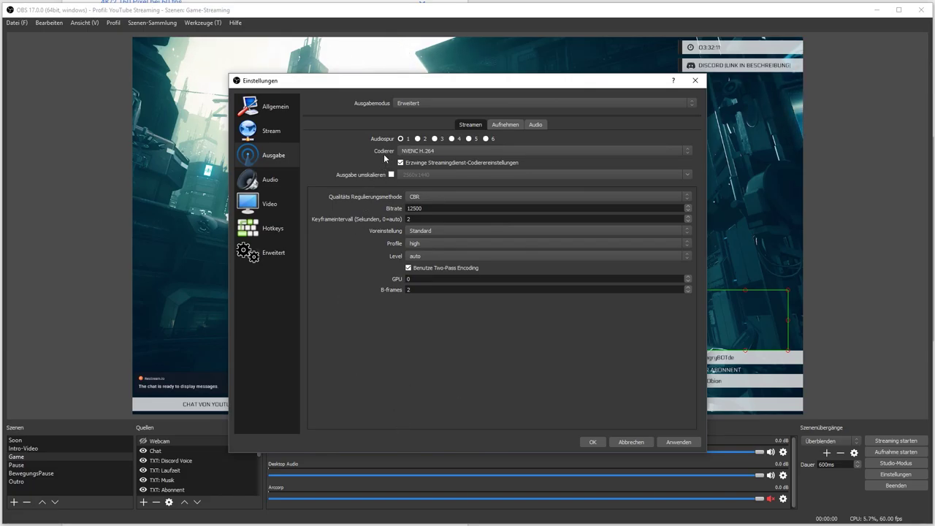
- Compare the encoder choices of the Erweitert and Einfach output modes, ending in Erweitert mode
left_click(471, 152)
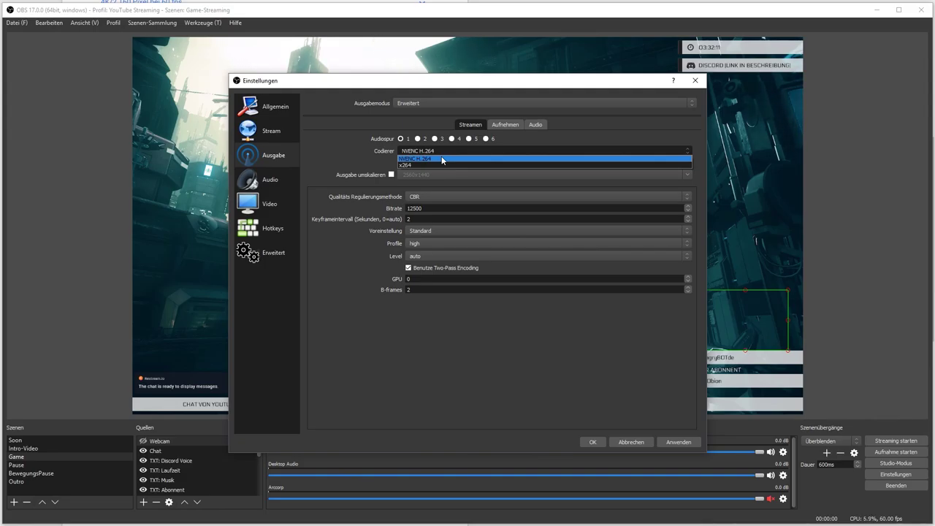
left_click(428, 109)
left_click(428, 108)
left_click(514, 149)
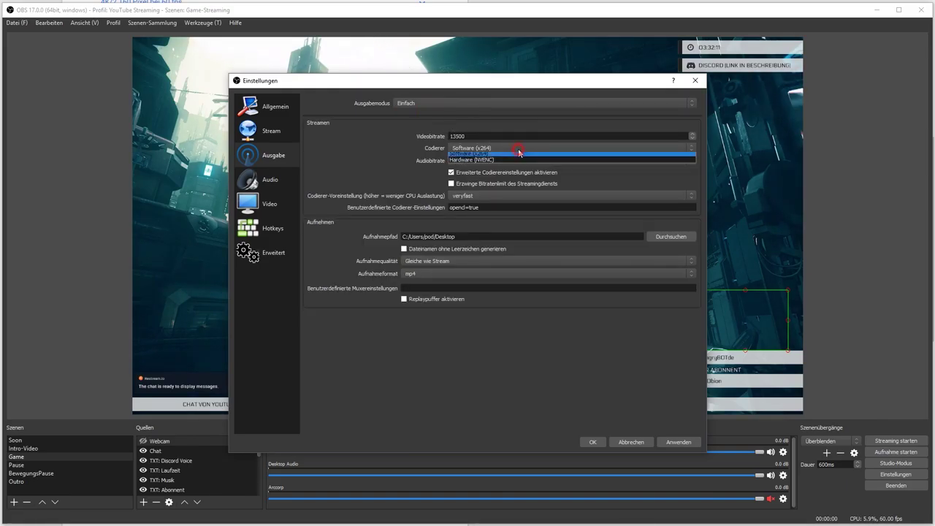
left_click(518, 148)
left_click(476, 109)
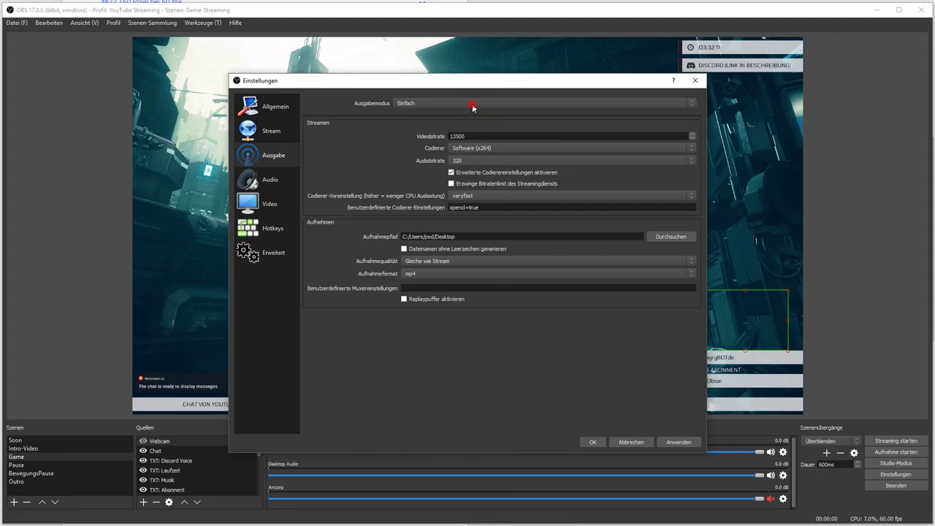
left_click(464, 116)
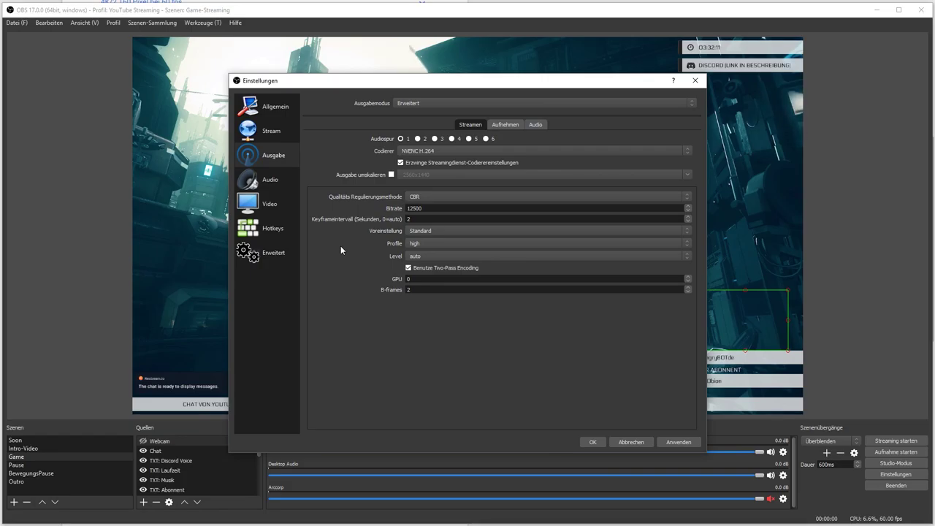
- Inspect the streaming encoder choices and check the resolution and frame rate in the video settings, ending in the output settings
left_click(427, 151)
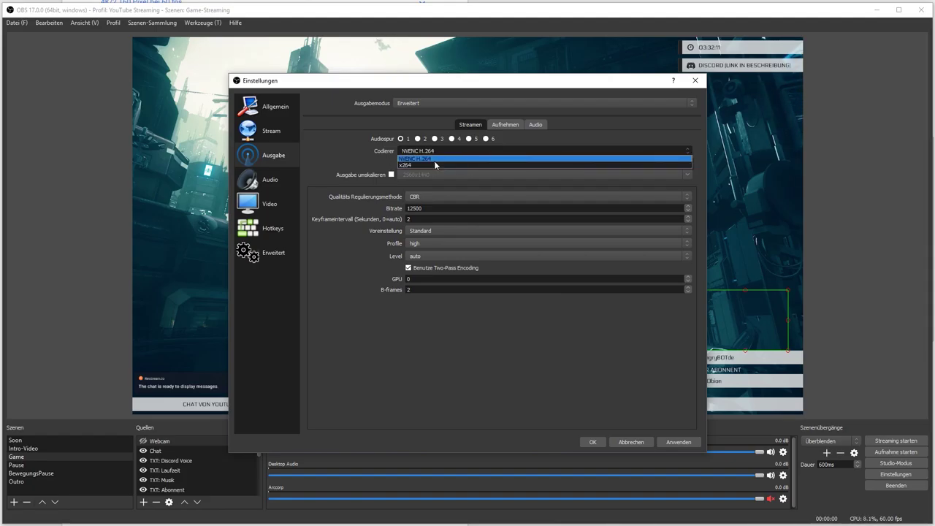
left_click(328, 162)
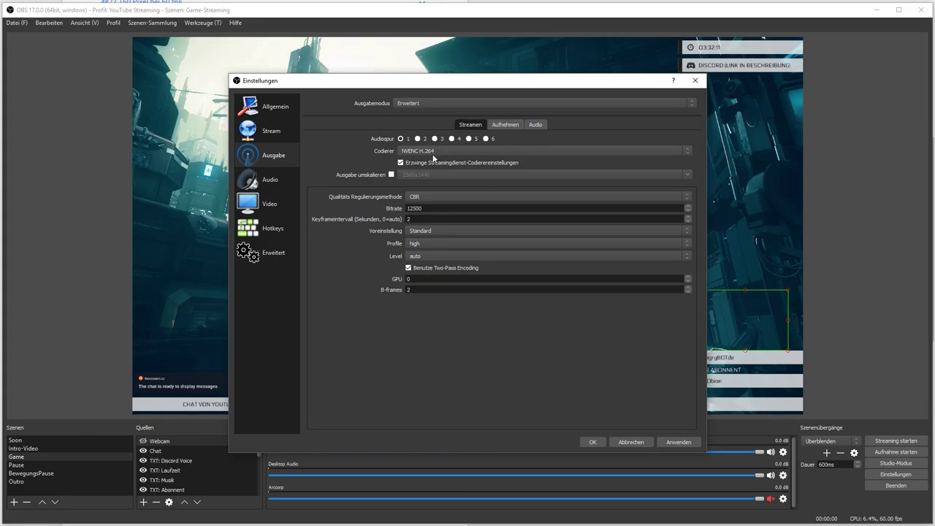
left_click(278, 205)
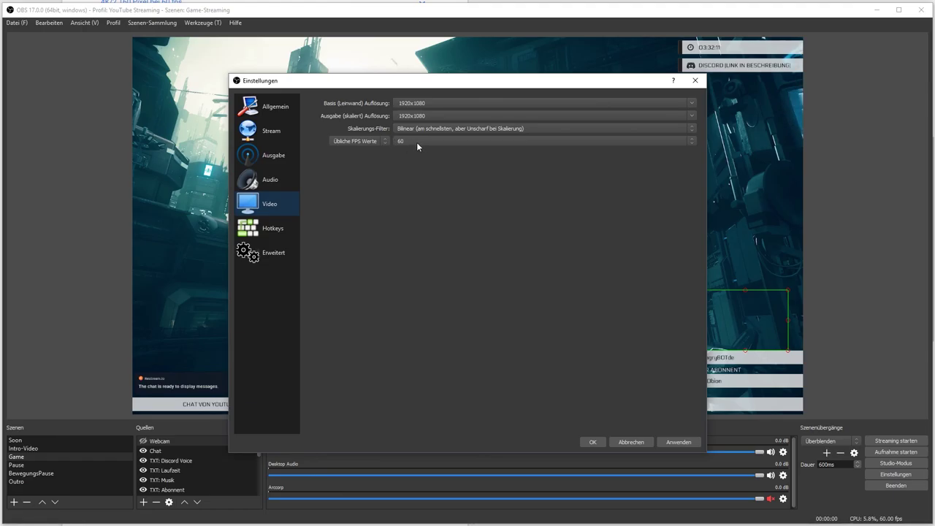
left_click(276, 157)
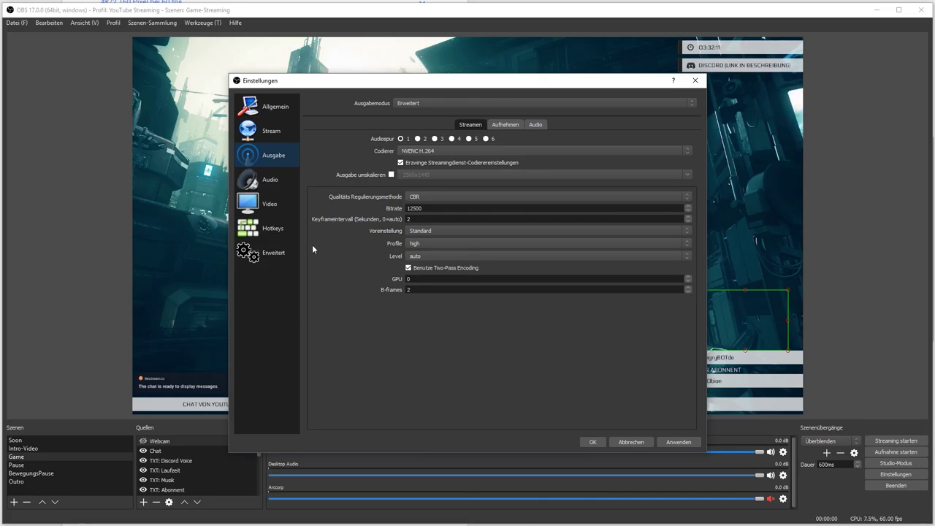
left_click(290, 210)
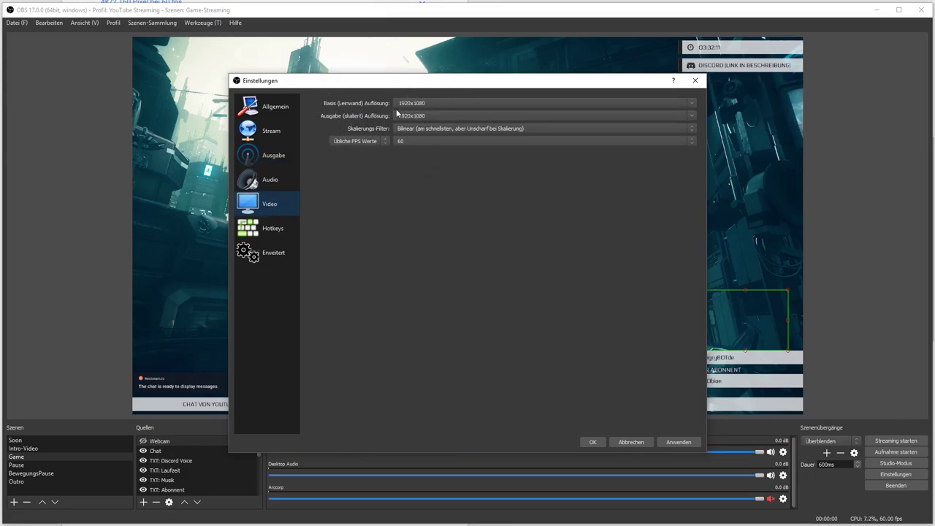
left_click(274, 155)
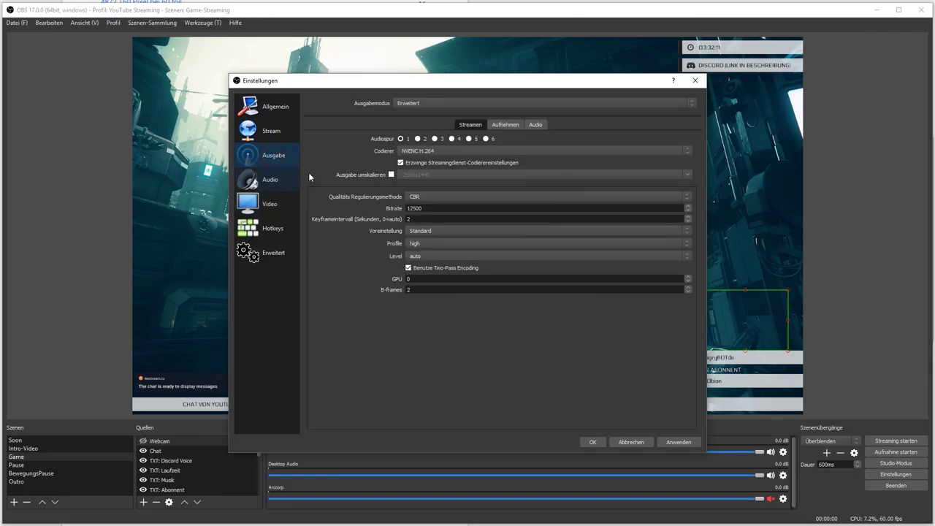
- Select NVENC H.264 as the streaming encoder and recheck the video settings before returning to the output settings
left_click(445, 152)
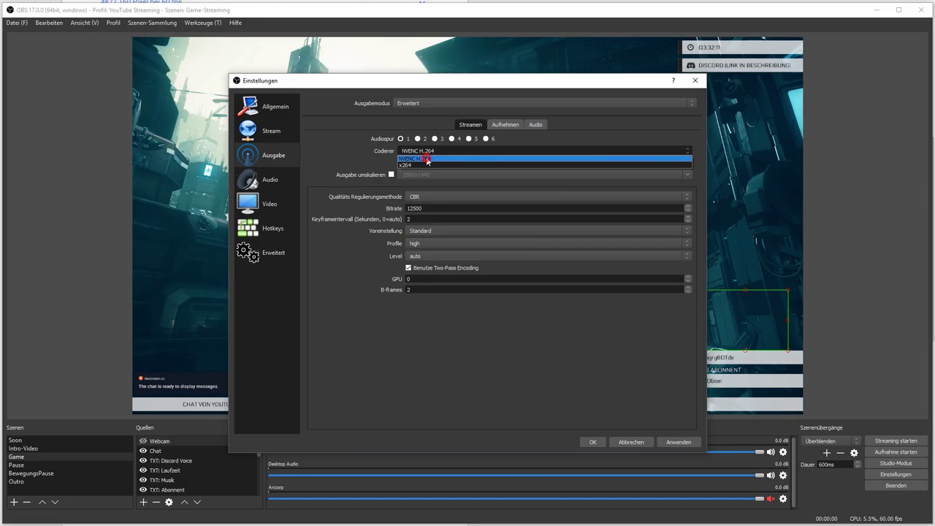
left_click(427, 158)
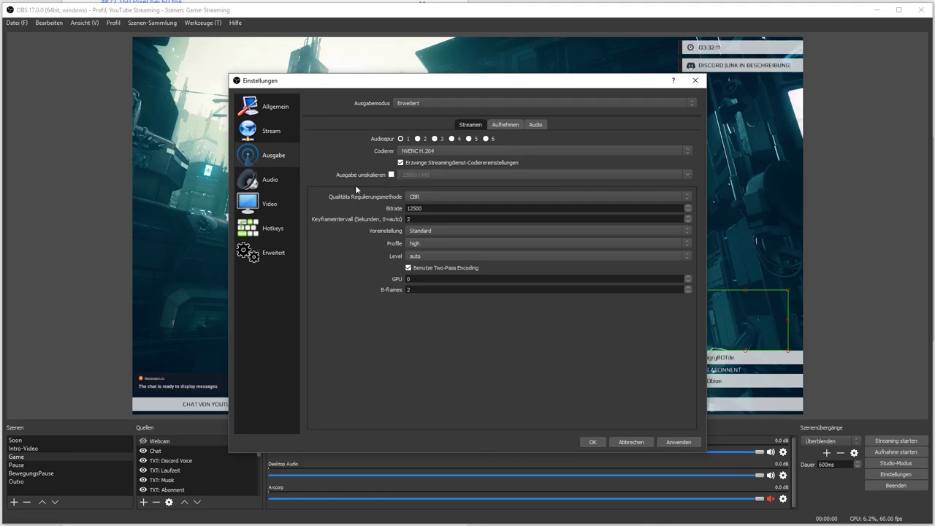
left_click(282, 212)
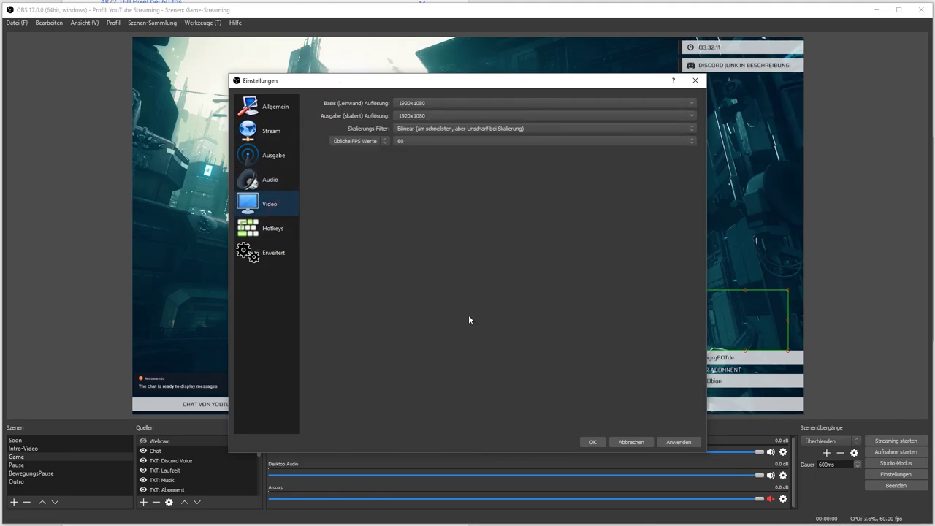
left_click(272, 160)
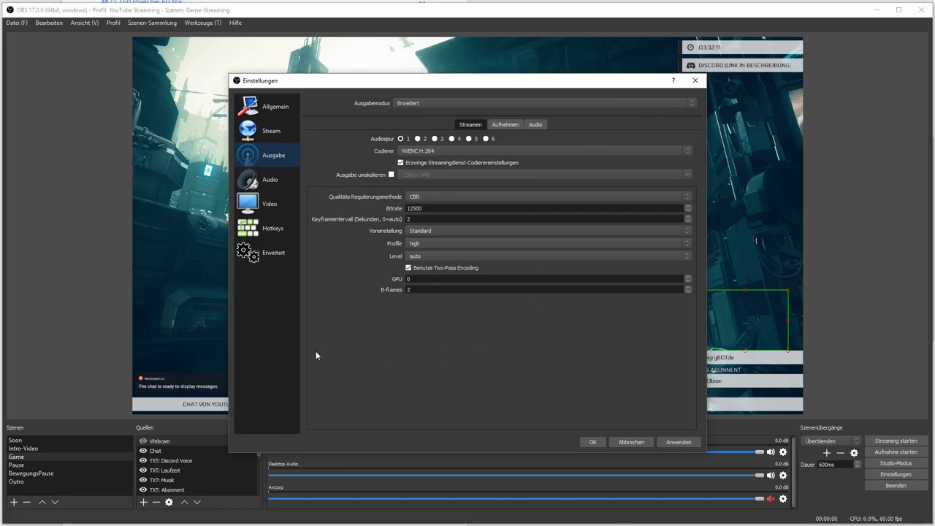
- Review the recording and audio output settings and highlight the recommended audio bitrate on YouTube's live encoder help page
left_click(503, 125)
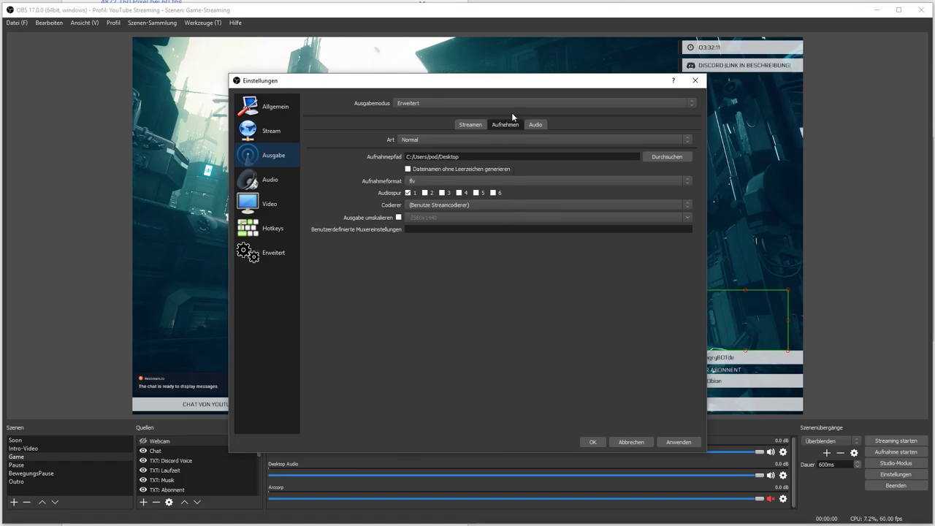
left_click(536, 125)
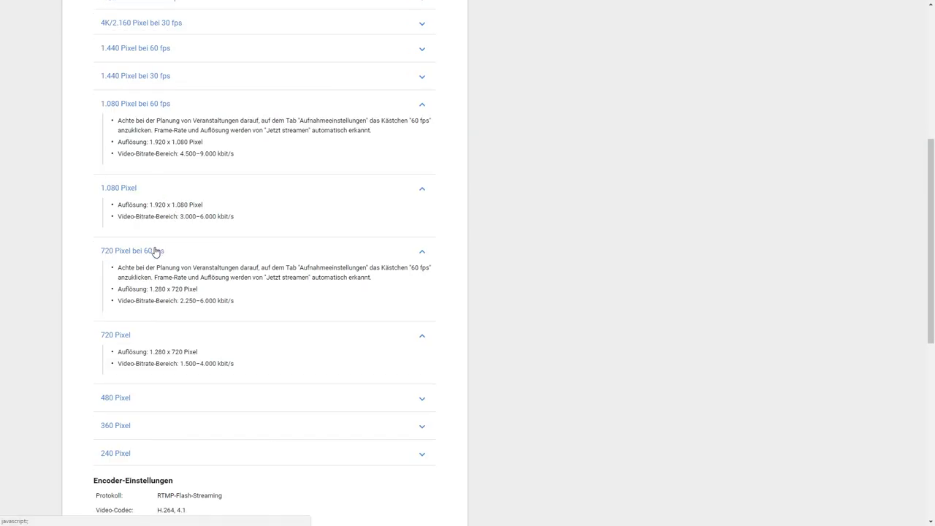
scroll(152, 249, "down", 5)
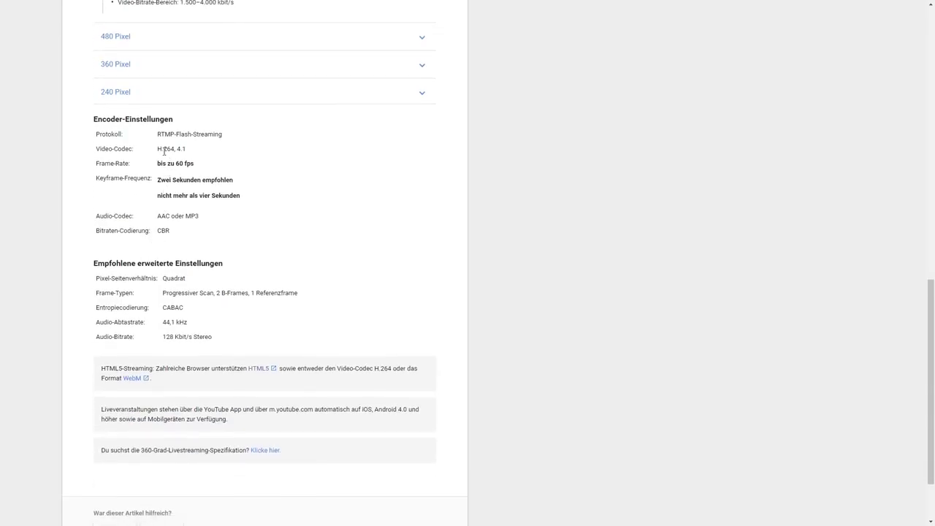
triple_click(165, 336)
key("alt+Tab")
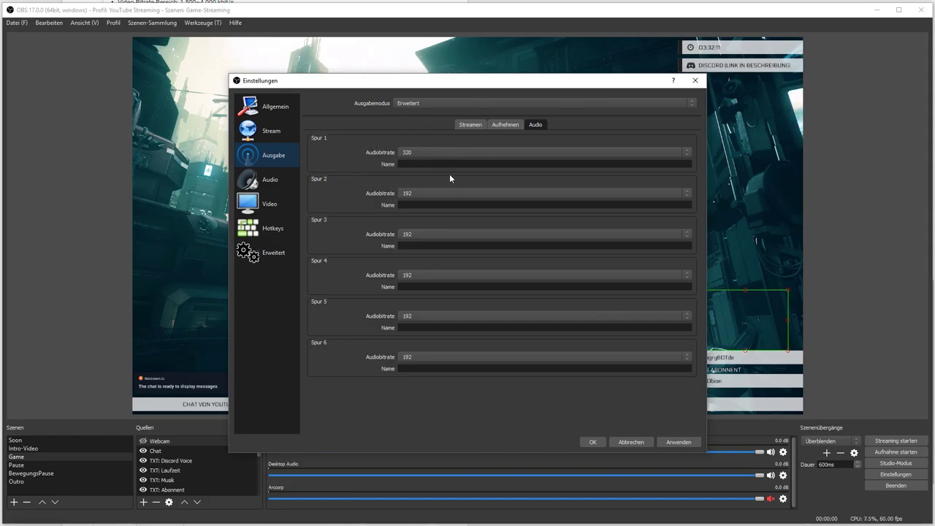
- Set the rate control method of the streaming encoder to CBR and focus its bitrate value
left_click(462, 126)
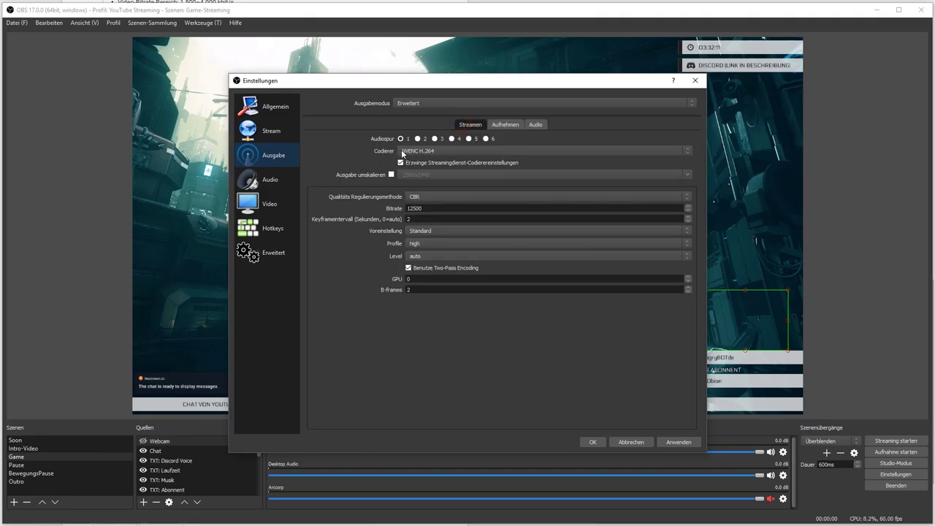
left_click(436, 197)
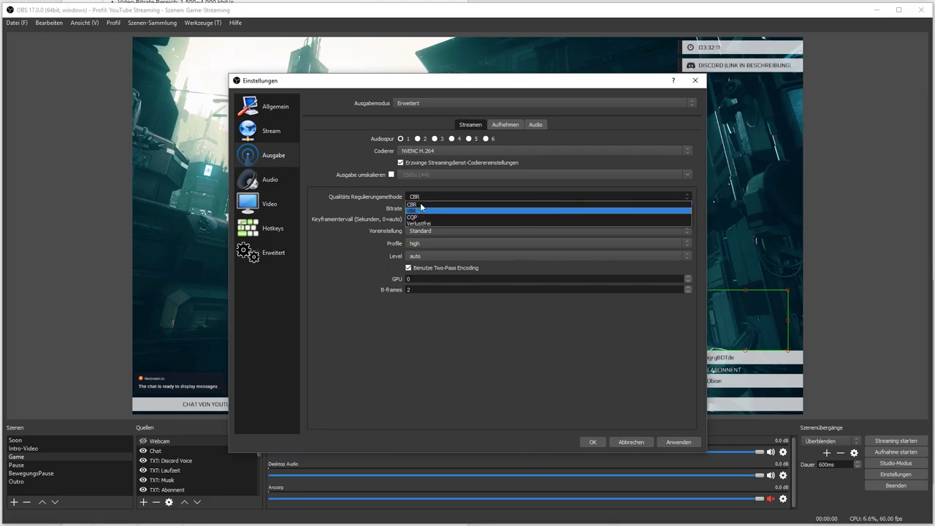
left_click(414, 205)
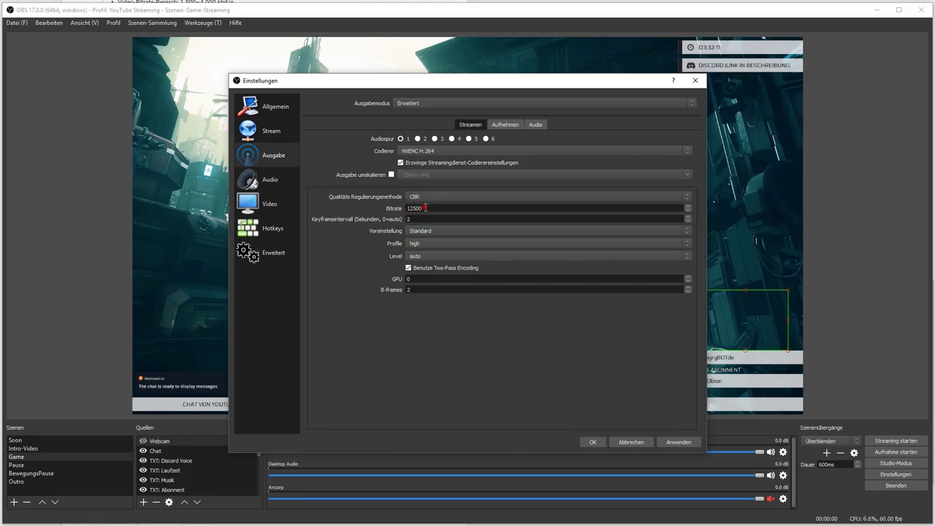
key("Tab")
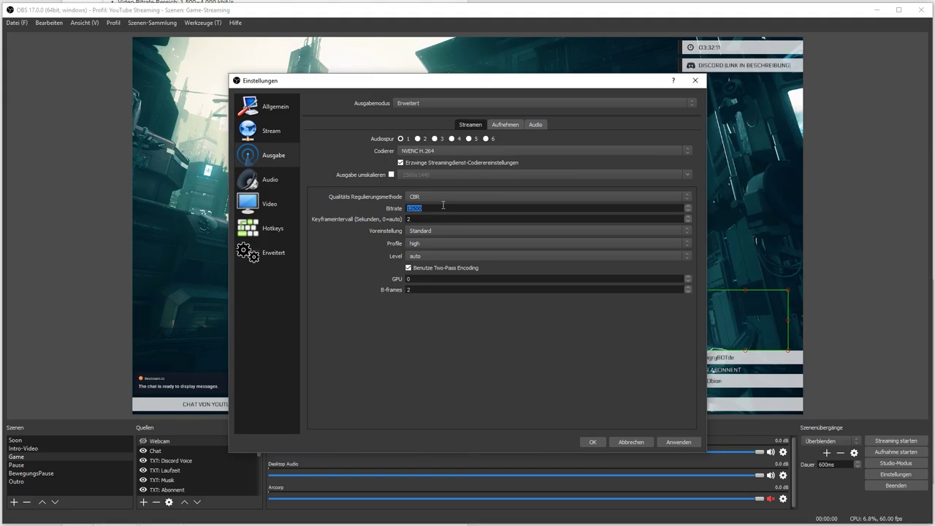
left_click(413, 196)
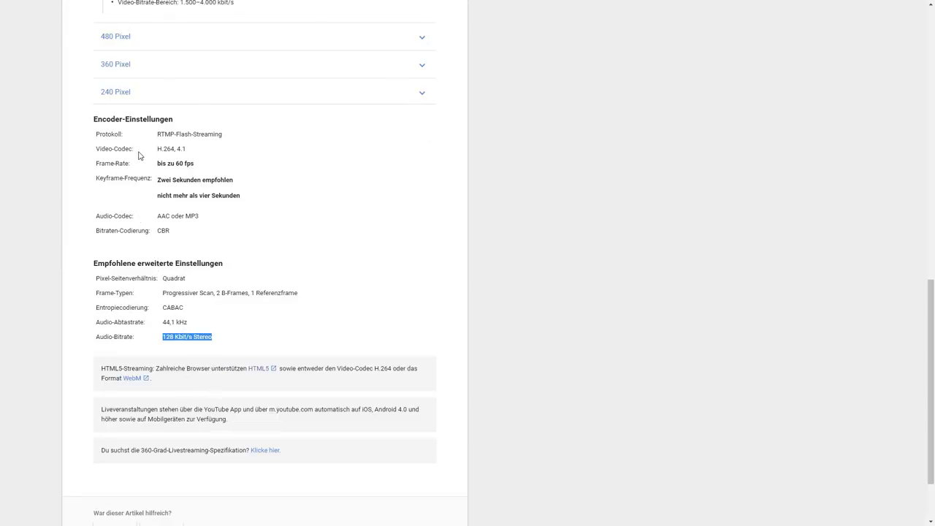
- Highlight the bitrate encoding entry on YouTube's help page and the complete note on CBR on Twitch's broadcast requirements page
left_click_drag(108, 232, 183, 233)
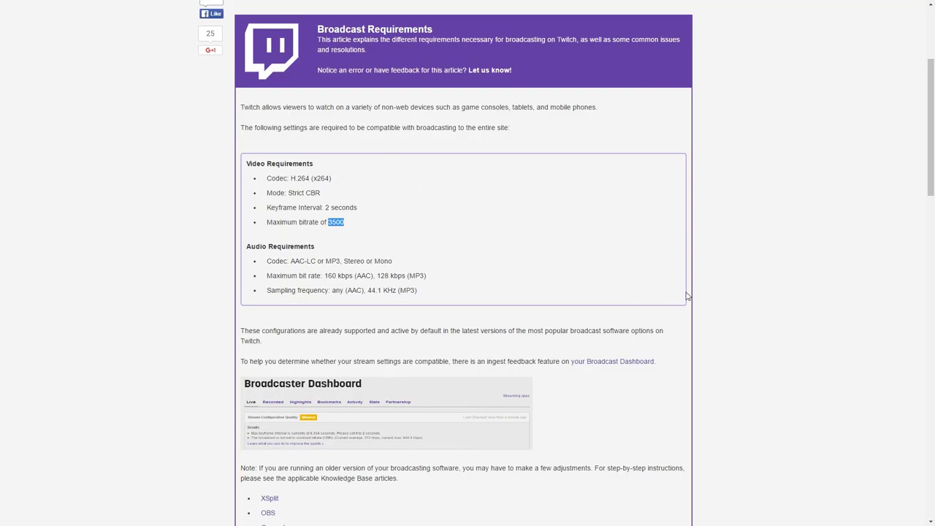
scroll(678, 285, "down", 15)
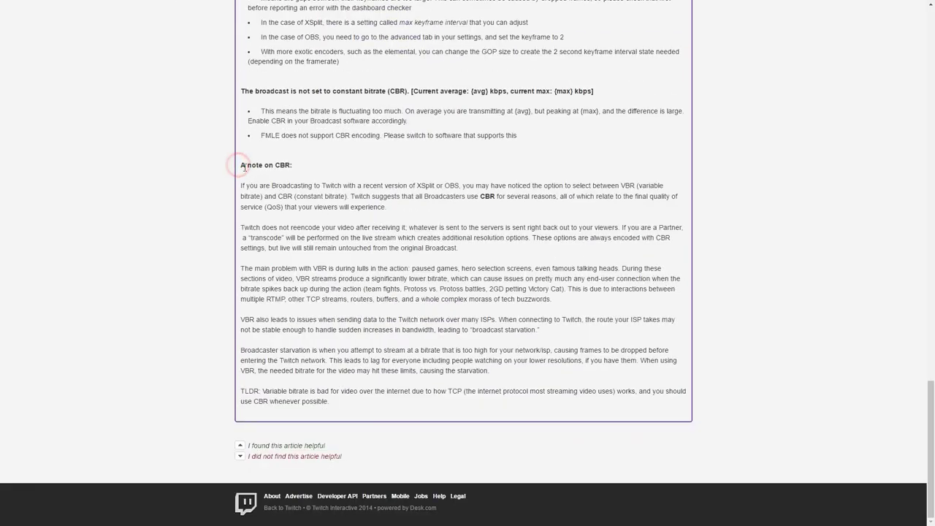
left_click_drag(240, 166, 406, 402)
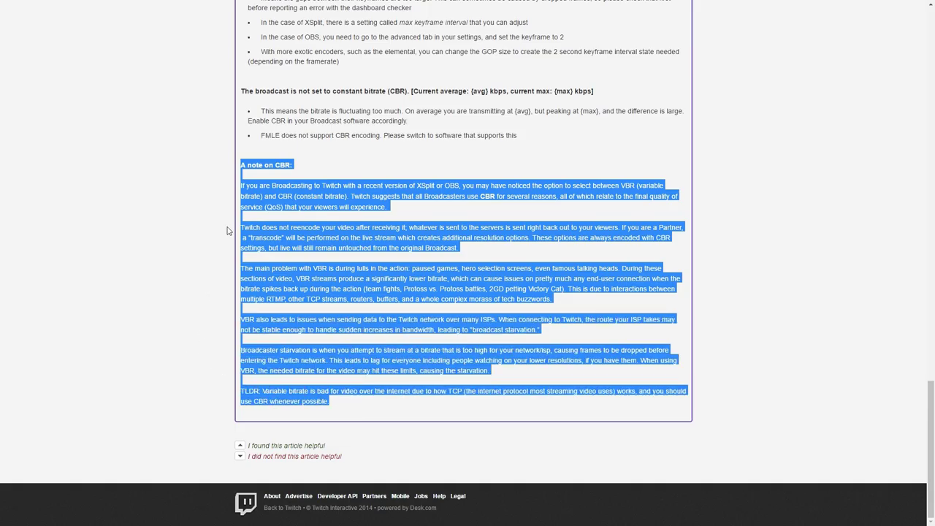
left_click(145, 260)
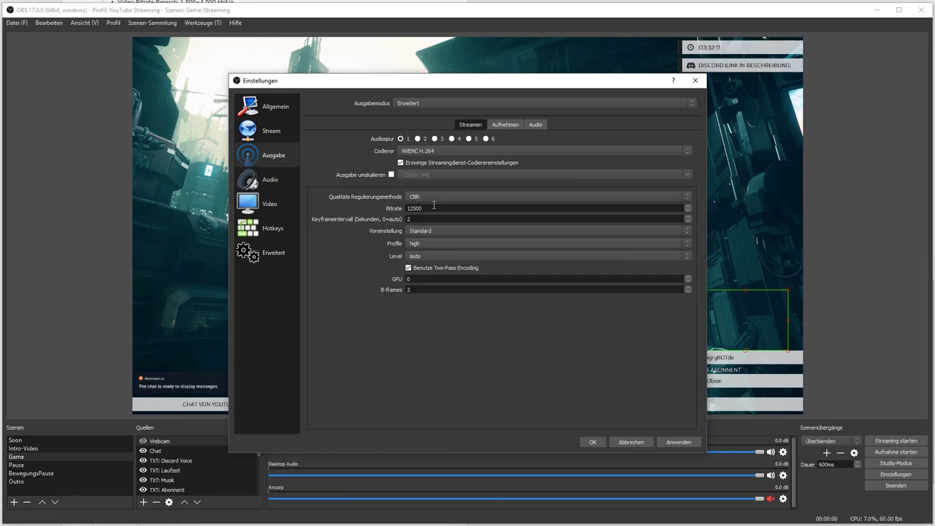
- Select the streaming bitrate value in OBS and look up the 1,080 pixel at 60 fps bitrate range on YouTube's help page
double_click(434, 207)
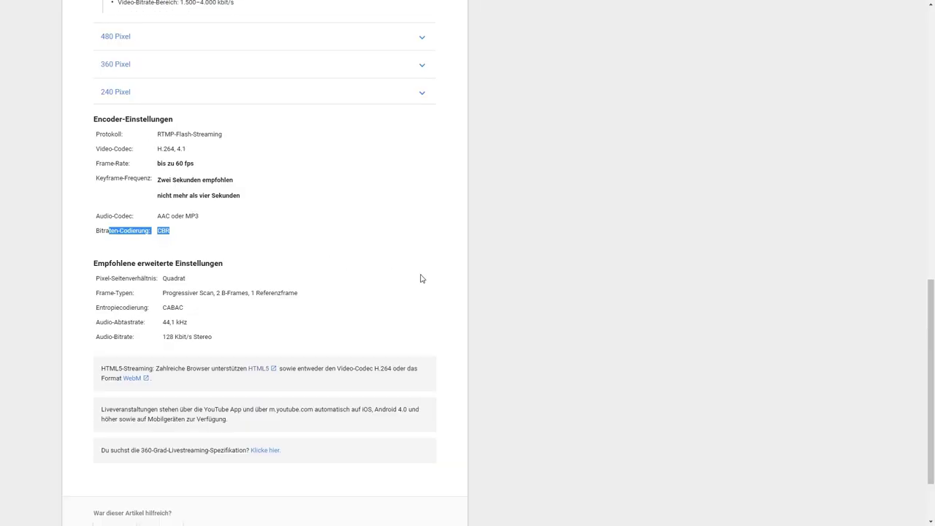
scroll(421, 278, "up", 2)
left_click(659, 217)
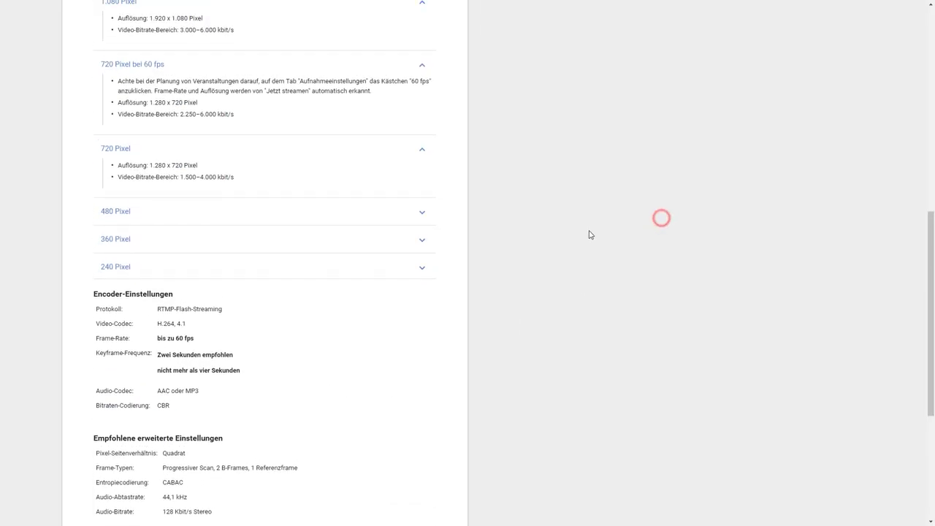
scroll(590, 233, "up", 3)
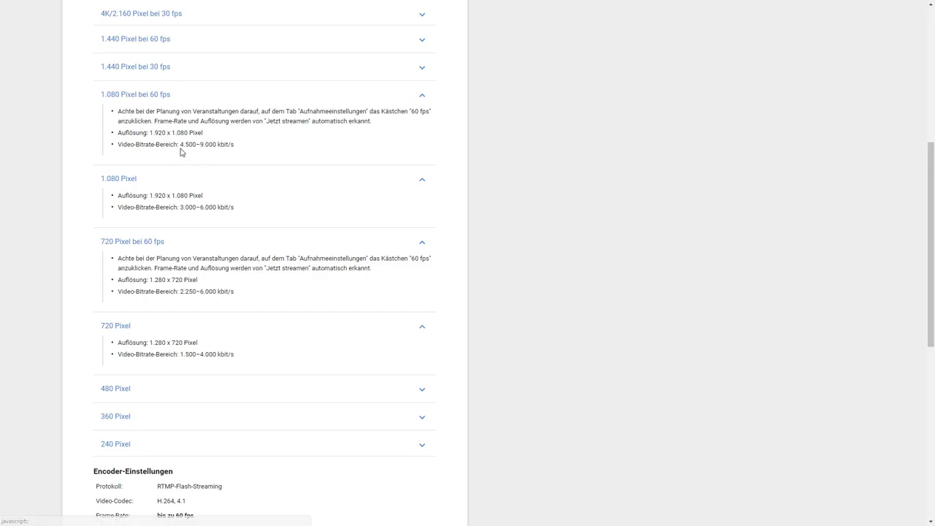
- Highlight the 1,080 pixel at 60 fps bitrate range on YouTube's help page and select the streaming bitrate value in OBS
left_click_drag(179, 144, 244, 144)
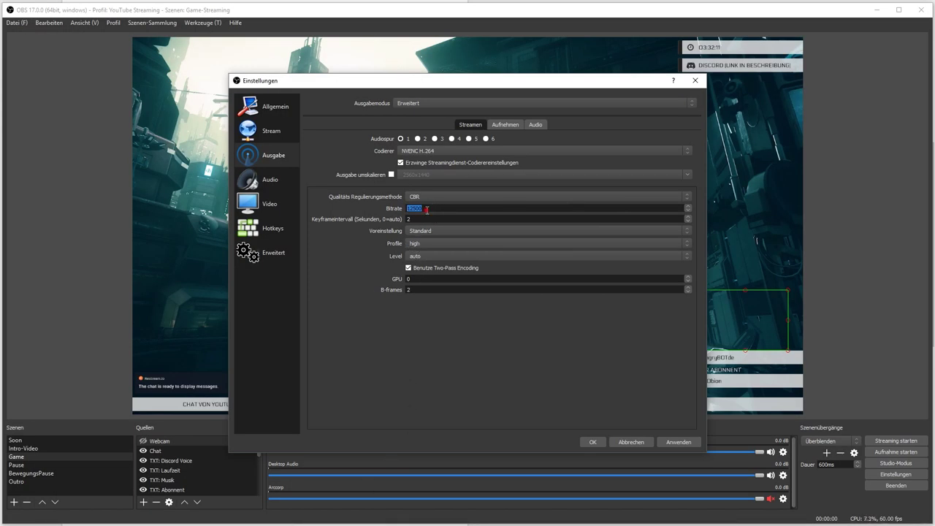
left_click(435, 208)
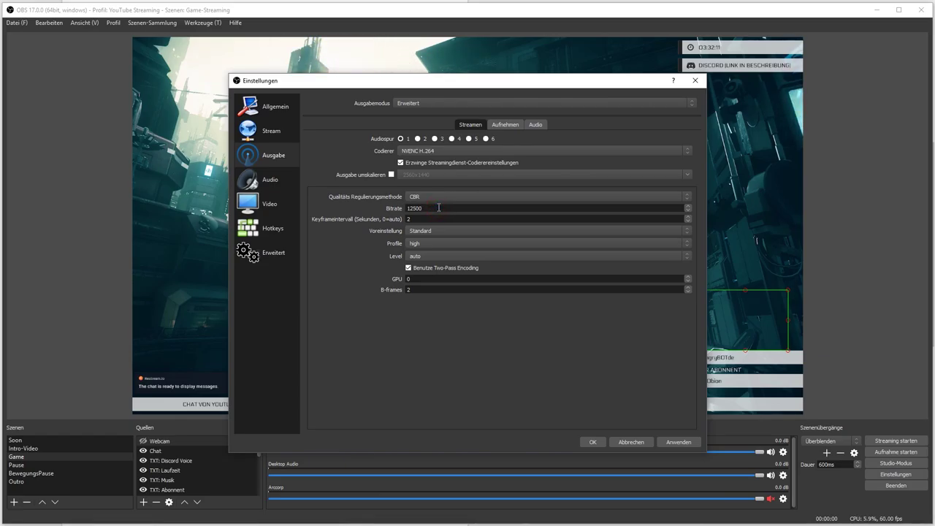
double_click(438, 208)
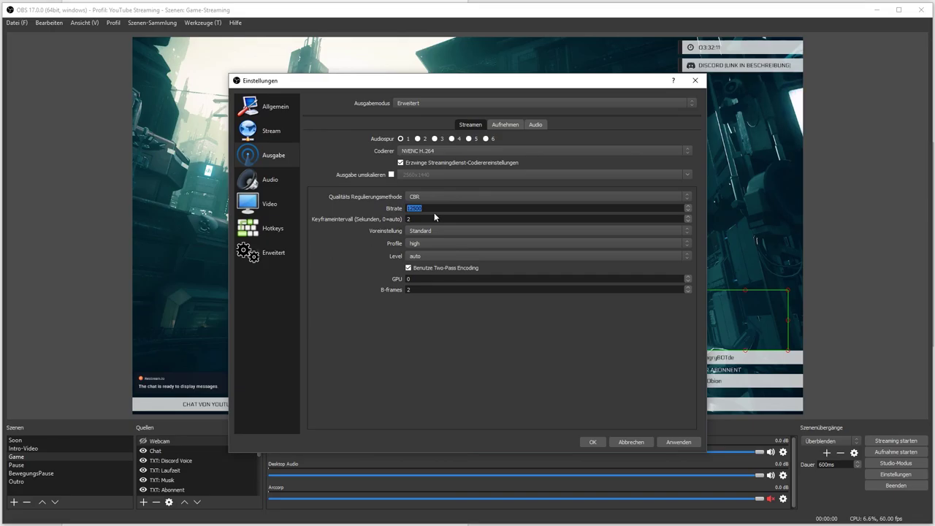
left_click(438, 208)
left_click_drag(438, 208, 384, 207)
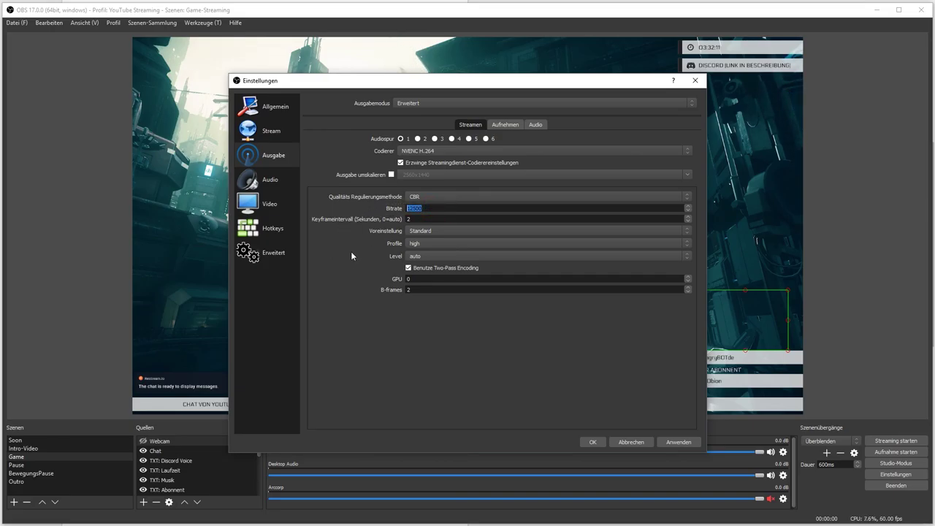
left_click_drag(430, 208, 333, 299)
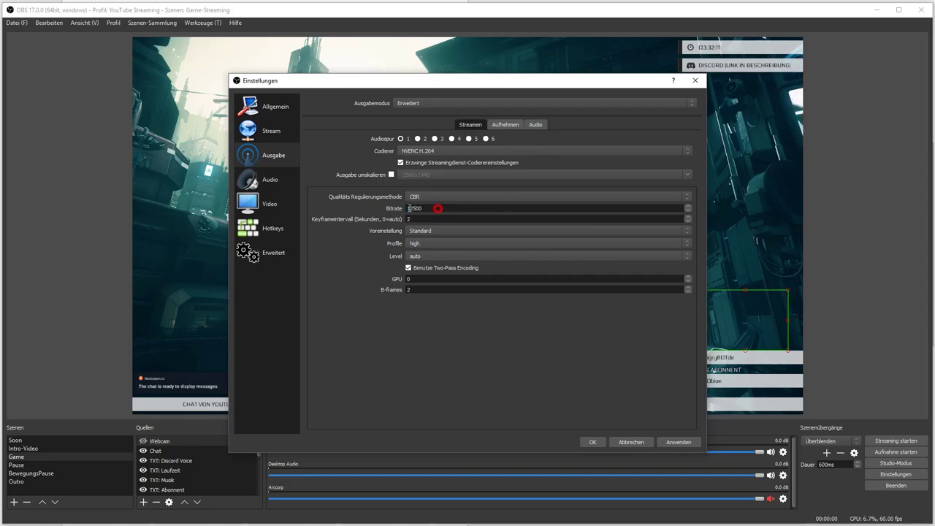
- Check the resolution and frame rate in the video settings, and reselect the bitrate value in the streaming output settings
left_click(270, 212)
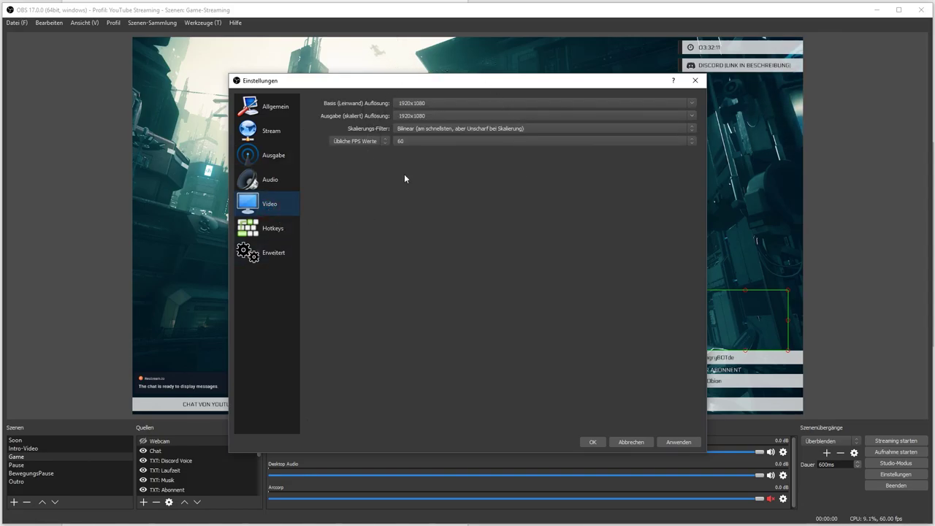
left_click(261, 161)
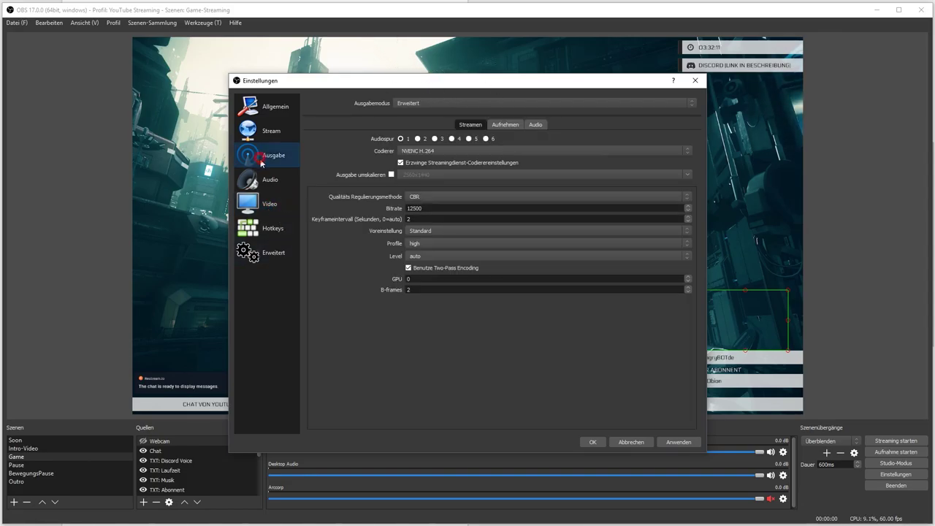
double_click(436, 208)
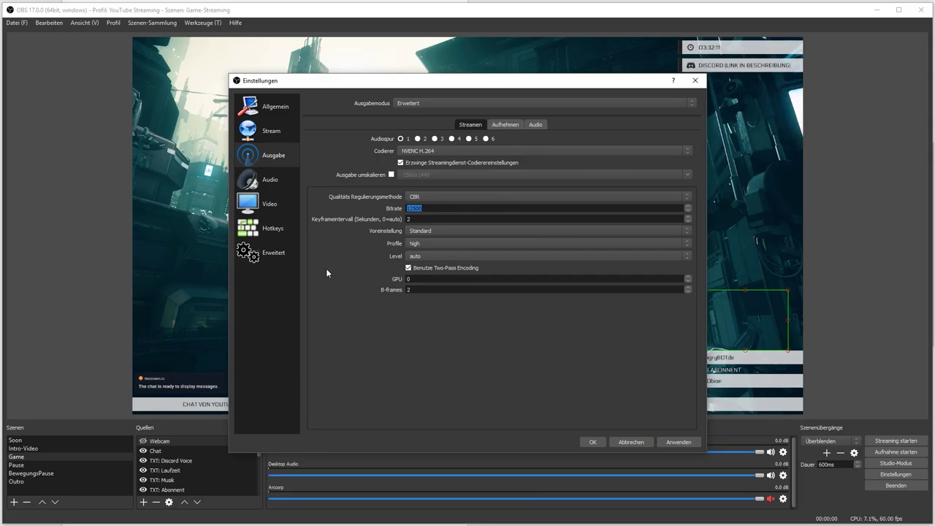
left_click(314, 224)
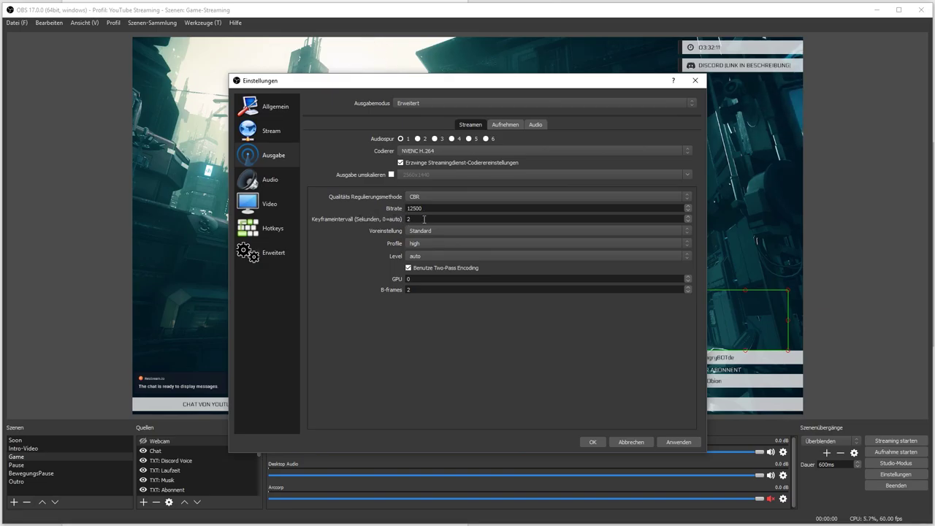
- Select the keyframe interval value of the streaming encoder and open the video settings to check the frame rate
double_click(425, 219)
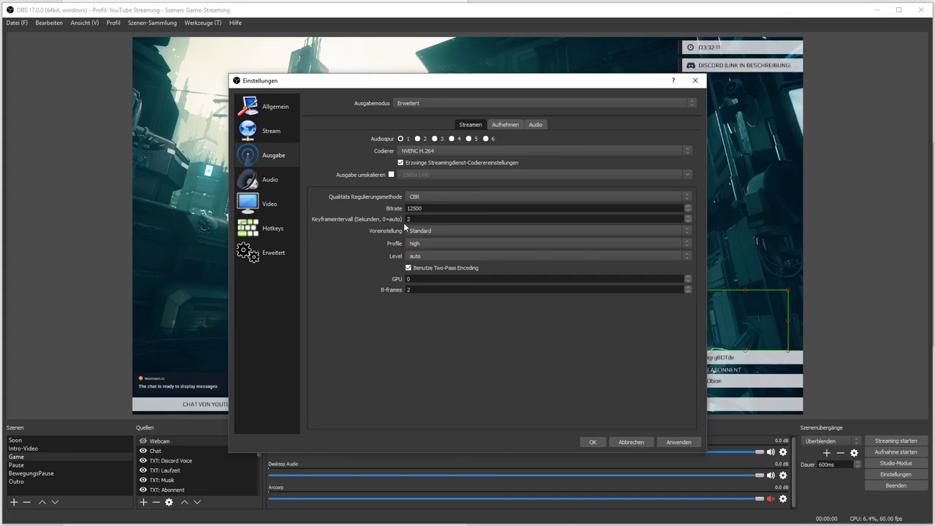
double_click(406, 219)
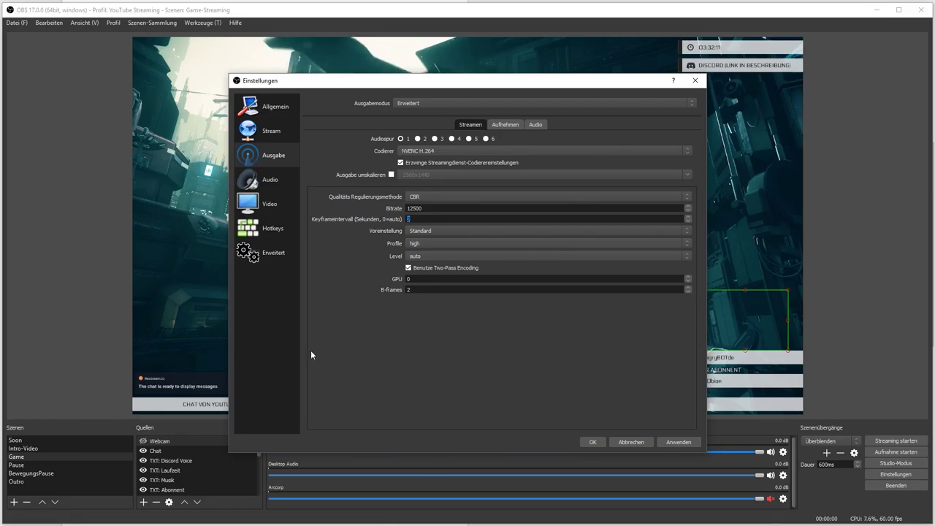
left_click(288, 203)
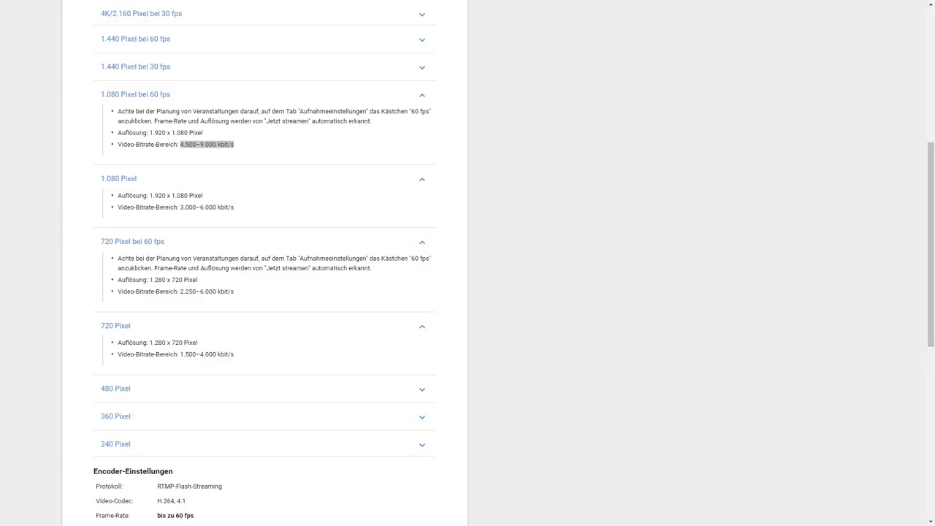
- Search the web for "b-frames" and enlarge the frame type diagram in the German Wikipedia article on B-Frame
key("ctrl+l")
type("b-frames")
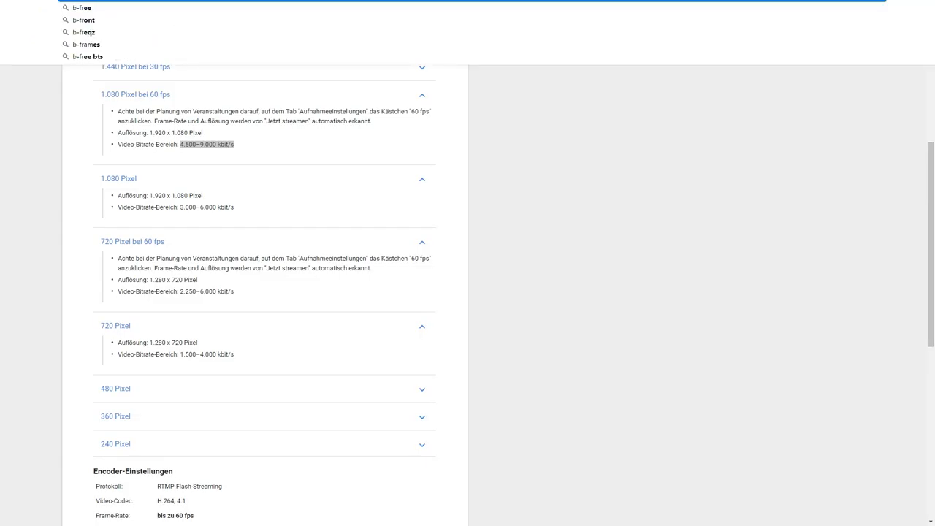
key("Return")
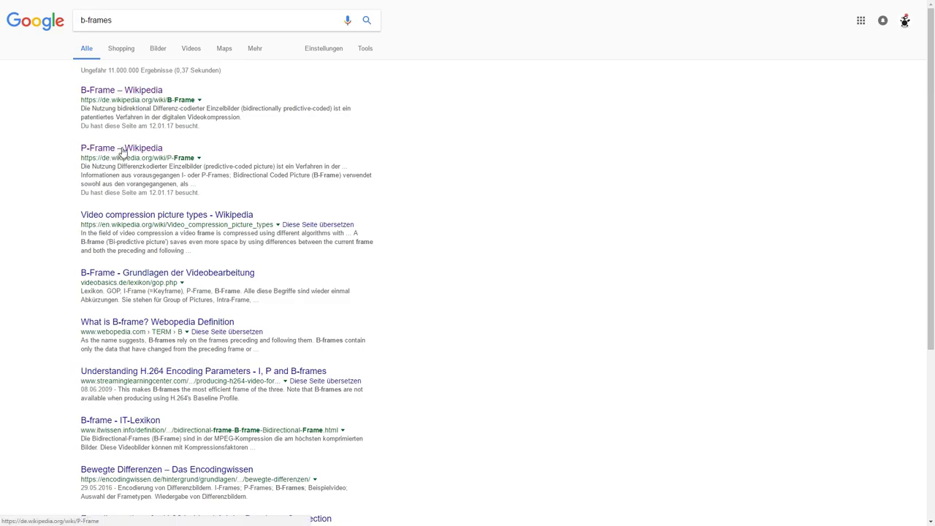
left_click(137, 89)
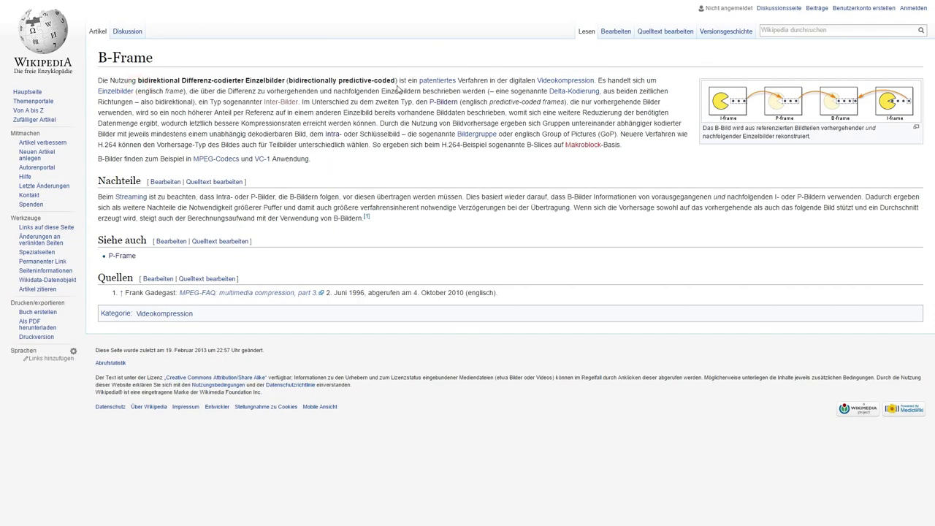
left_click(787, 117)
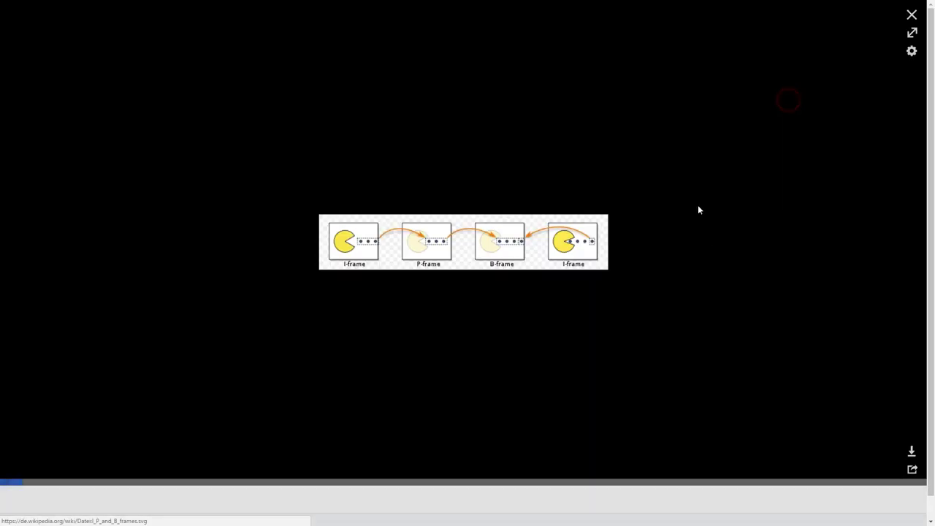
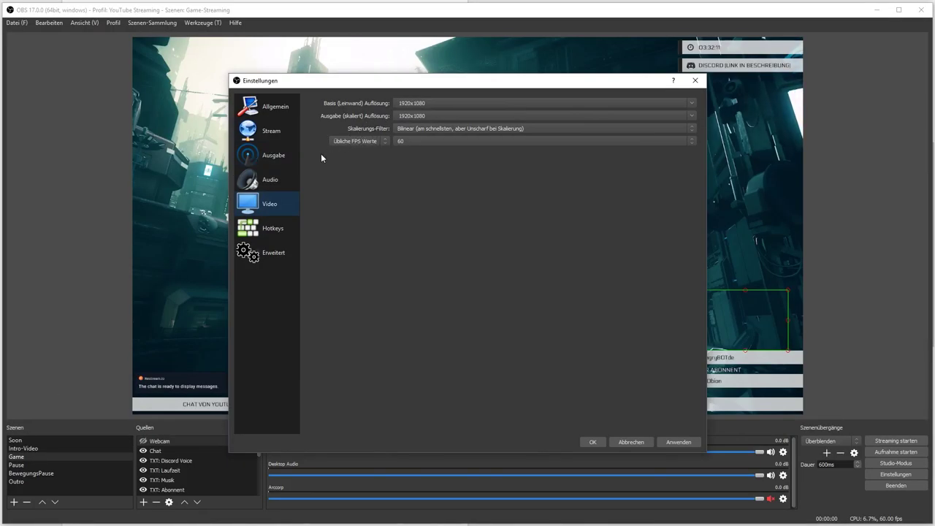
- Select the keyframe interval in the OBS streaming output settings and highlight both keyframe frequency recommendations on YouTube's help page
left_click(271, 156)
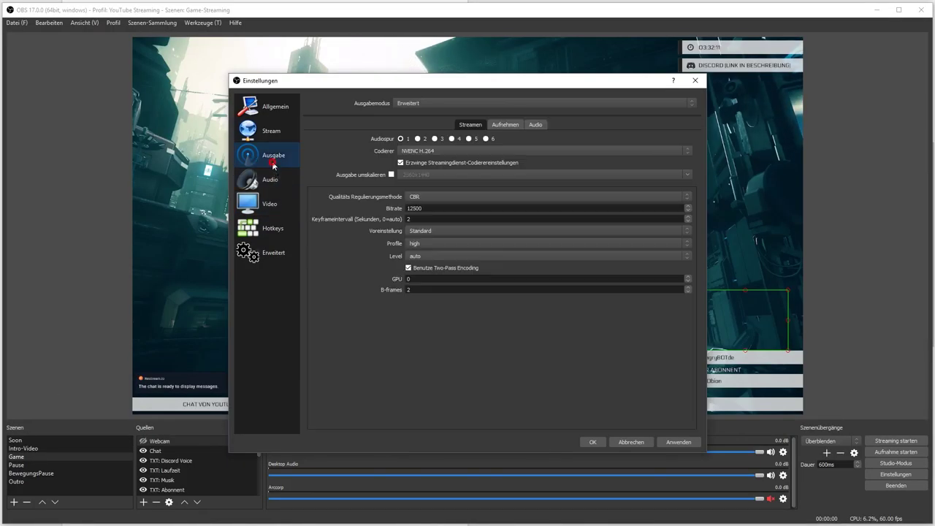
double_click(421, 217)
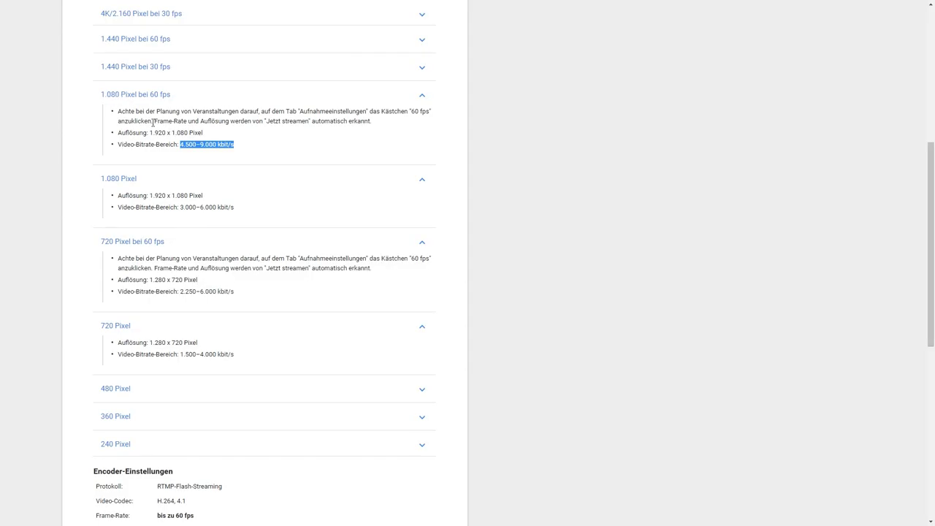
left_click(82, 185)
scroll(73, 189, "down", 1)
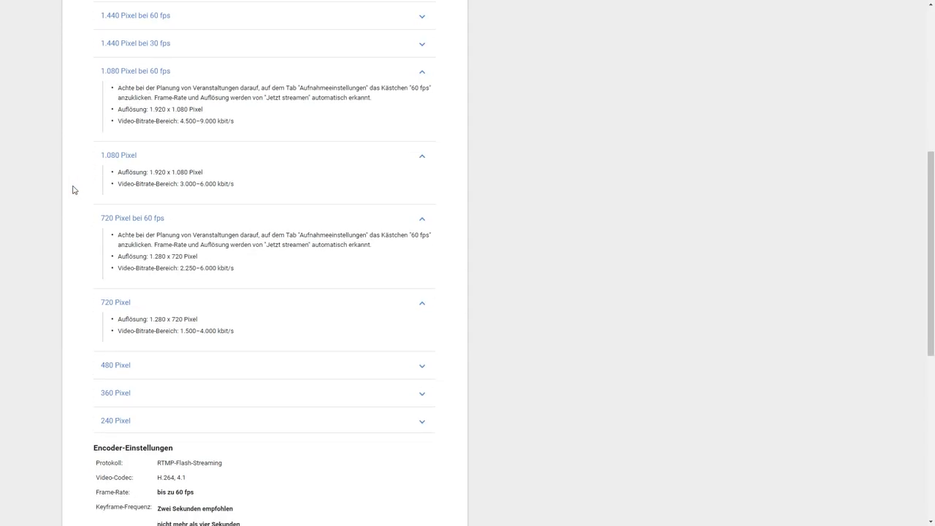
scroll(71, 190, "down", 3)
left_click_drag(157, 287, 241, 289)
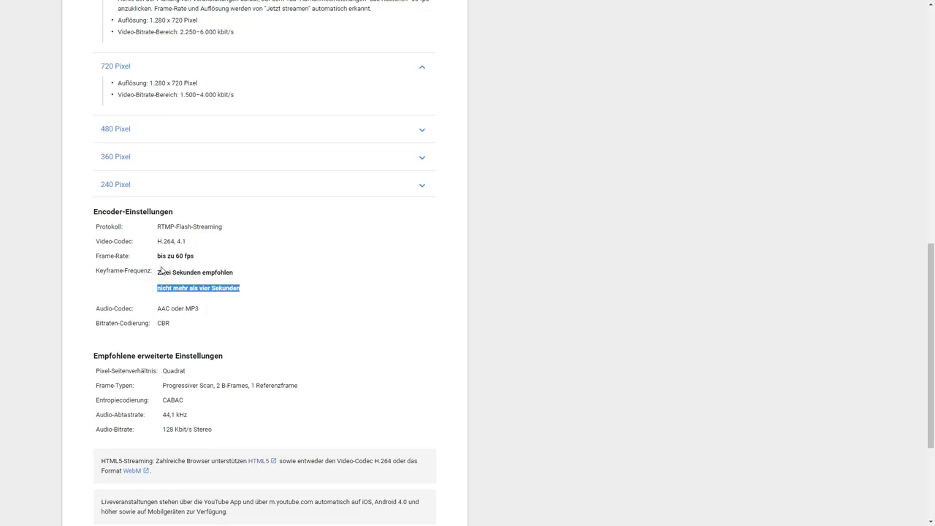
left_click_drag(157, 272, 240, 273)
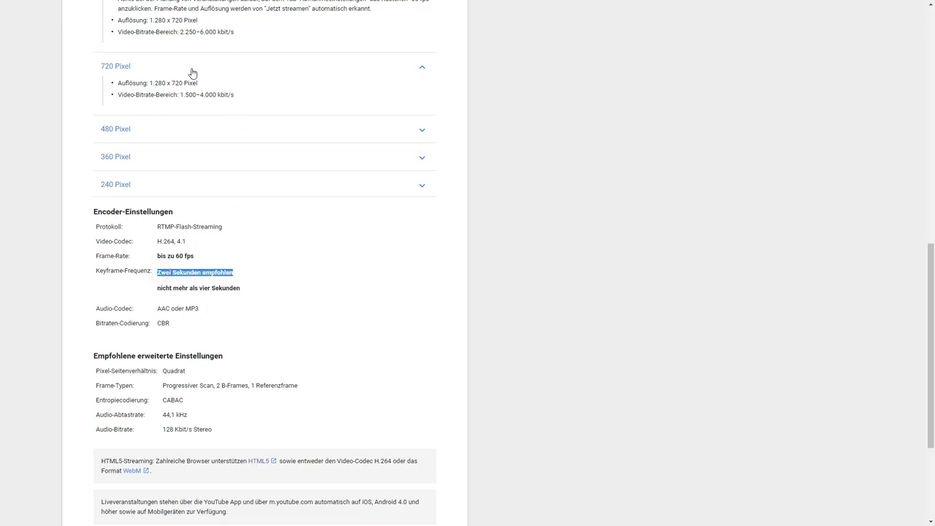
- Return to OBS and set the keyframe interval of the streaming encoder to 2 seconds
key("alt+Tab")
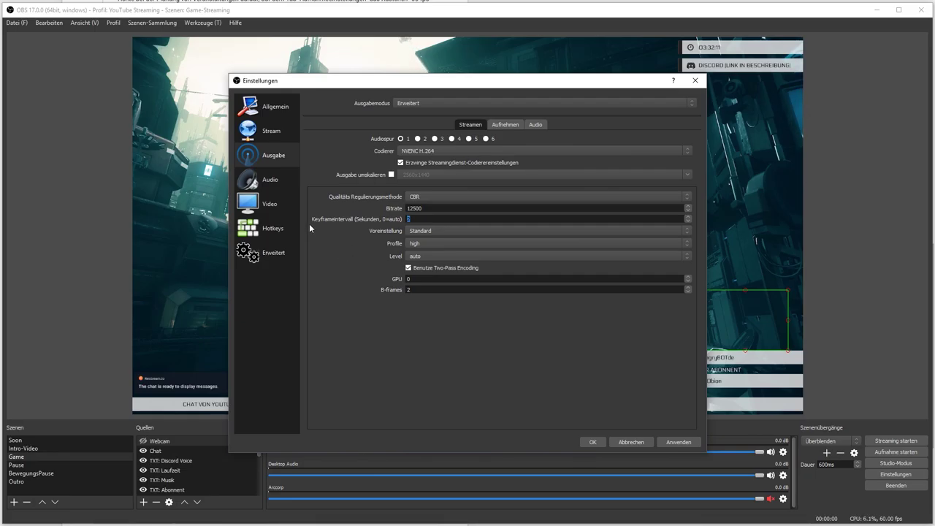
type("2")
left_click(425, 219)
- Review the available preset and profile options of the streaming encoder without choosing another one
left_click(426, 231)
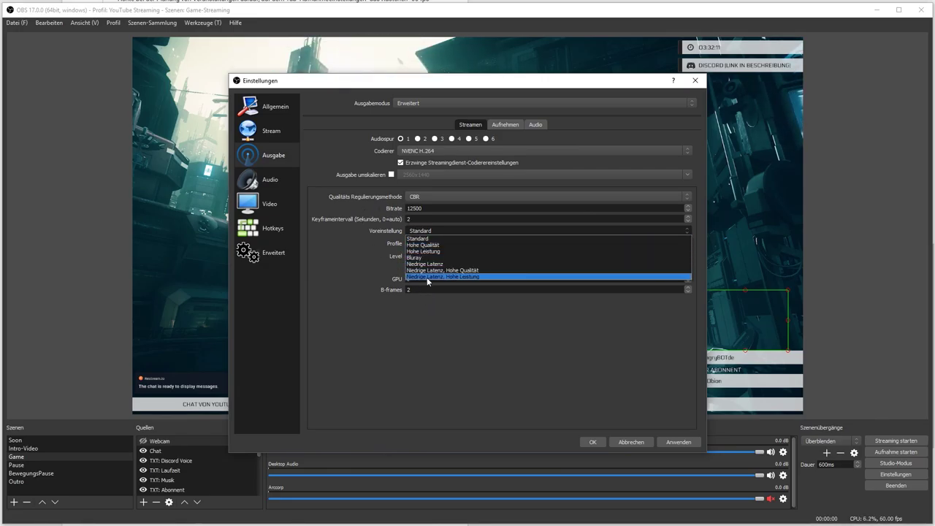
left_click(343, 264)
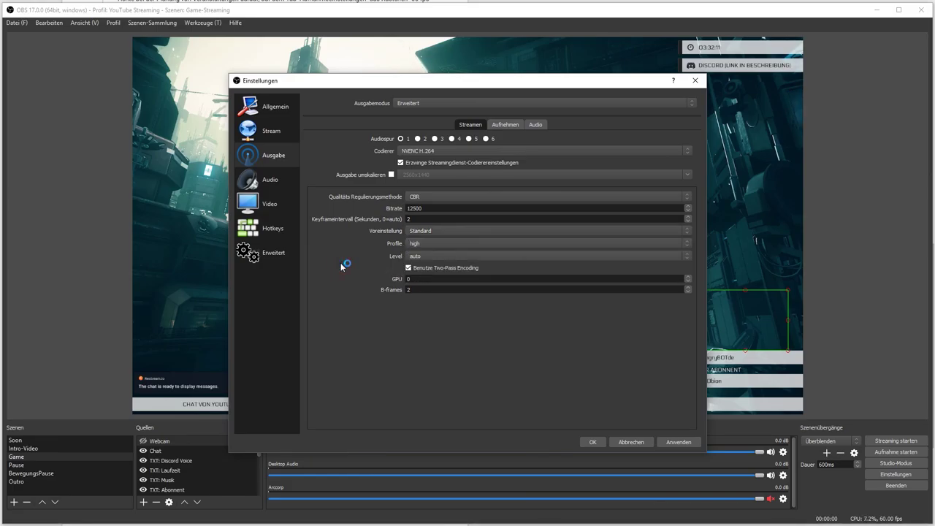
left_click(441, 232)
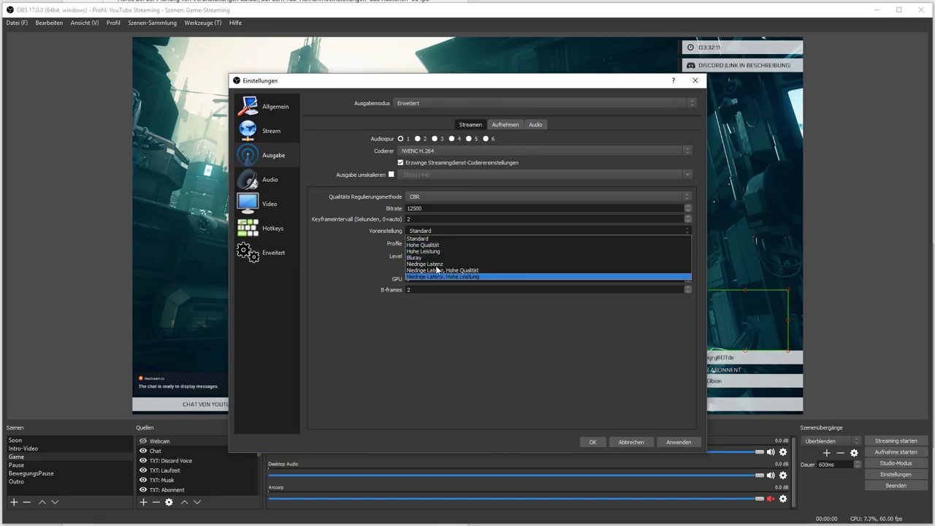
left_click(335, 278)
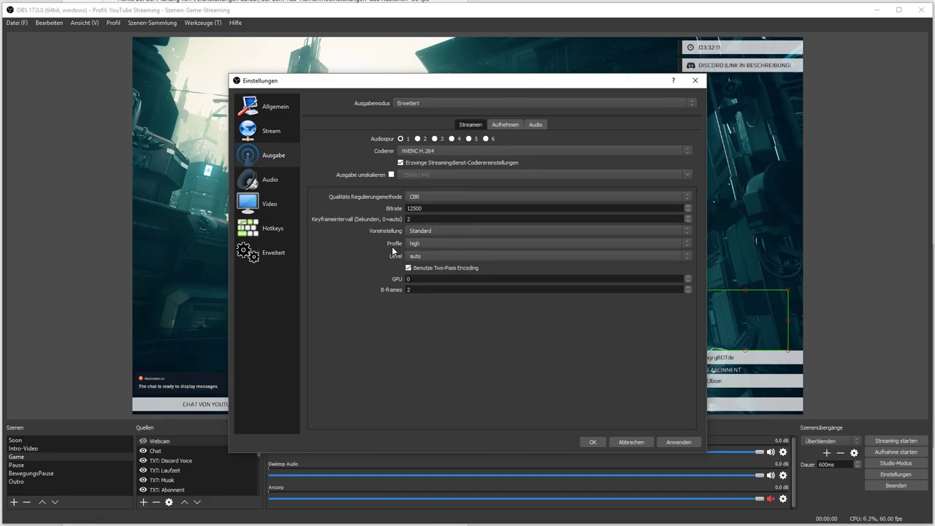
left_click(429, 244)
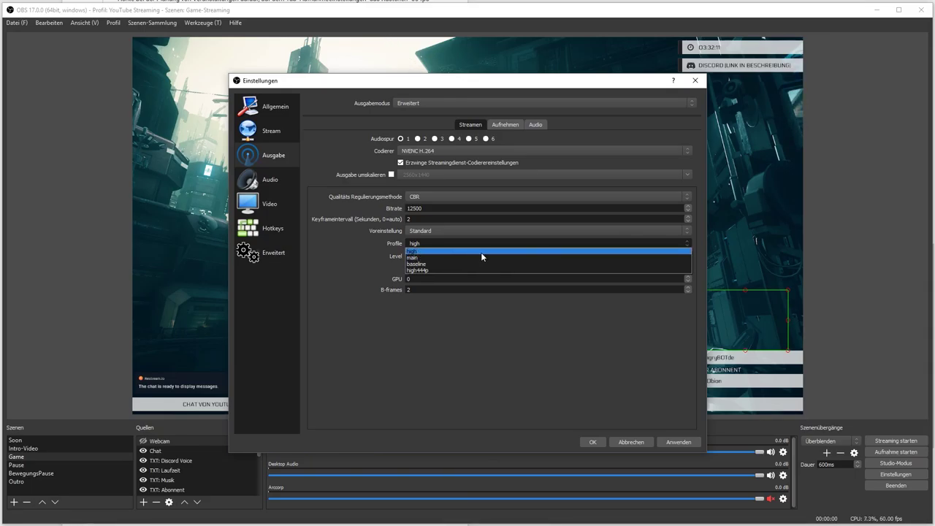
left_click(373, 248)
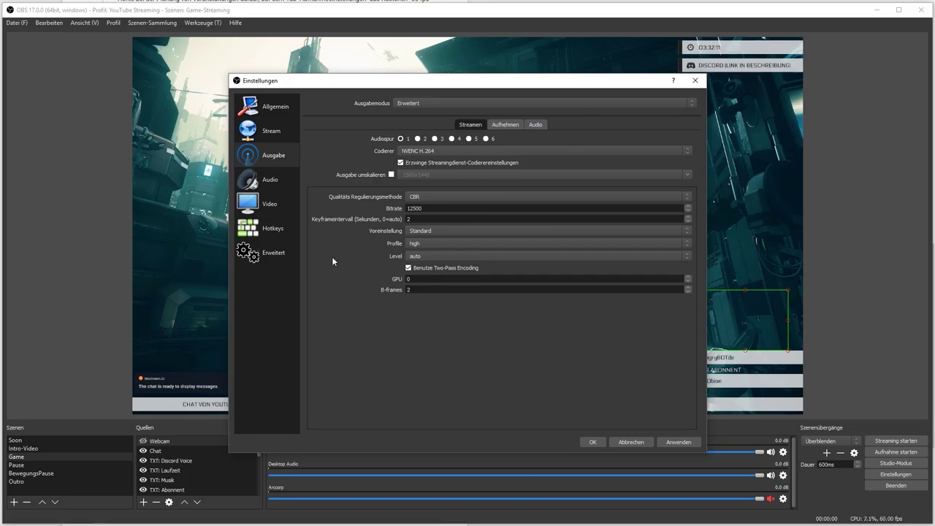
- Highlight the video codec entry on YouTube's help page and review the encoder's level options in OBS without choosing another one
left_click(455, 257)
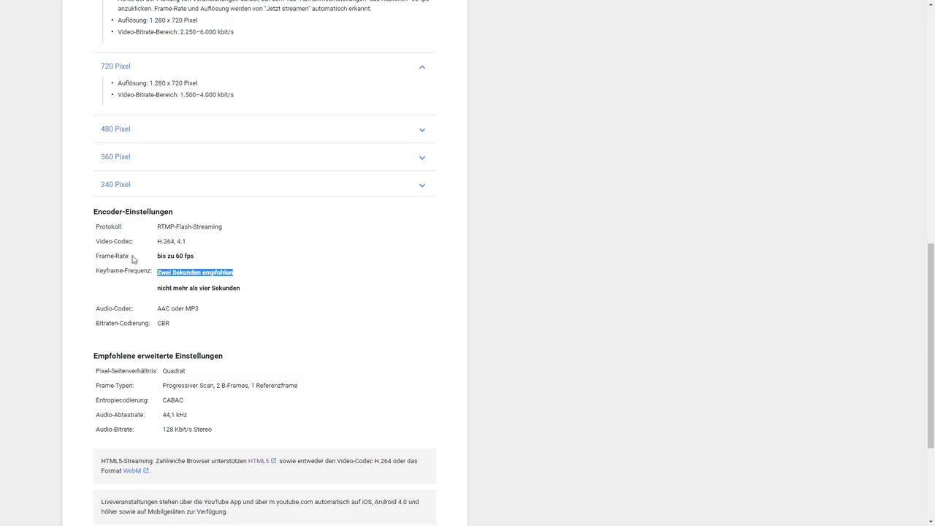
left_click_drag(95, 241, 205, 244)
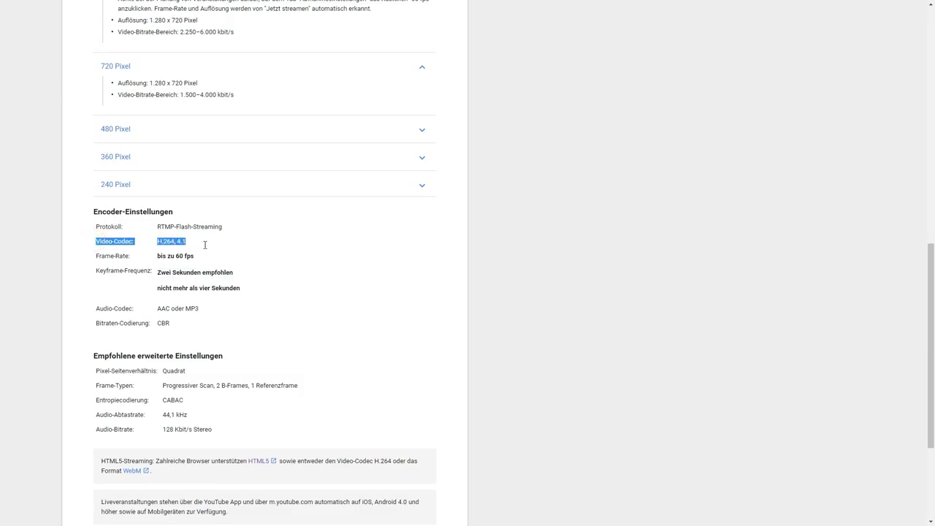
left_click(179, 242)
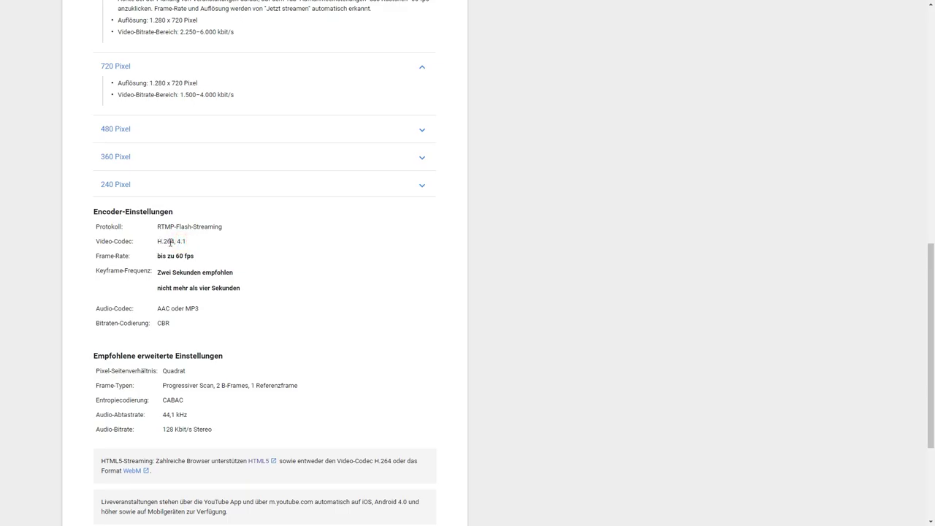
double_click(176, 242)
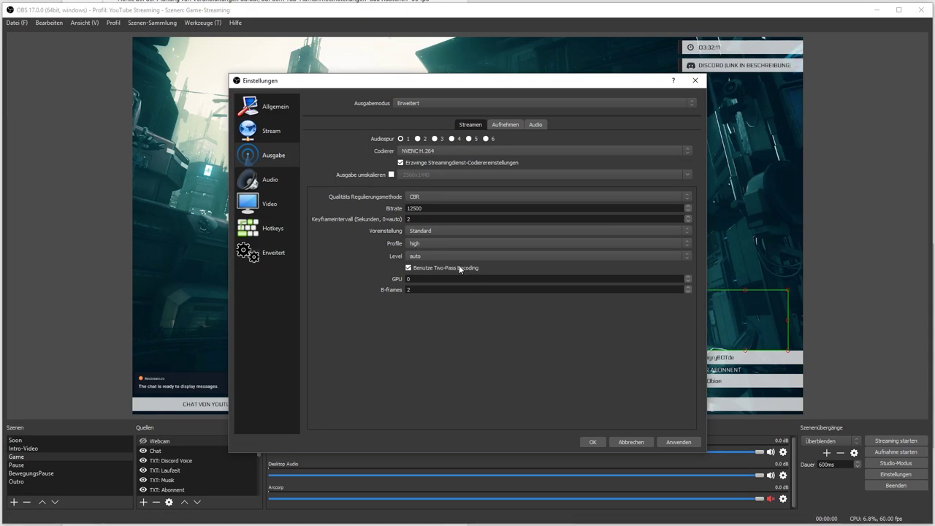
left_click(428, 256)
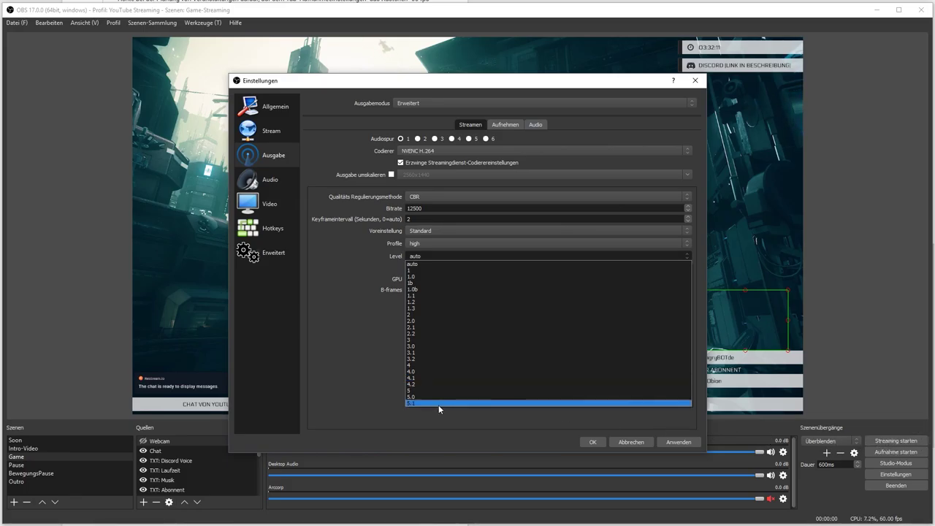
left_click(333, 319)
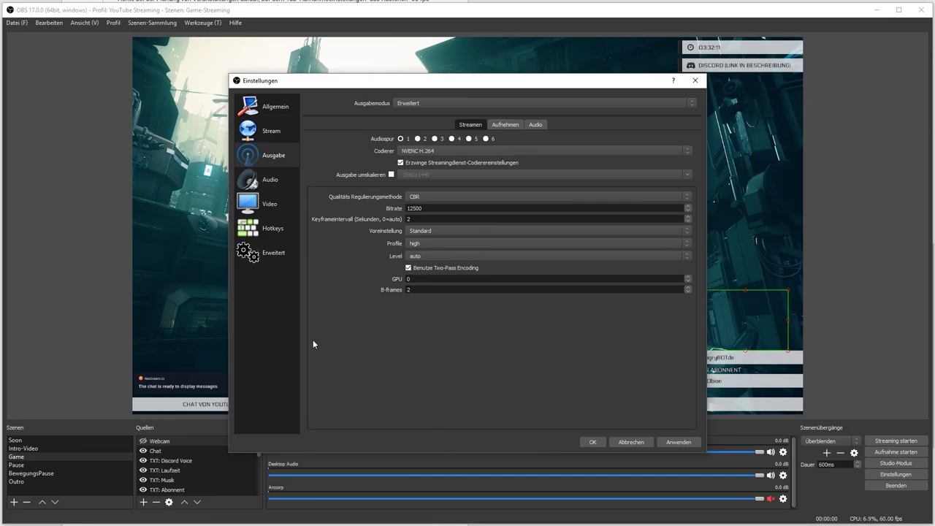
- Review the bitrate, two-pass encoding and GPU settings of the NVENC H.264 encoder without changing them
double_click(413, 208)
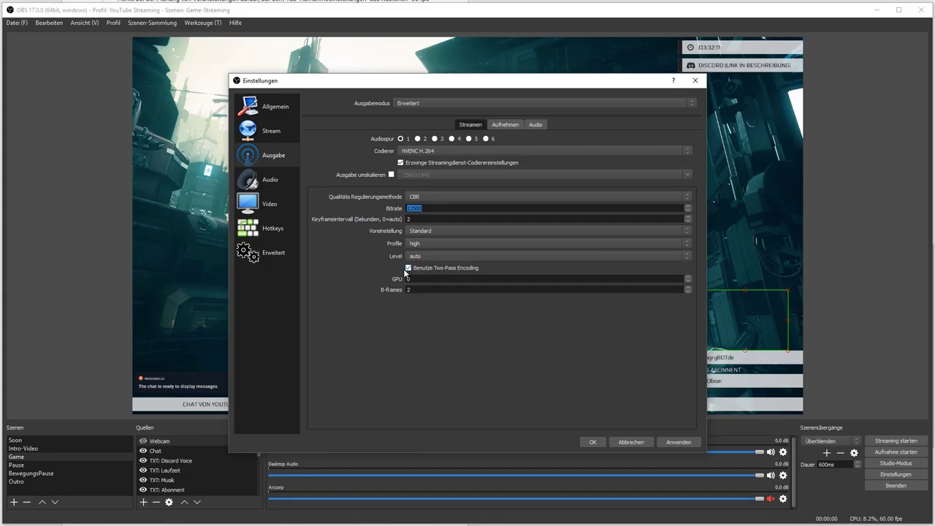
left_click(371, 268)
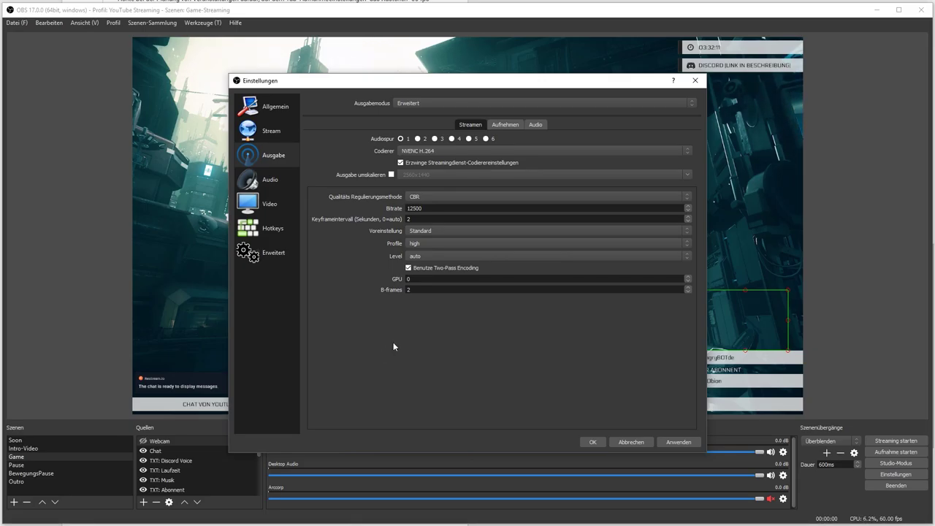
key("Tab")
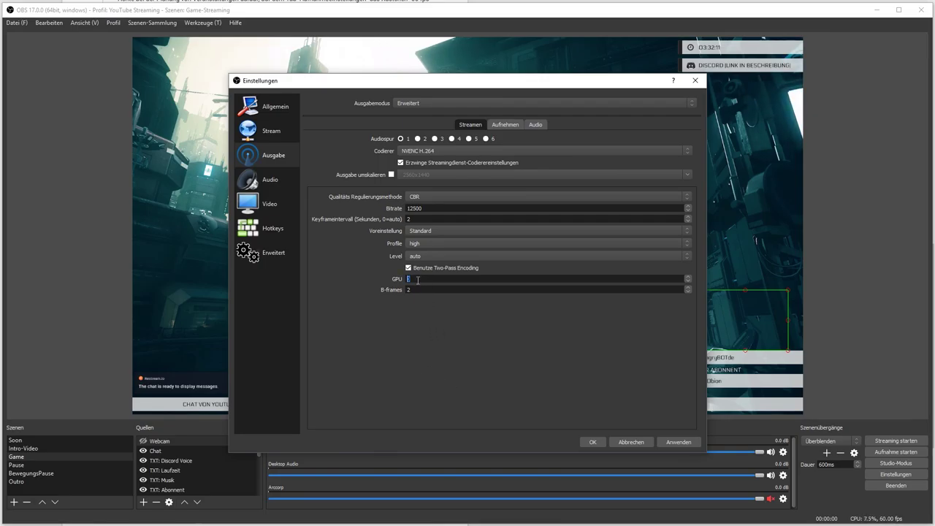
left_click(383, 323)
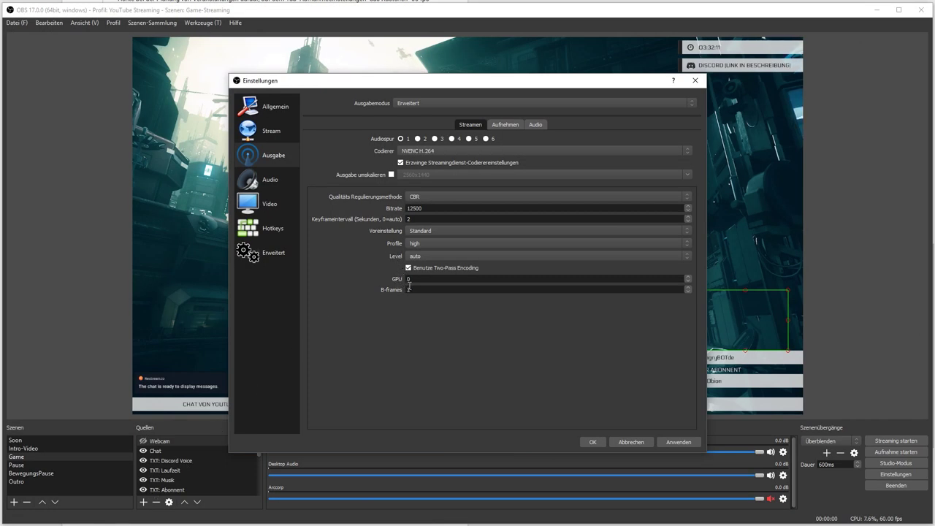
- Compare the encoder's B-frames setting in OBS with the frame types recommendation on YouTube's help page, highlighting the B-frames entry
double_click(409, 287)
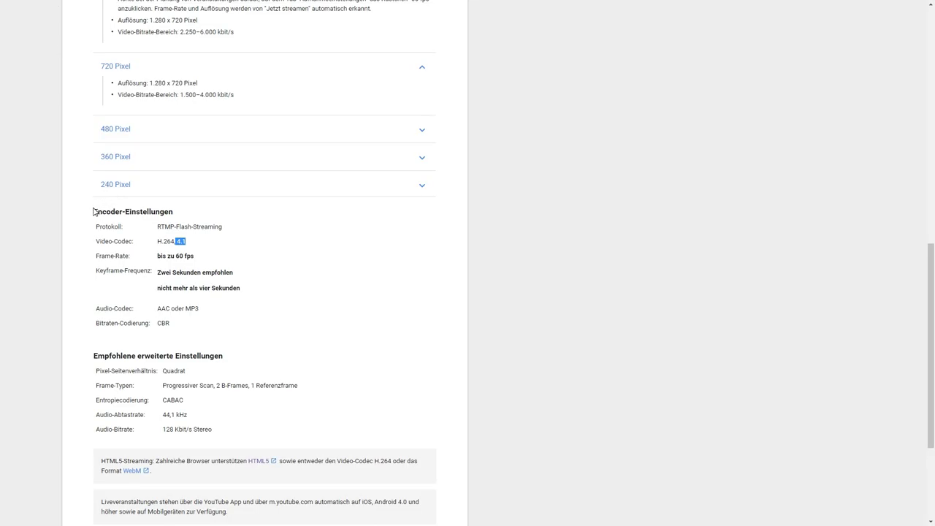
scroll(93, 210, "down", 2)
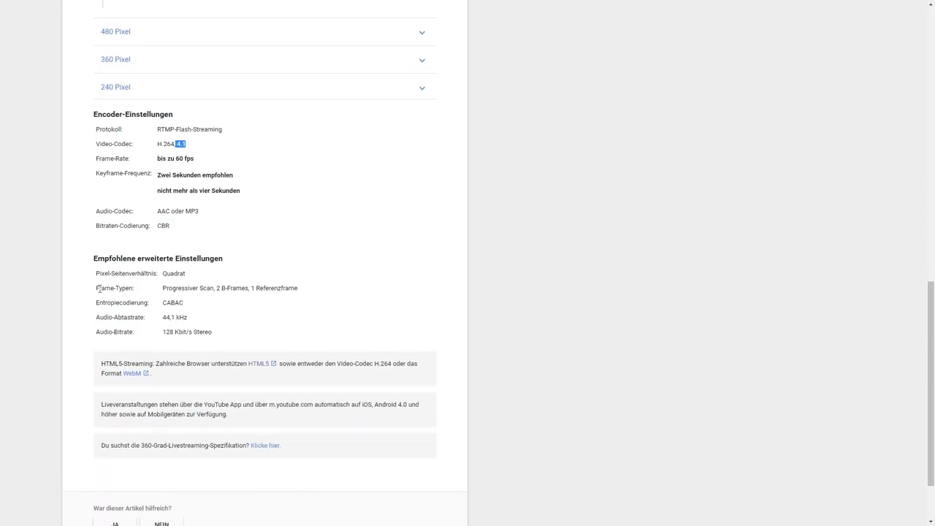
left_click_drag(96, 289, 299, 290)
left_click(217, 289)
left_click_drag(218, 289, 248, 290)
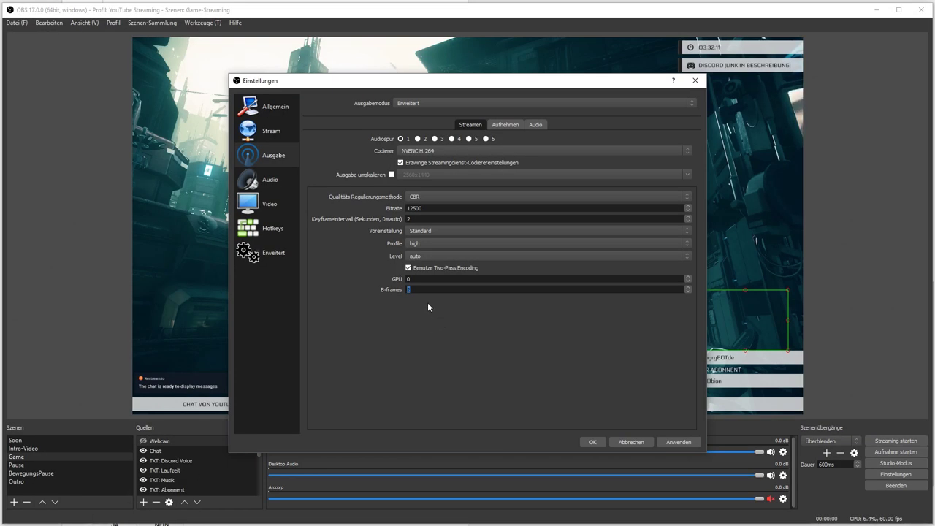
double_click(411, 290)
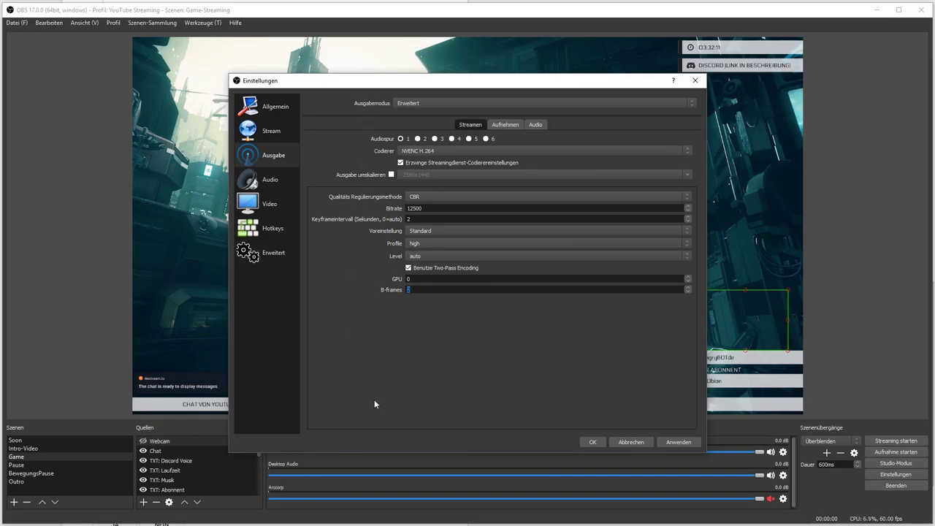
- Check the resolution and frame rate in the video settings, and highlight the streaming bitrate in the output settings
left_click(271, 207)
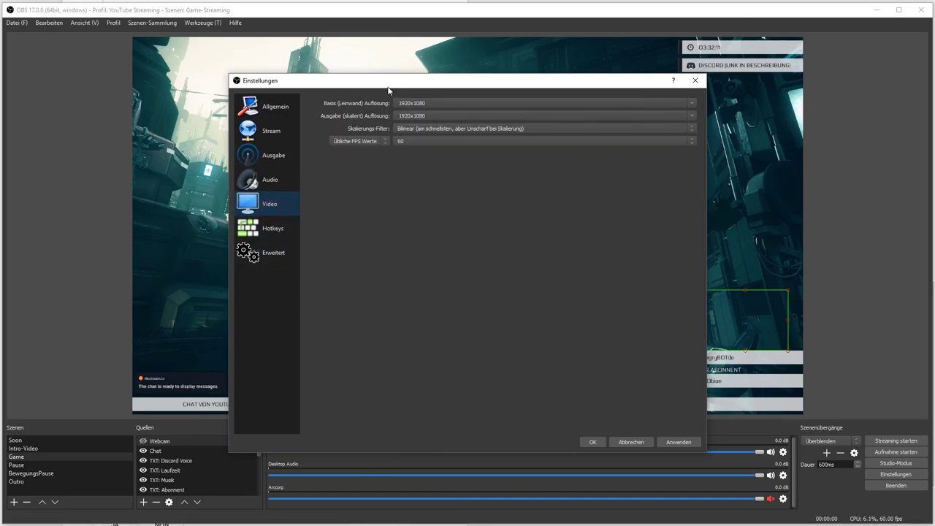
left_click(283, 155)
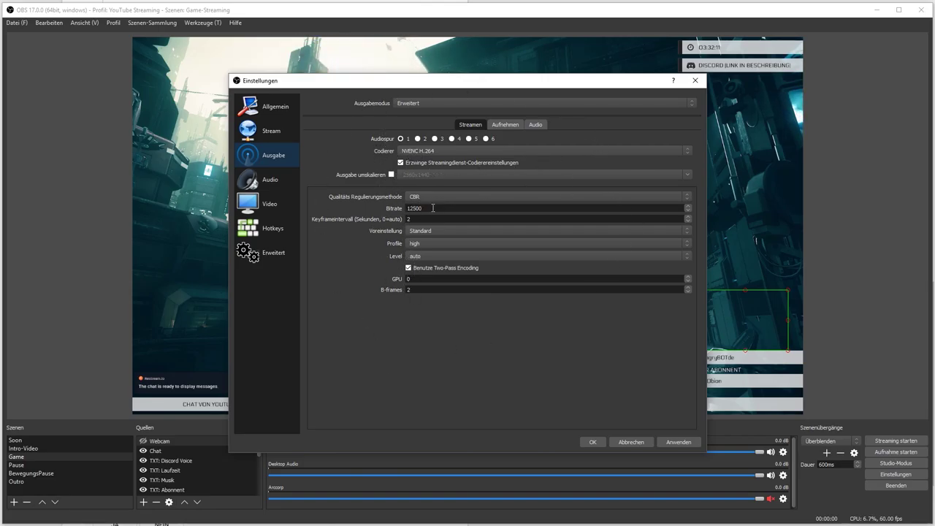
left_click_drag(427, 208, 381, 216)
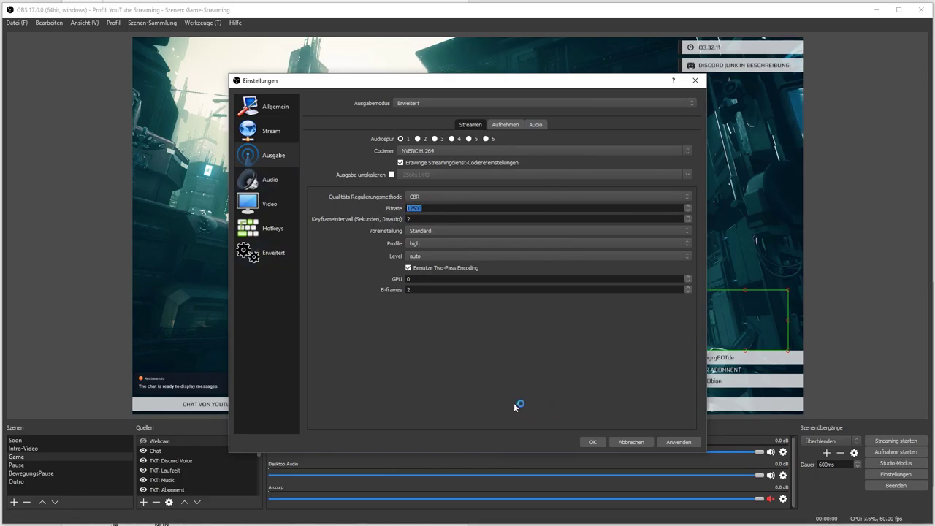
- Switch the streaming encoder to x264 and select CBR as its rate control method
left_click(448, 150)
left_click(431, 168)
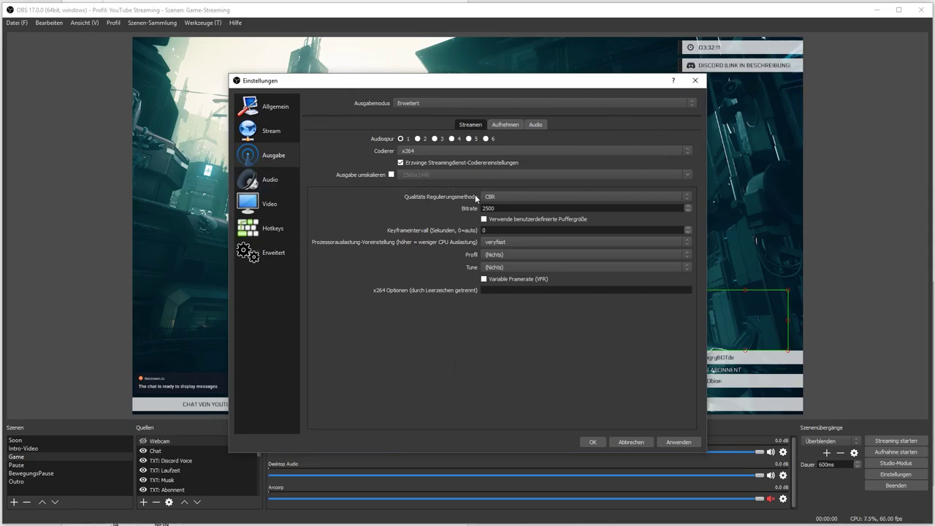
left_click(533, 199)
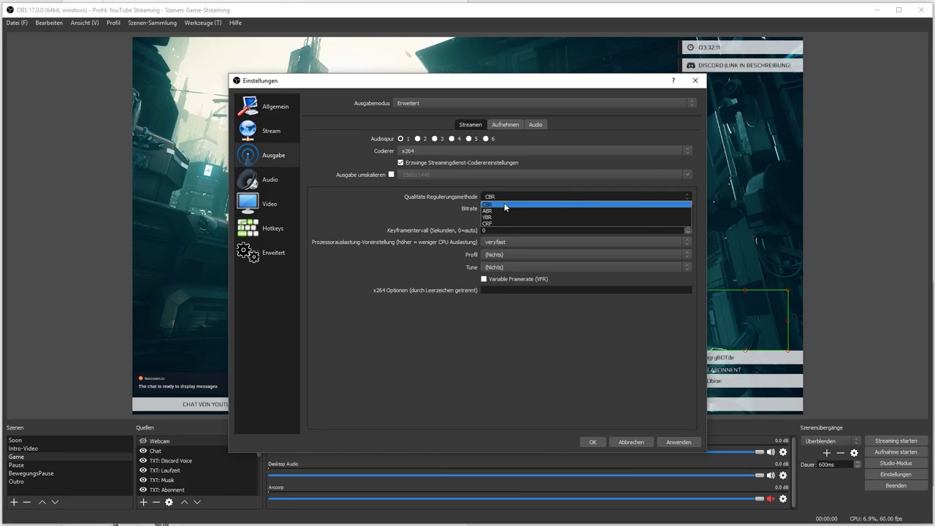
left_click(505, 208)
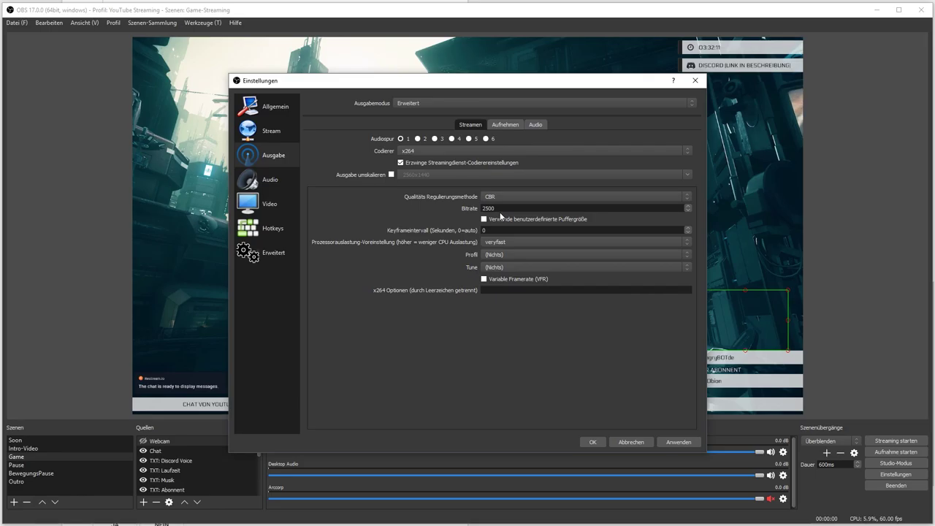
- Highlight the x264 bitrate and try the custom buffer size option, switching it off again
double_click(563, 208)
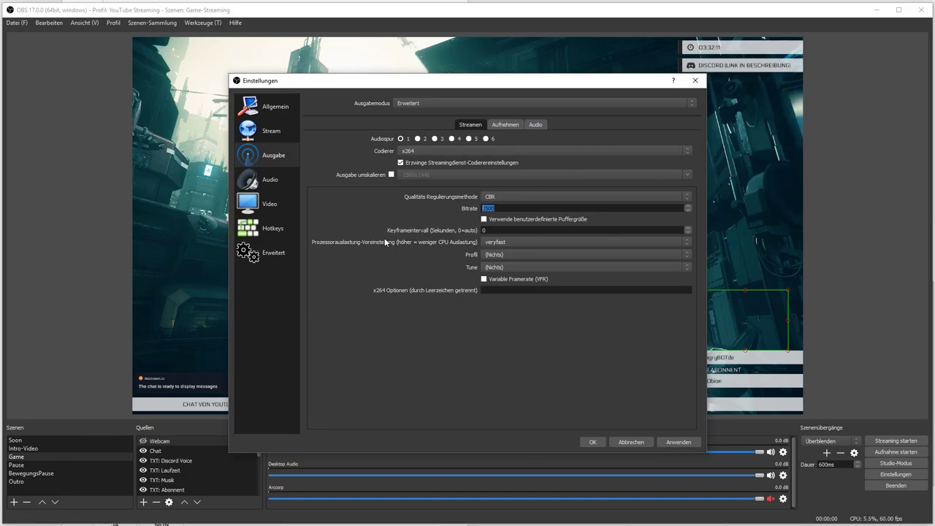
left_click(532, 218)
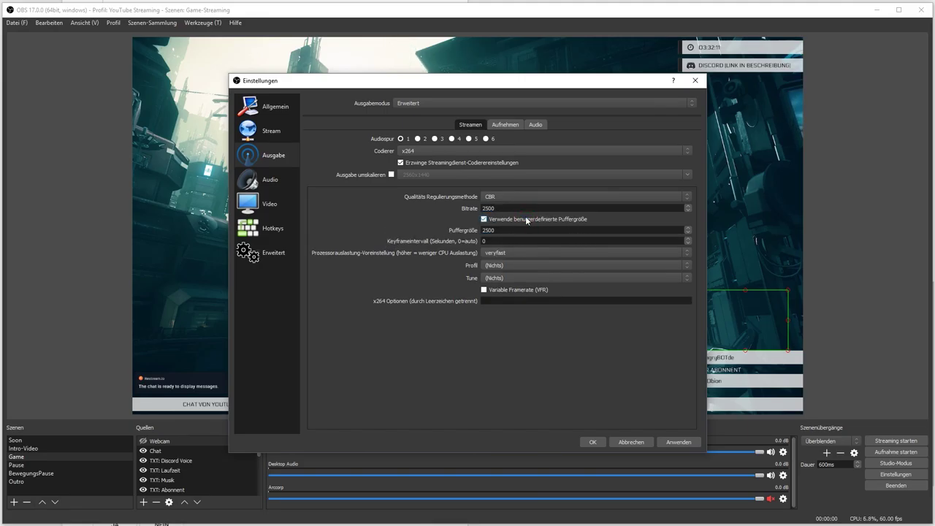
left_click(484, 219)
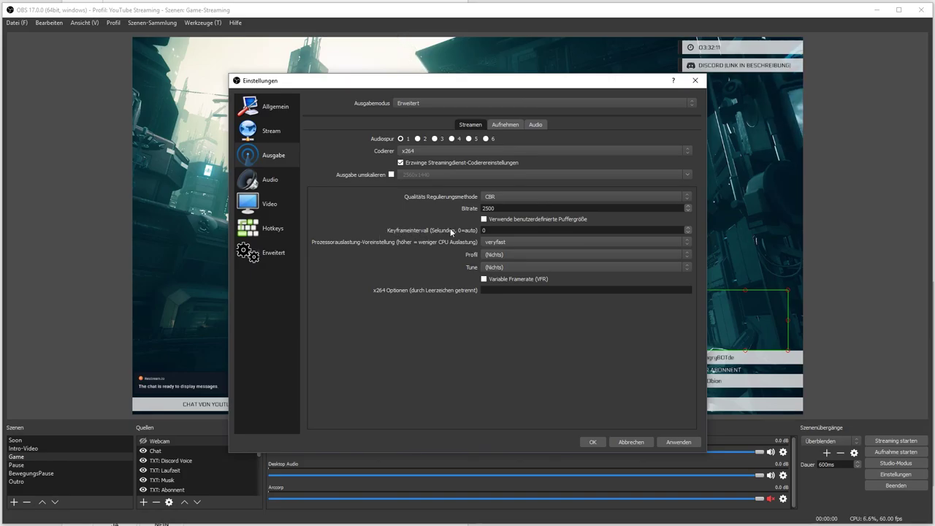
- Set the keyframe interval of the x264 encoder to 2 seconds
double_click(486, 229)
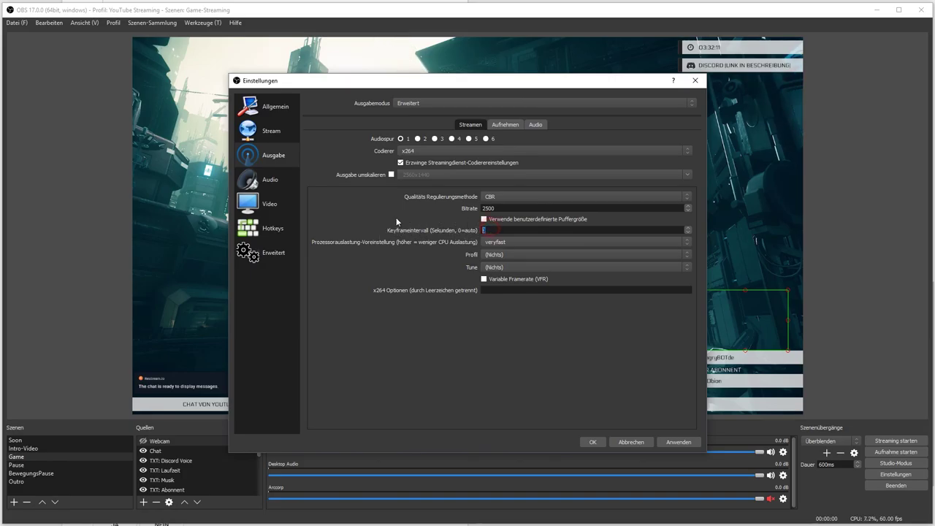
type("2")
left_click(413, 345)
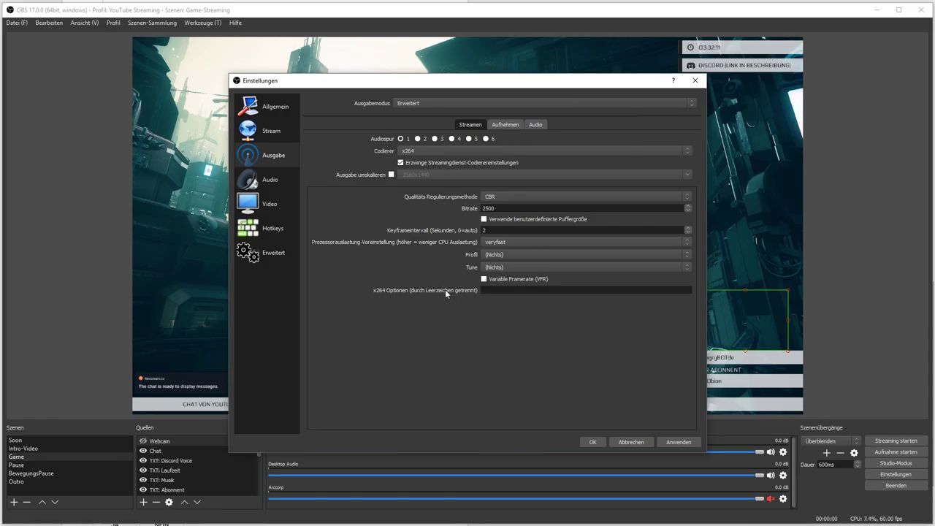
- Review the x264 profile and tune options, leaving both at (Nichts)
left_click(505, 254)
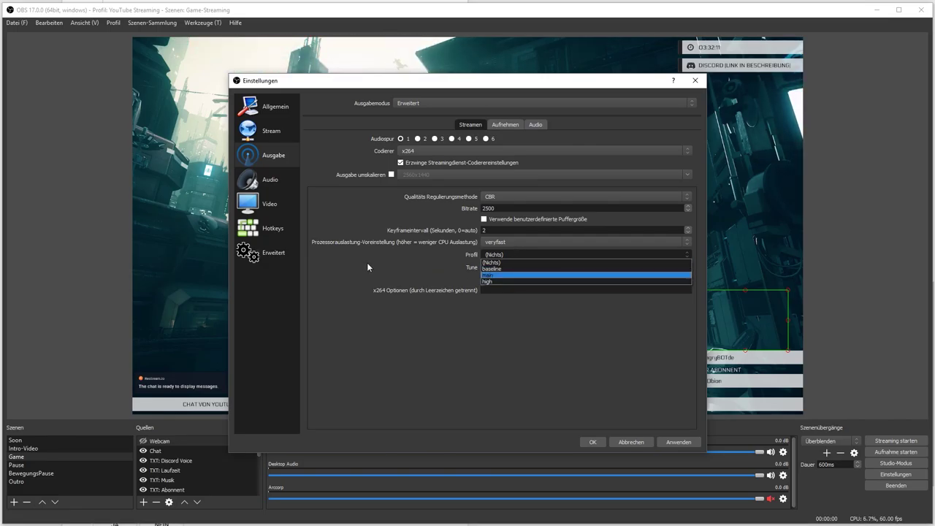
left_click(502, 262)
left_click(511, 267)
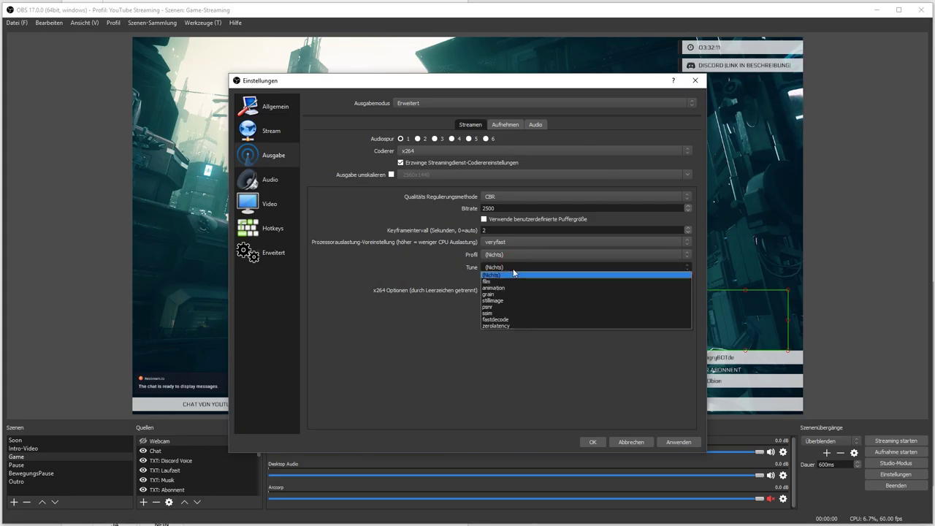
left_click(507, 359)
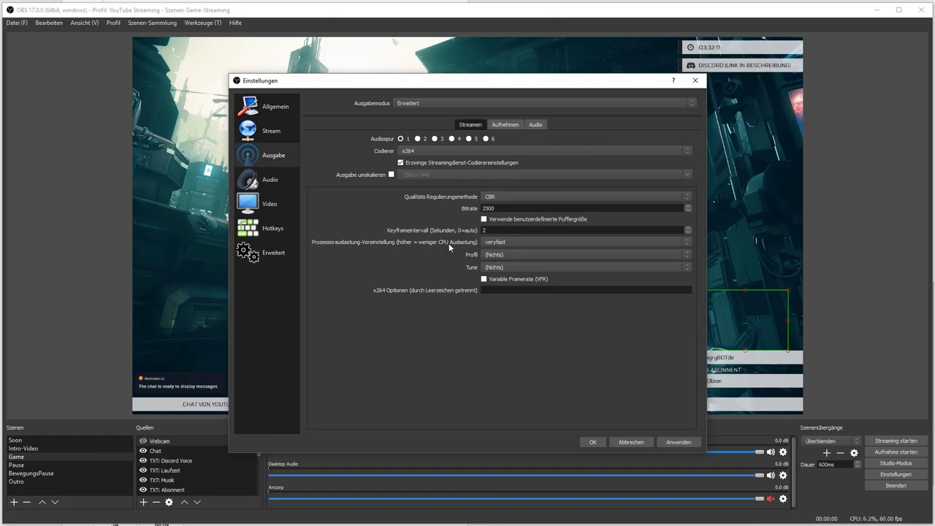
- Examine the x264 CPU usage presets alongside the video resolution and frame rate settings, keeping the veryfast preset
left_click(517, 244)
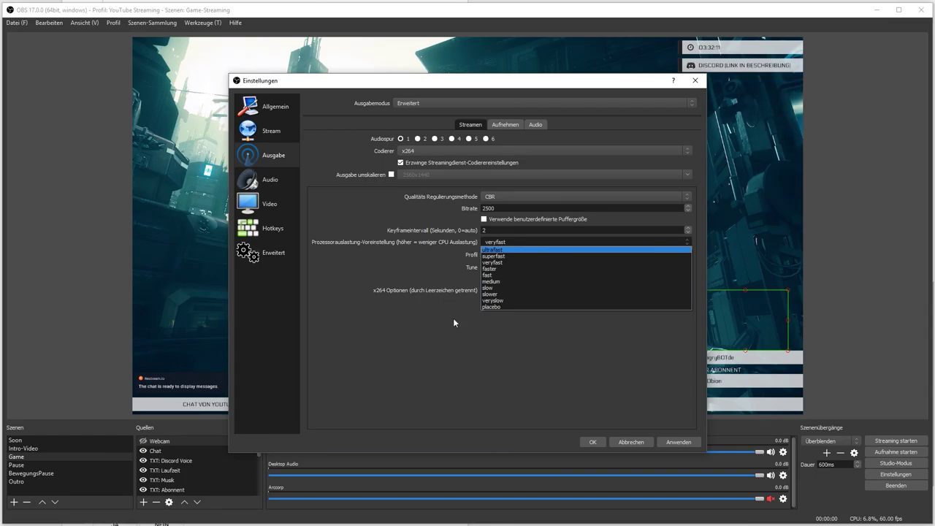
left_click(267, 208)
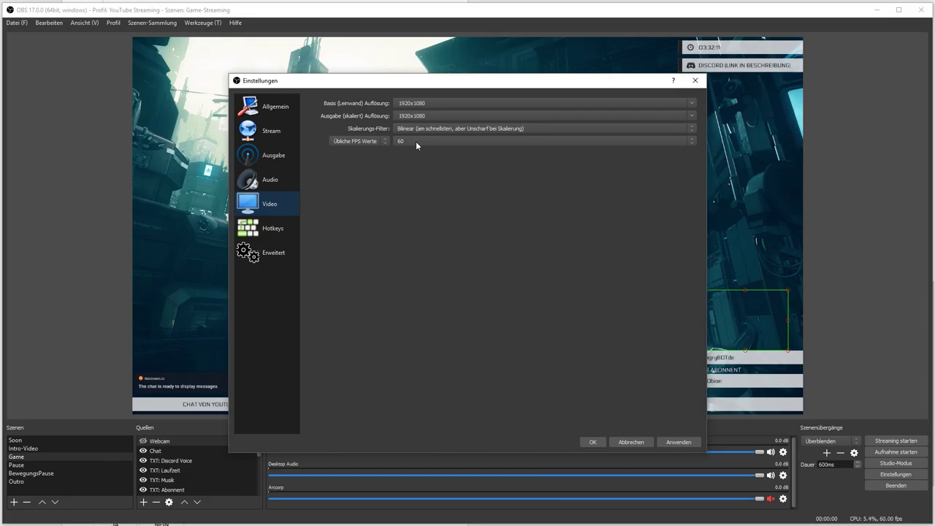
left_click(274, 156)
left_click(509, 242)
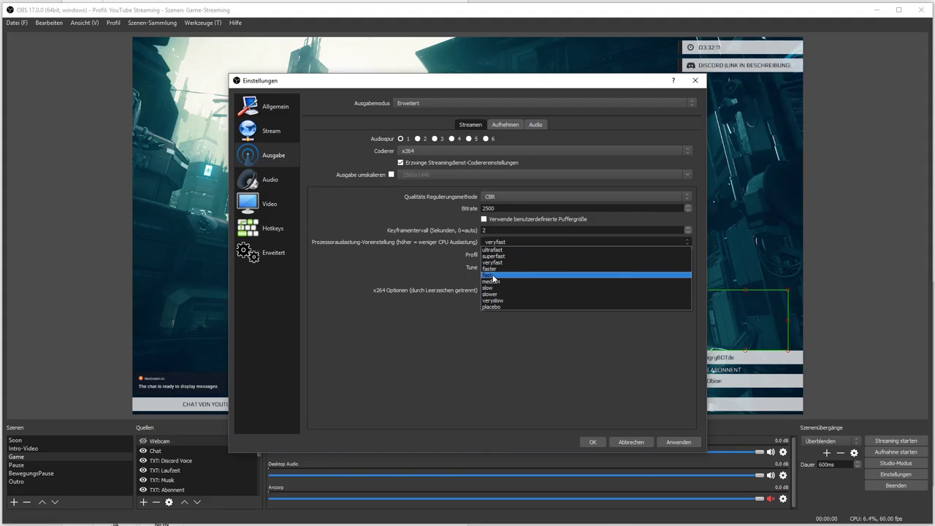
left_click(374, 276)
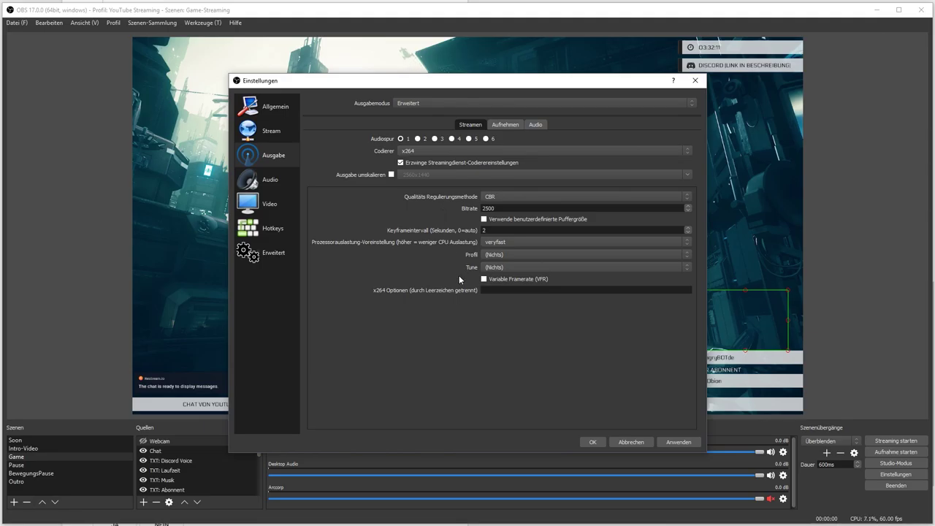
left_click(505, 244)
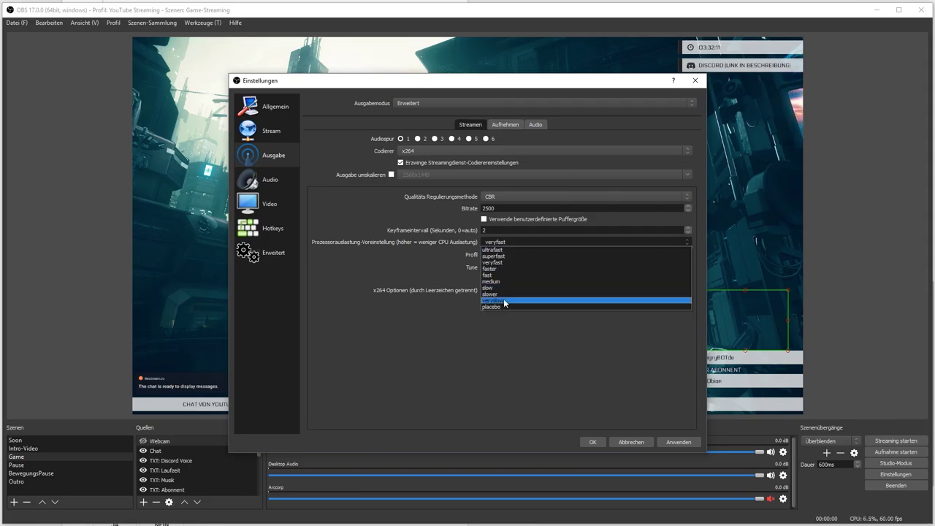
left_click(439, 349)
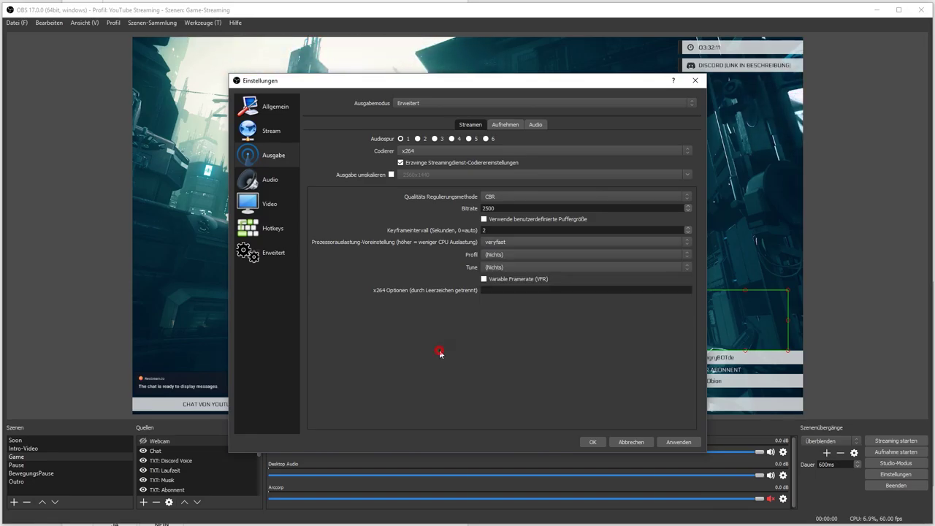
left_click(501, 245)
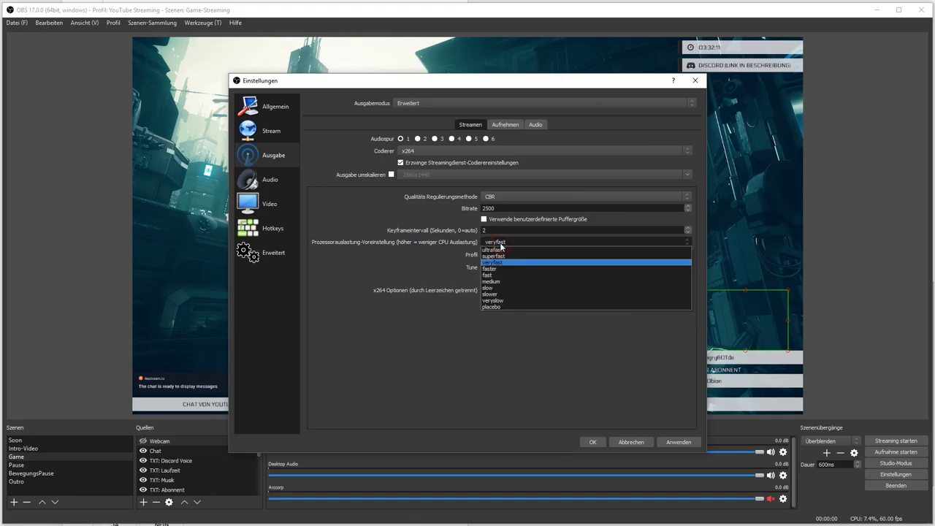
left_click(501, 246)
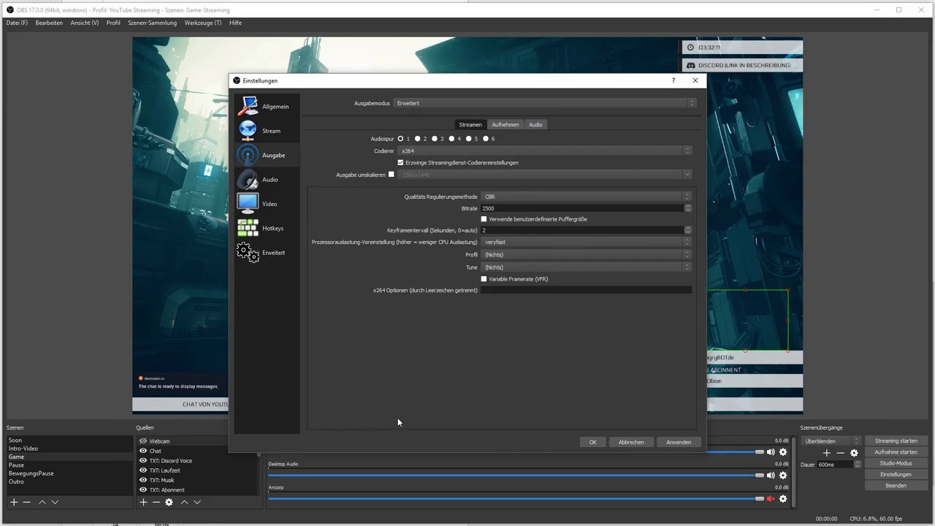
- Enter opencl=true as the custom x264 option and highlight the entry
left_click(506, 289)
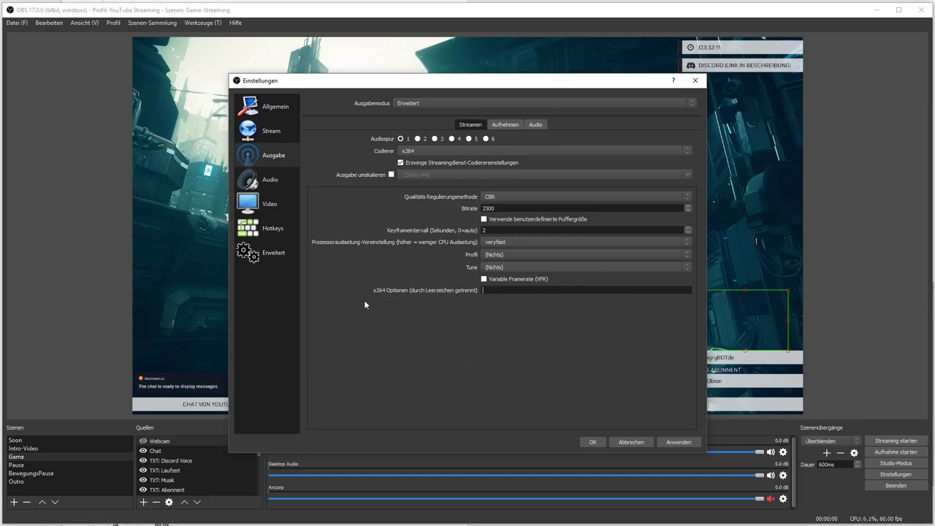
type("openc")
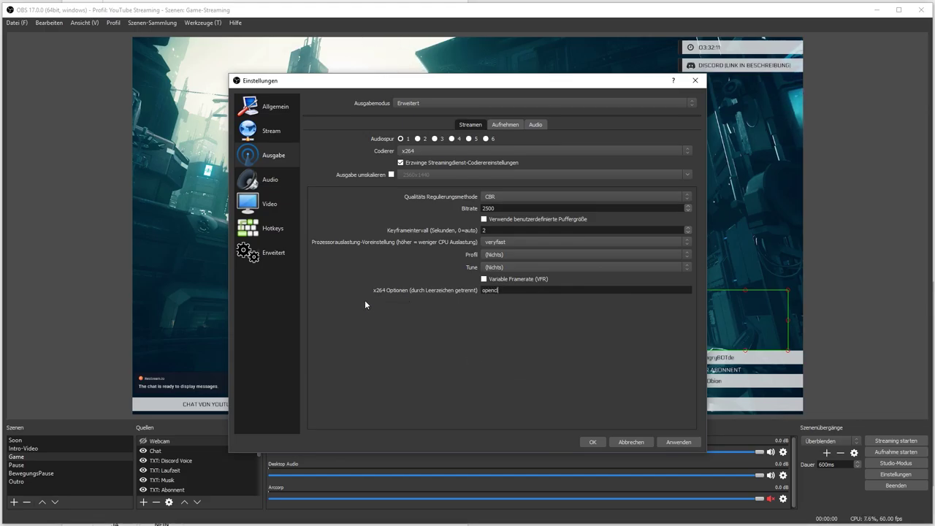
type("l=true")
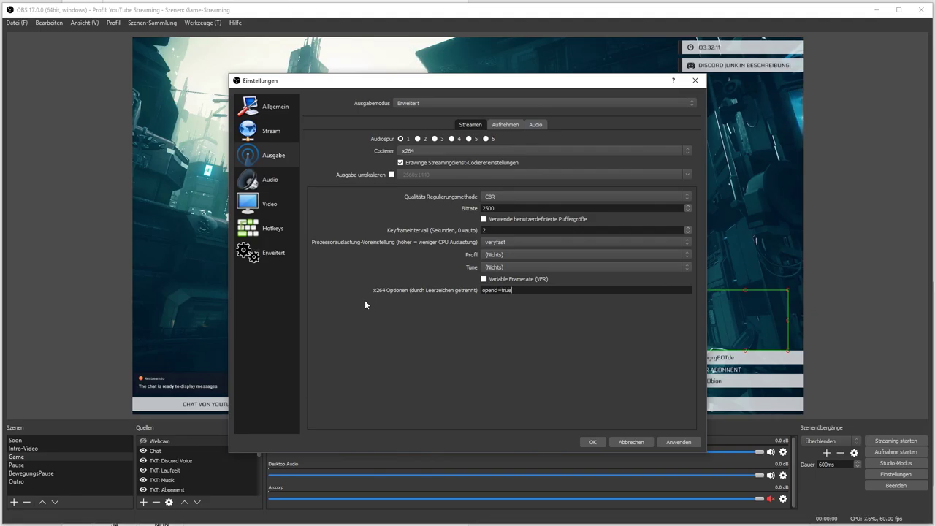
left_click_drag(533, 289, 412, 359)
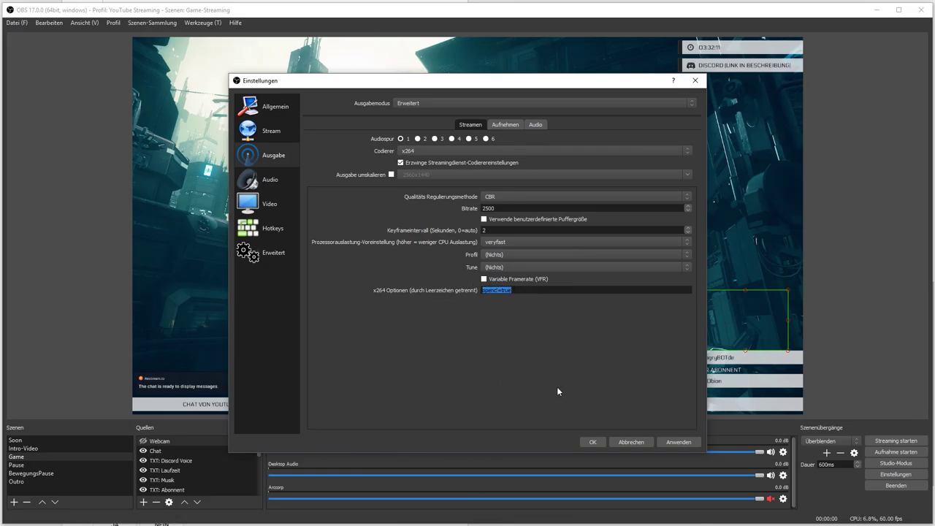
left_click(518, 290)
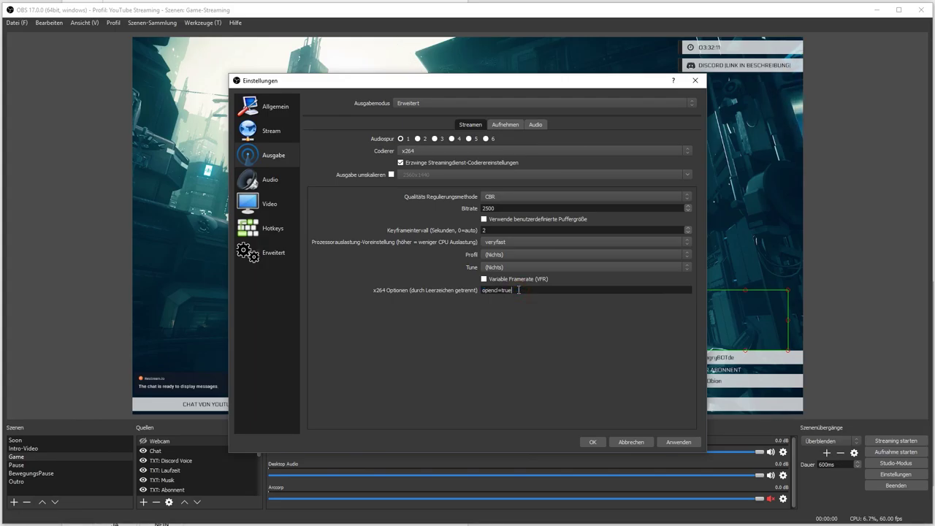
- Close the settings dialog without applying the changes and show the OBS log files folder
left_click_drag(519, 290, 433, 289)
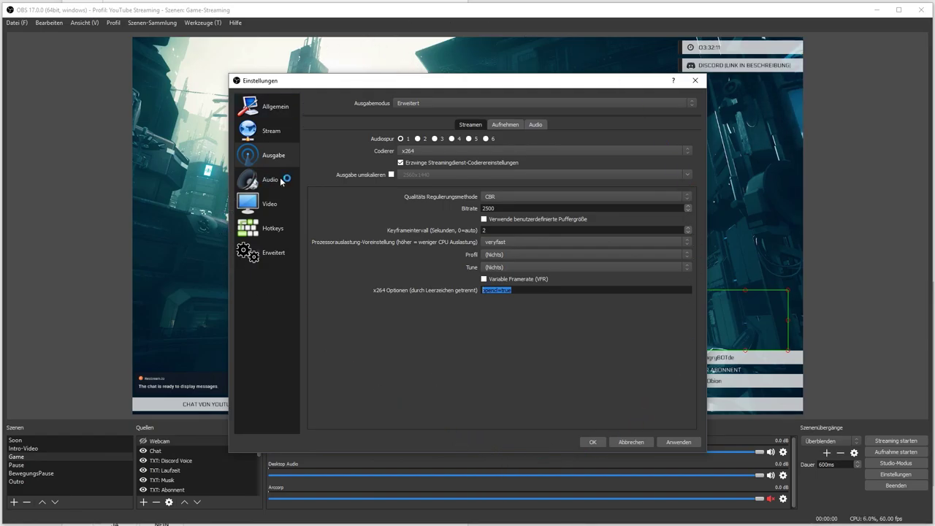
left_click(631, 444)
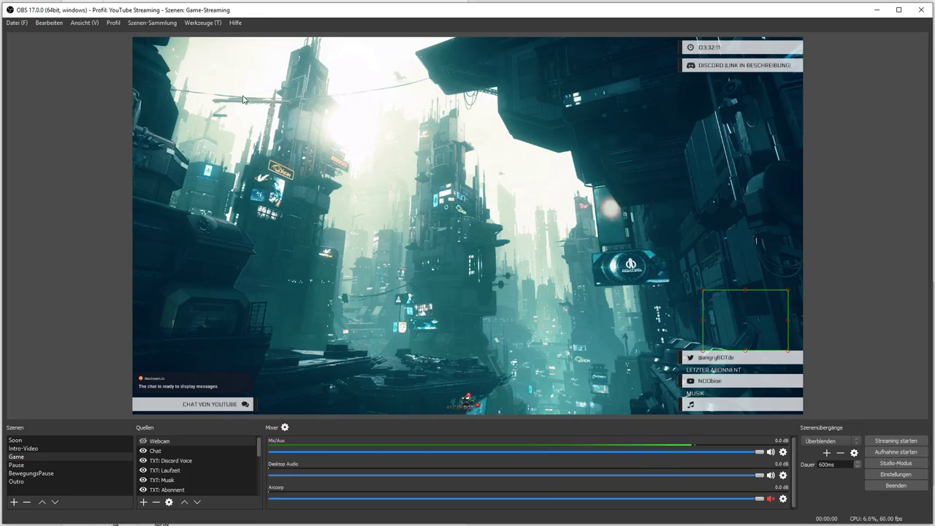
left_click(235, 22)
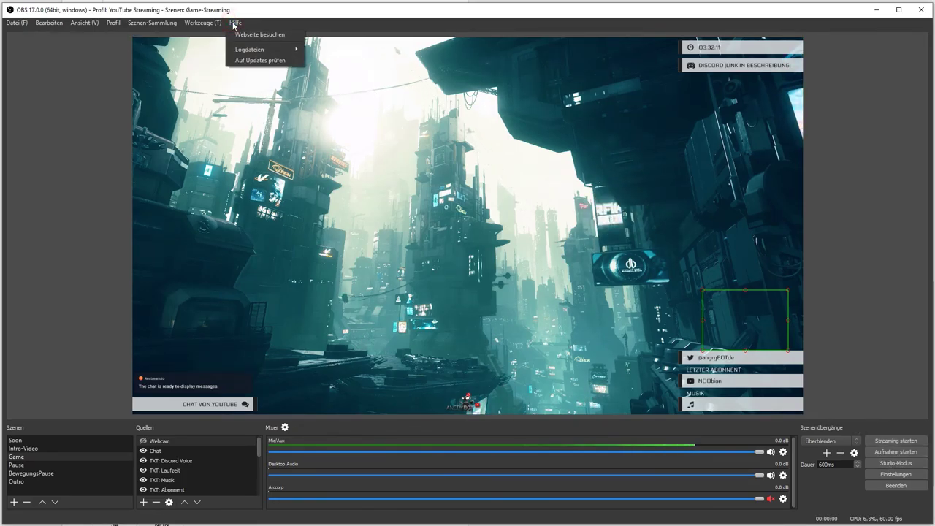
mouse_move(249, 50)
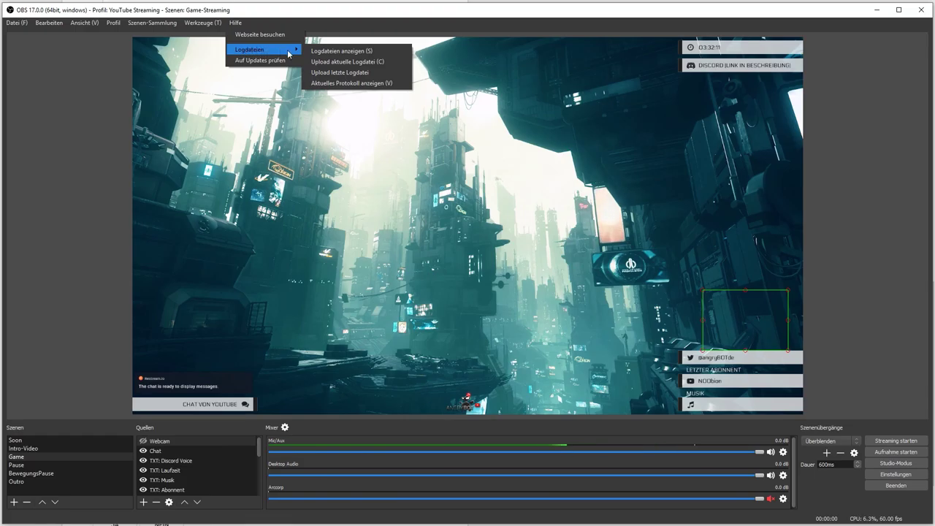
left_click(331, 52)
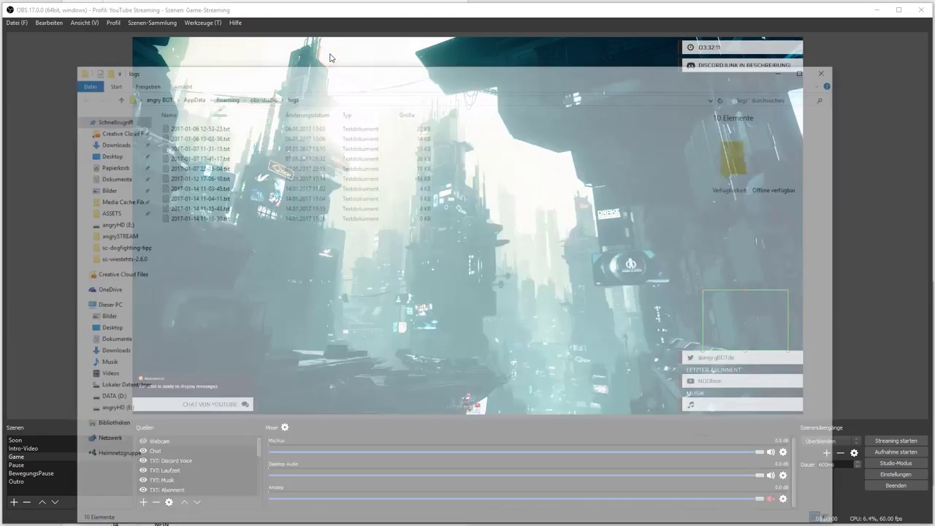
left_click_drag(332, 75, 333, 35)
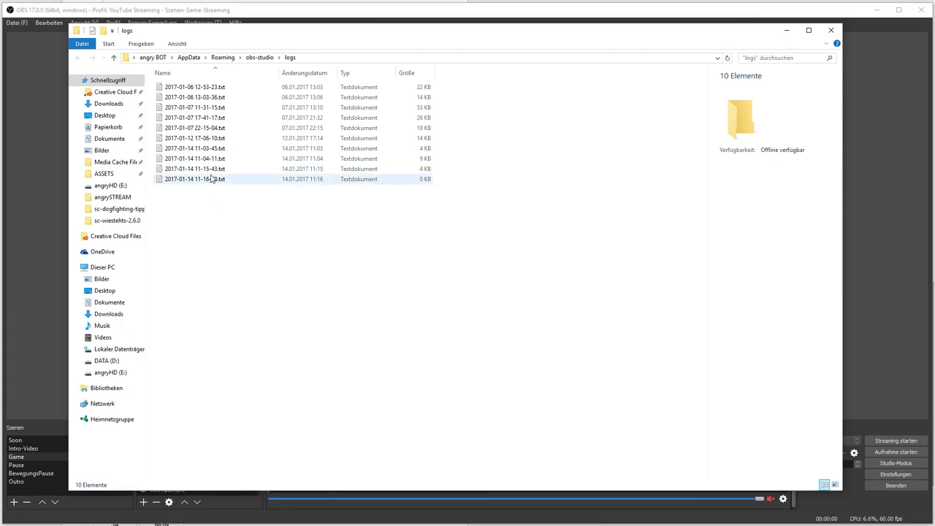
left_click(208, 128)
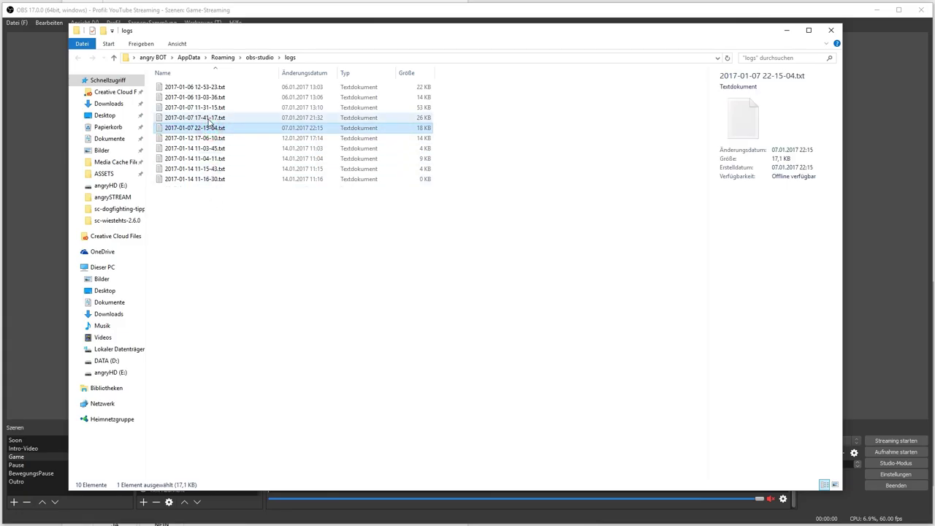
double_click(209, 127)
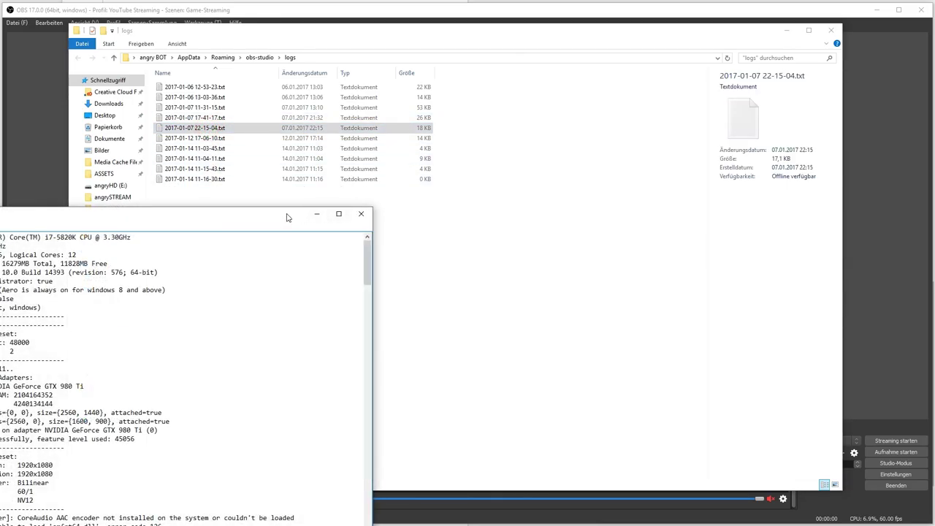
left_click_drag(287, 217, 598, 85)
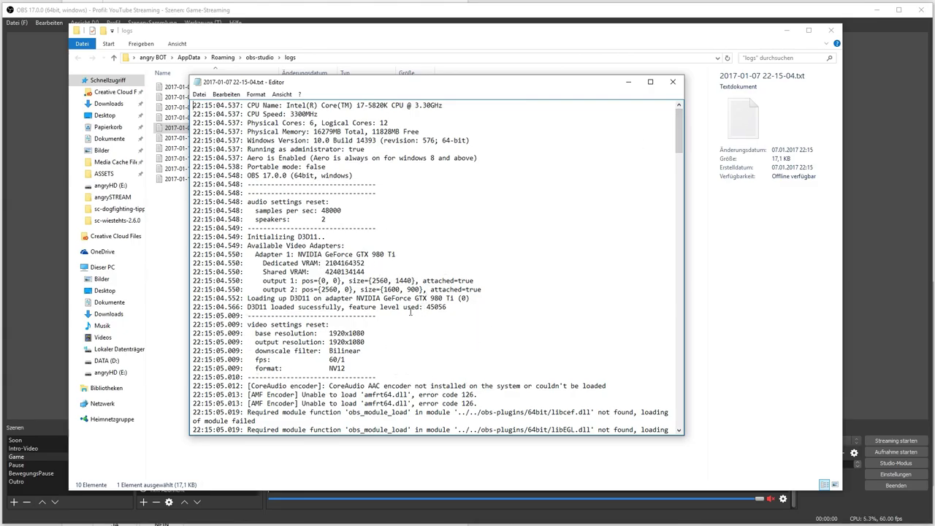
double_click(331, 333)
left_click_drag(329, 359, 356, 357)
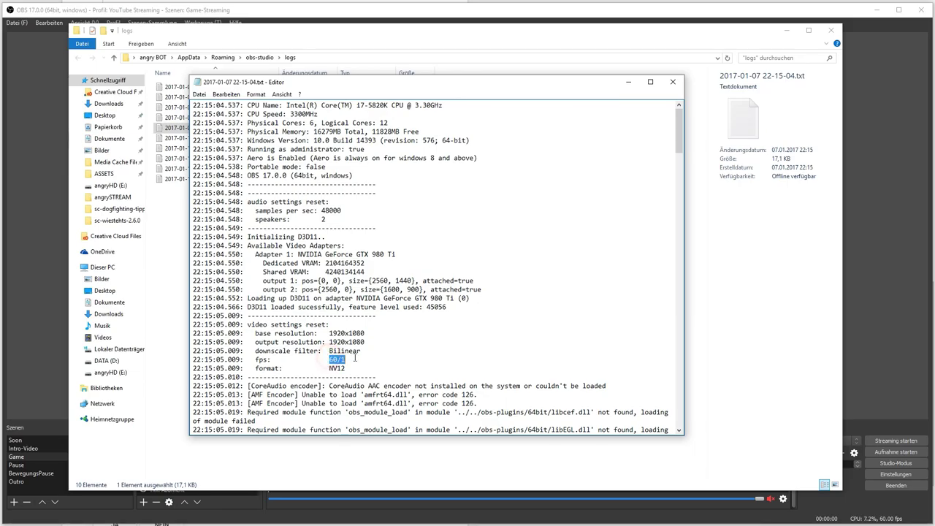
double_click(335, 368)
left_click_drag(678, 139, 671, 198)
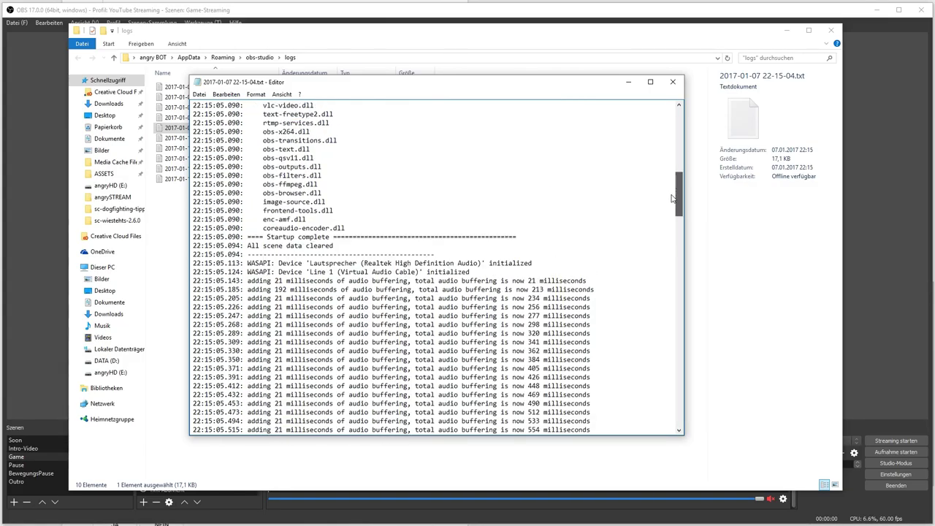
- Search the log for "lagg" and "drop", then close the search and the log file
key("ctrl+f")
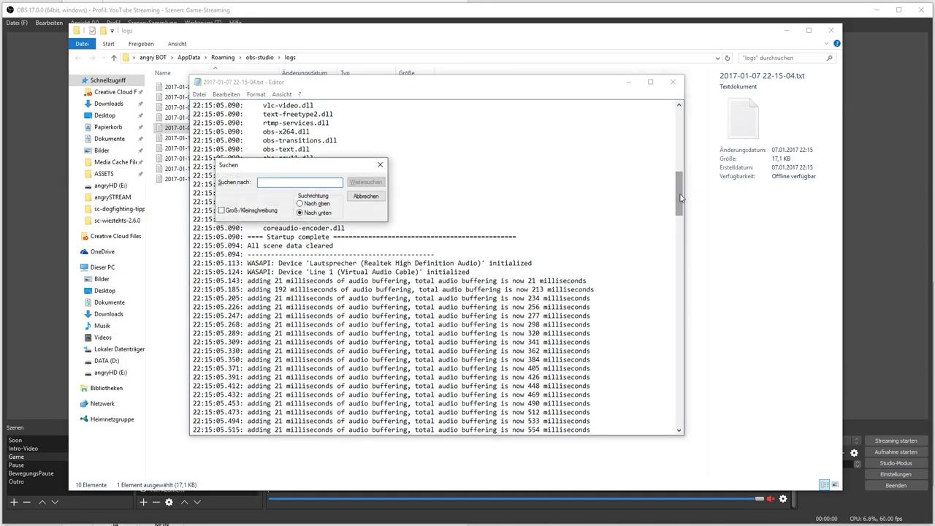
type("lo")
key("BackSpace")
key("BackSpace")
type("l")
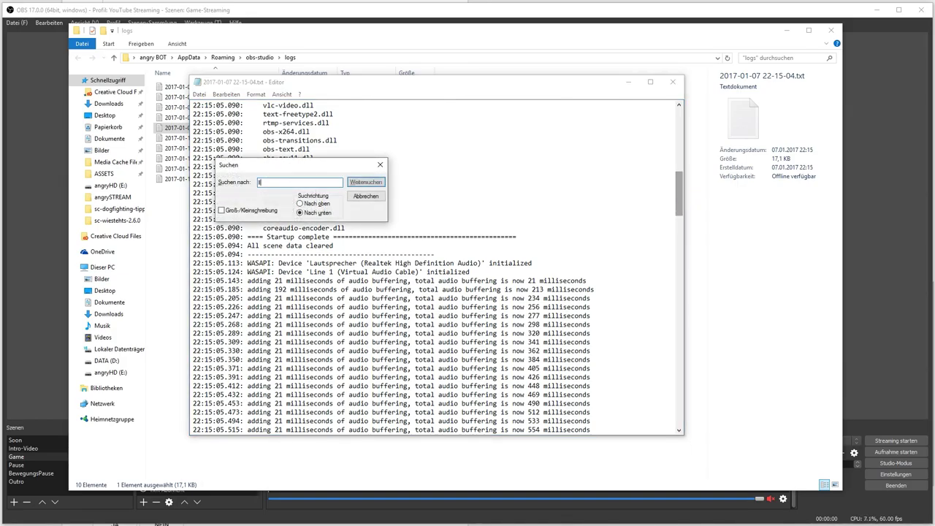
type("agg")
key("Return")
key("Return")
type("drop")
key("Return")
key("Return")
left_click(379, 167)
left_click(672, 82)
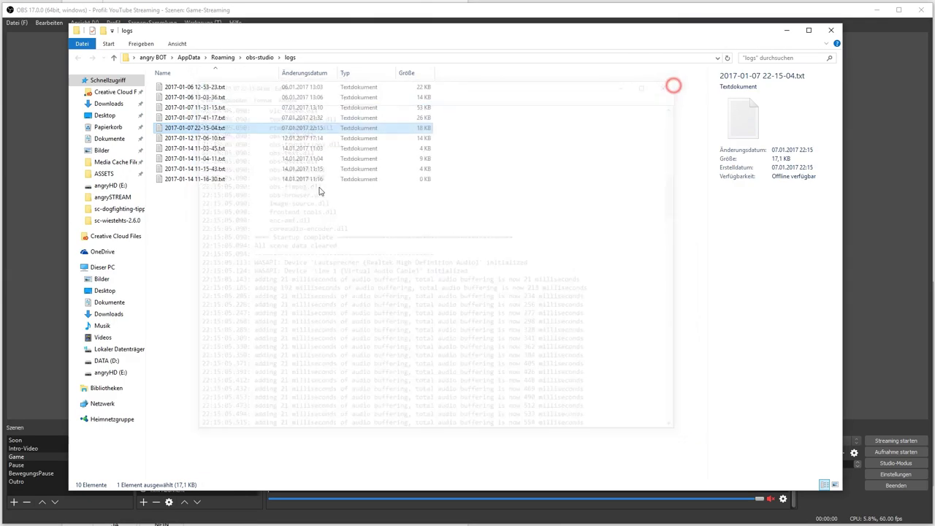
left_click(213, 119)
double_click(213, 118)
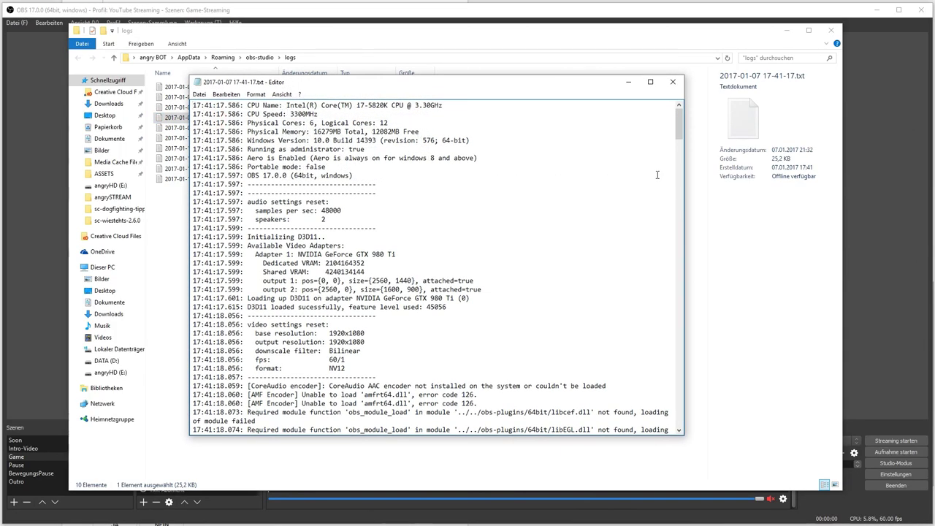
left_click_drag(678, 119, 673, 271)
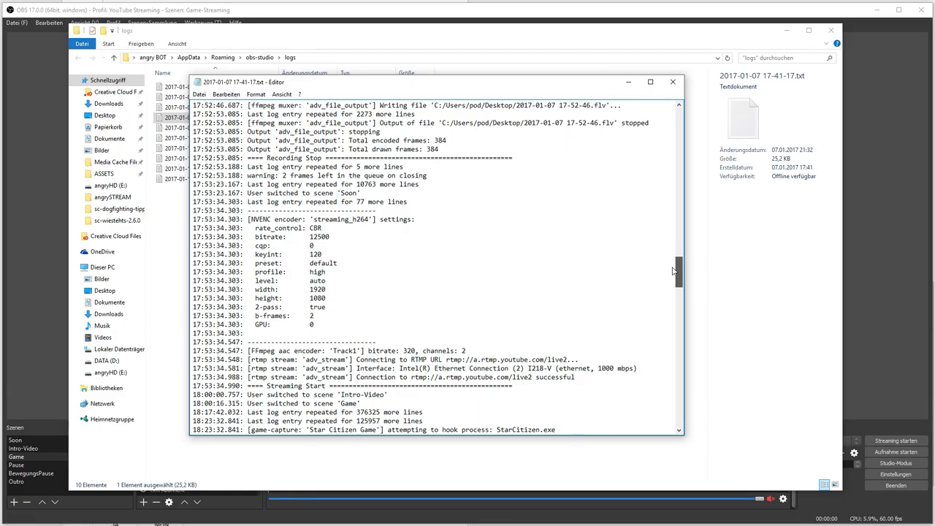
left_click_drag(673, 271, 678, 359)
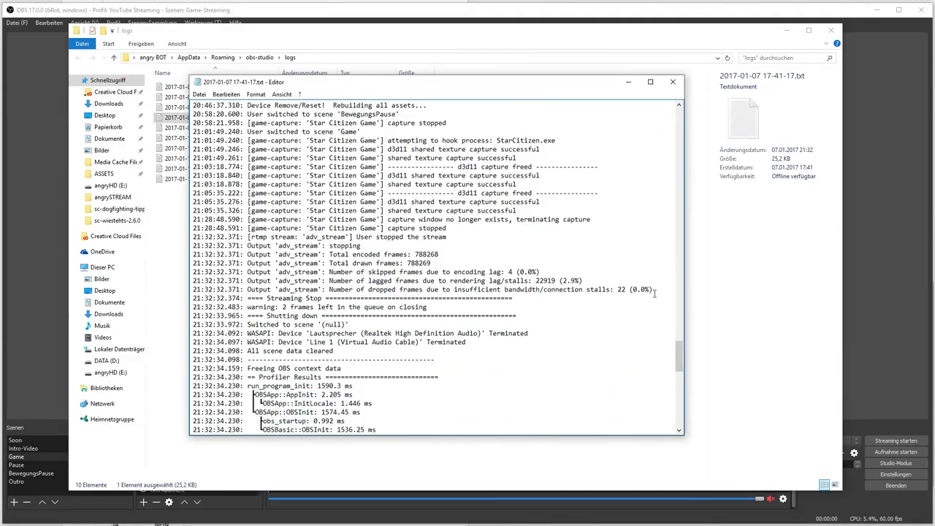
- Highlight the log lines on skipped, lagged and dropped frames, followed by the Streaming Stop entry below them
left_click_drag(654, 290, 239, 299)
left_click_drag(157, 286, 162, 273)
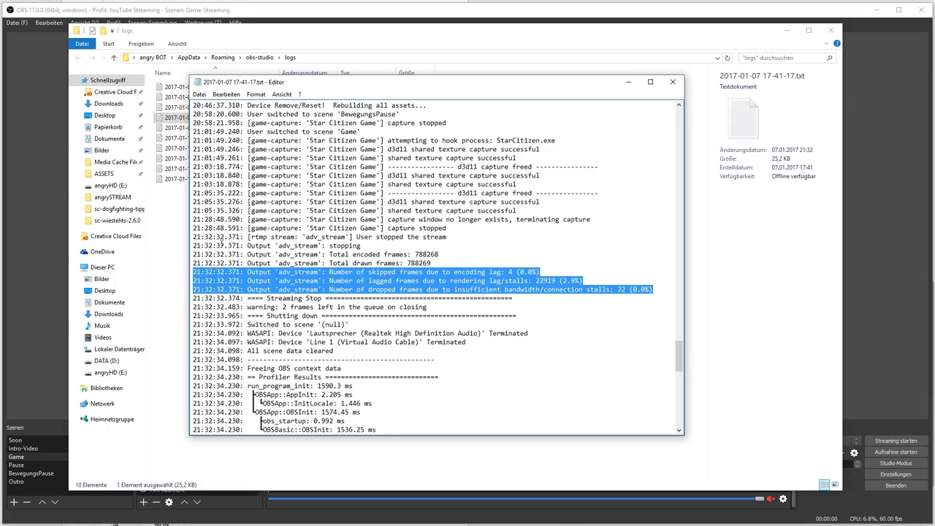
left_click(291, 301)
left_click_drag(266, 300, 340, 300)
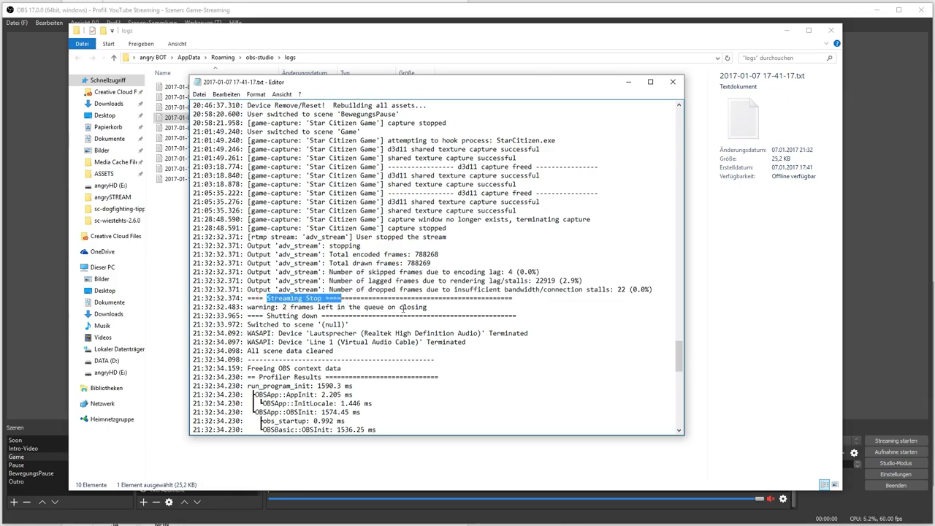